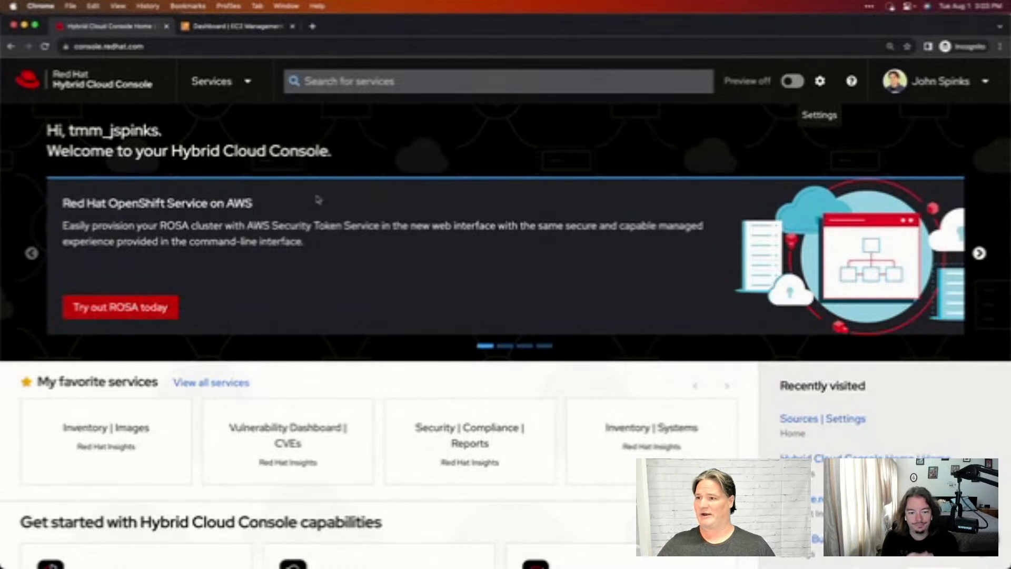
# Step: Search the services for "source" and open the Sources settings page
pyautogui.click(356, 80)
pyautogui.write('images')
pyautogui.press('BackSpace')
pyautogui.press('BackSpace')
pyautogui.press('BackSpace')
pyautogui.press('BackSpace')
pyautogui.press('BackSpace')
pyautogui.press('BackSpace')
pyautogui.write('source')
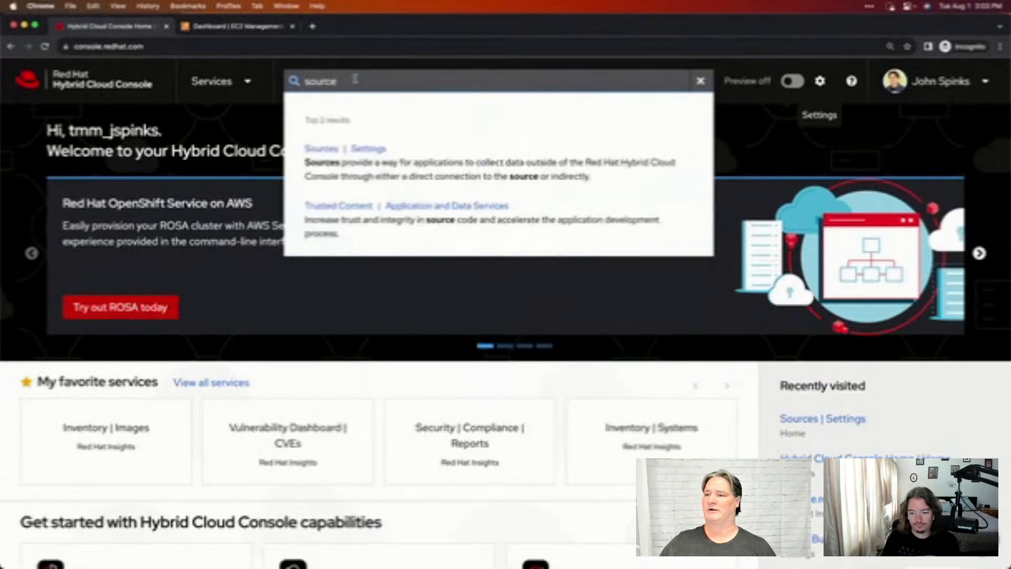
pyautogui.click(347, 148)
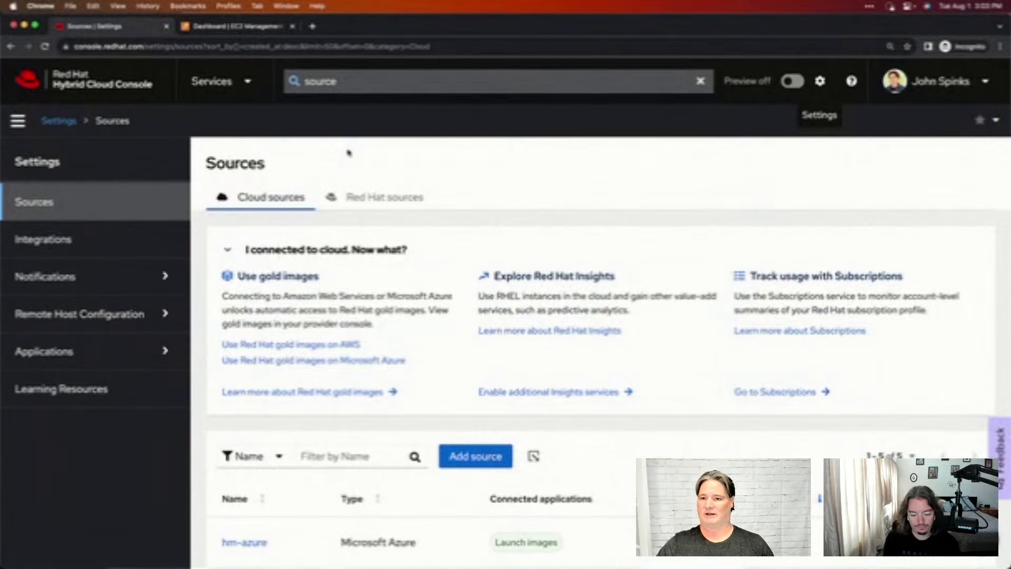
# Step: Start adding a cloud source of type Amazon Web Services and name it "AWS Minseries"
pyautogui.scroll(-3, 410, 343)
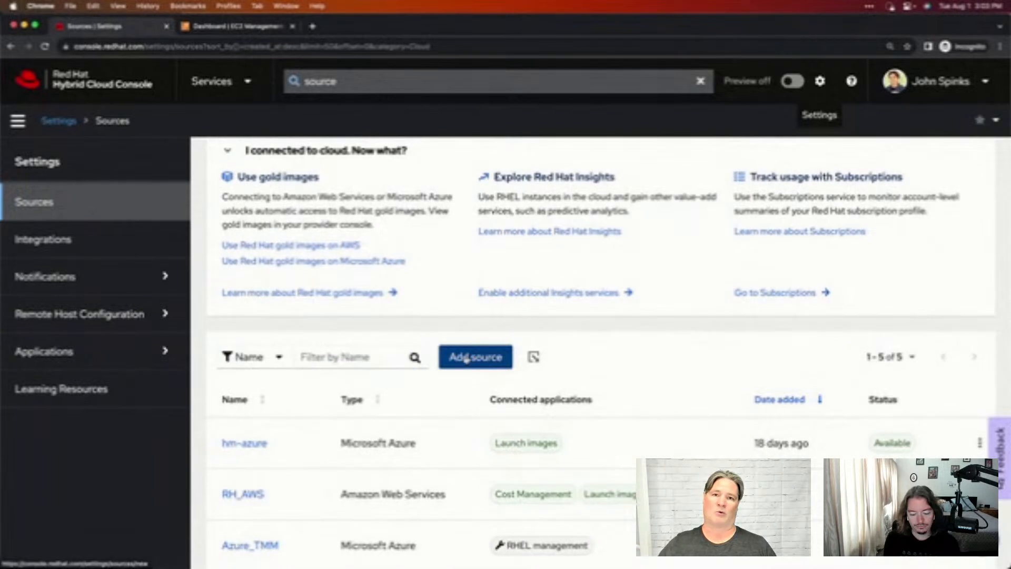
pyautogui.click(475, 358)
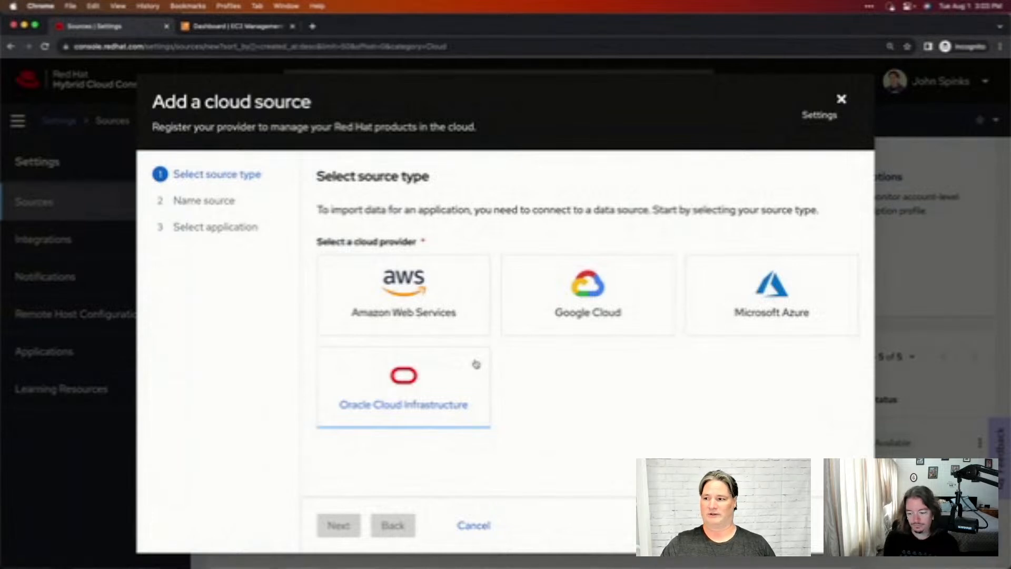
pyautogui.click(444, 306)
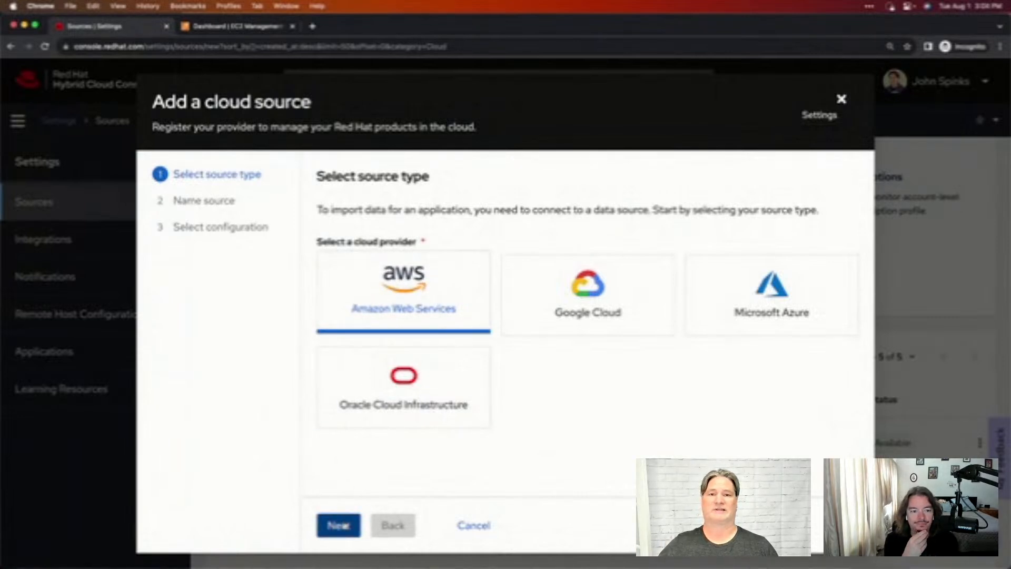
pyautogui.click(339, 525)
pyautogui.click(374, 265)
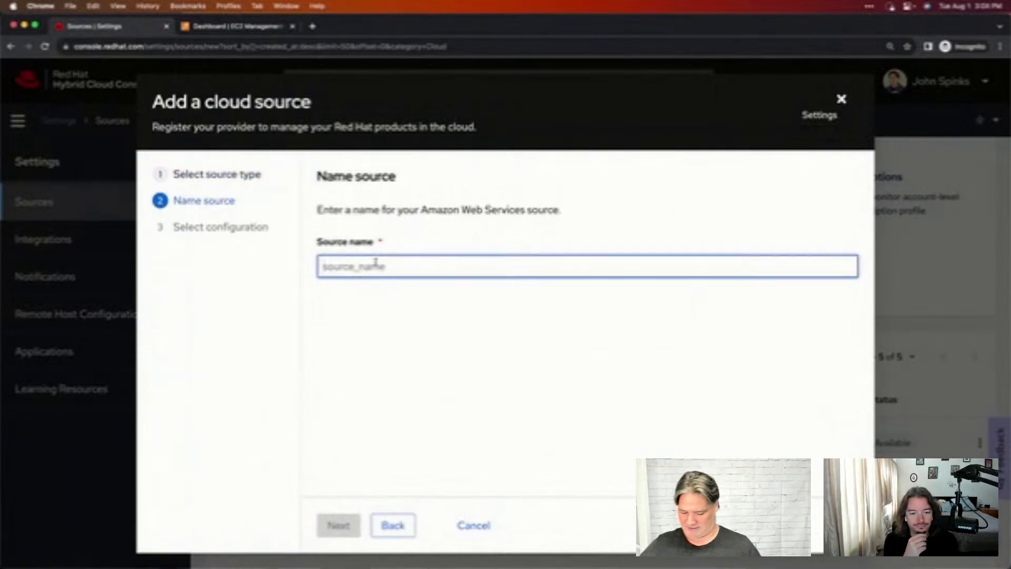
pyautogui.write('AWS')
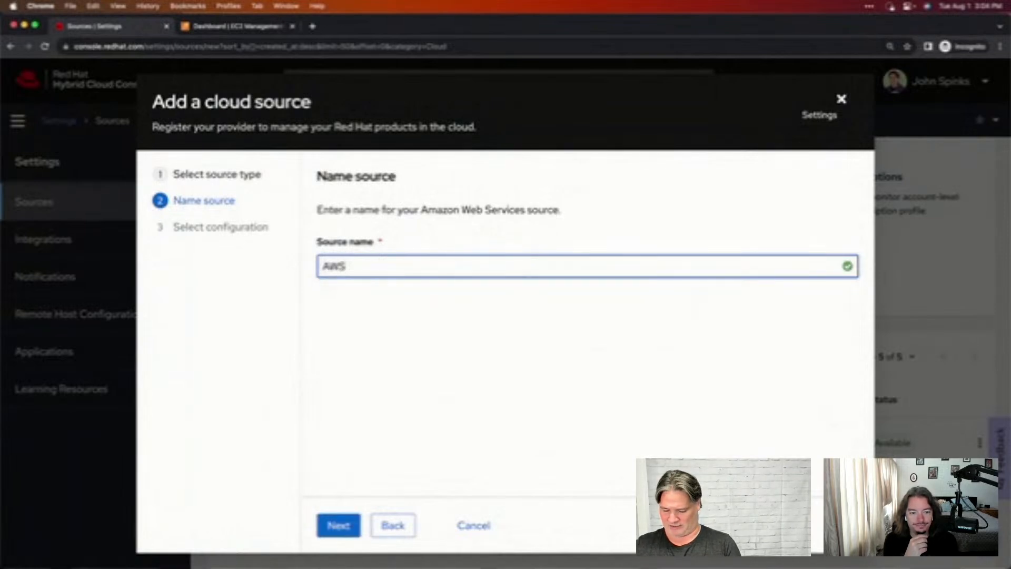
pyautogui.write(' Minseries')
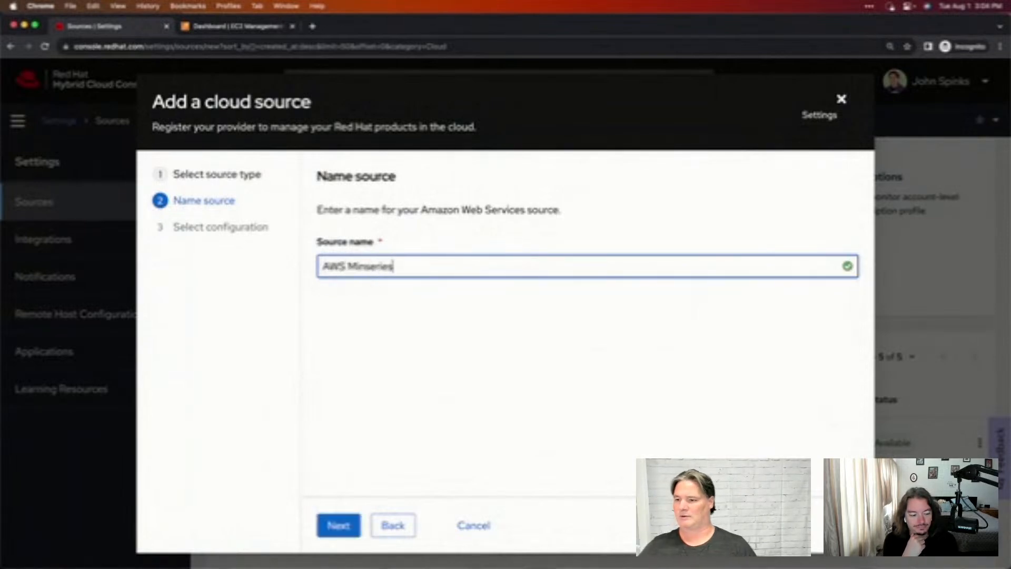
pyautogui.click(347, 524)
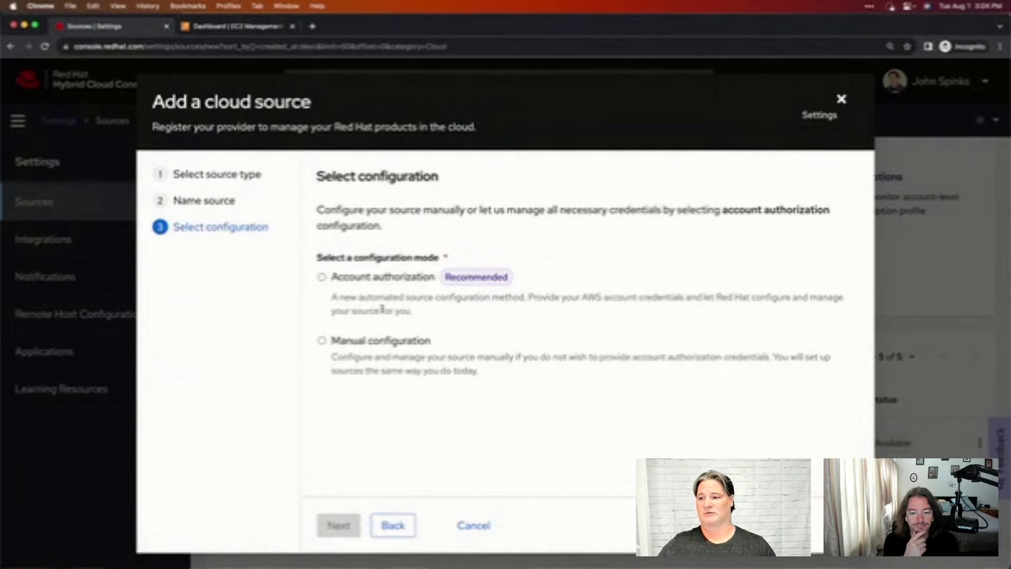
# Step: Try the manual configuration mode for the source and select the RHEL management bundle as its application
pyautogui.click(378, 282)
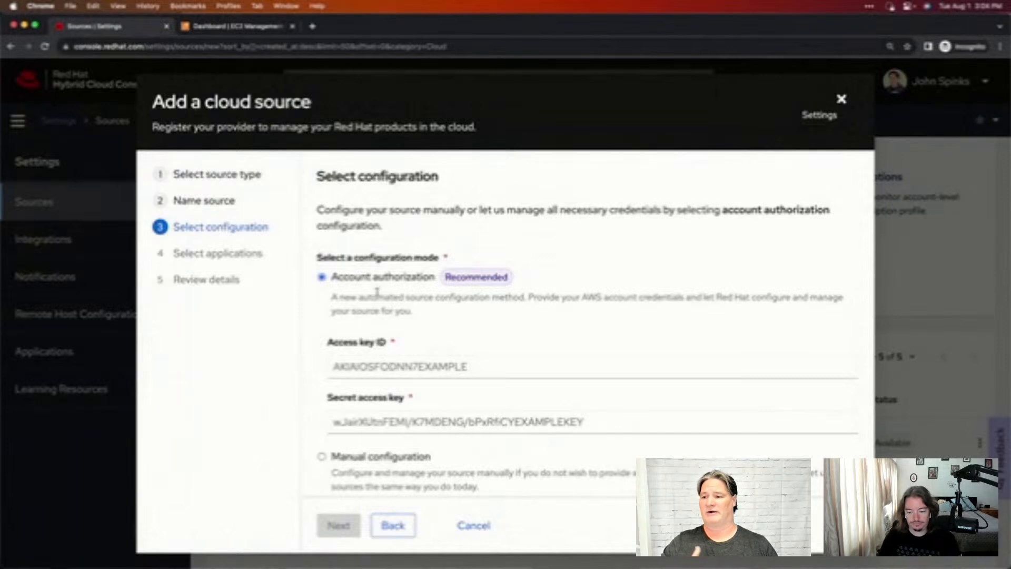
pyautogui.click(403, 354)
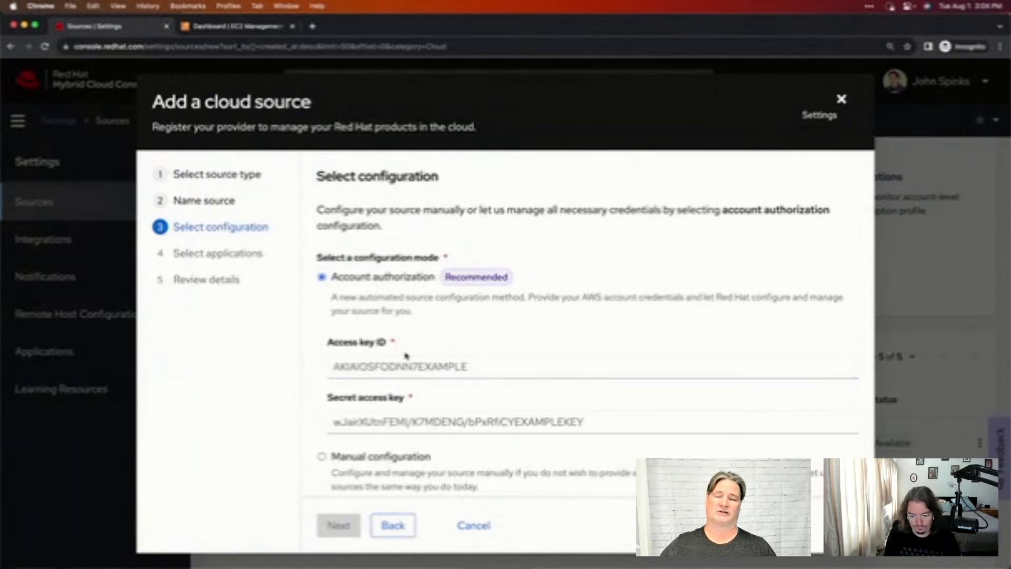
pyautogui.scroll(-1, 390, 401)
pyautogui.click(348, 454)
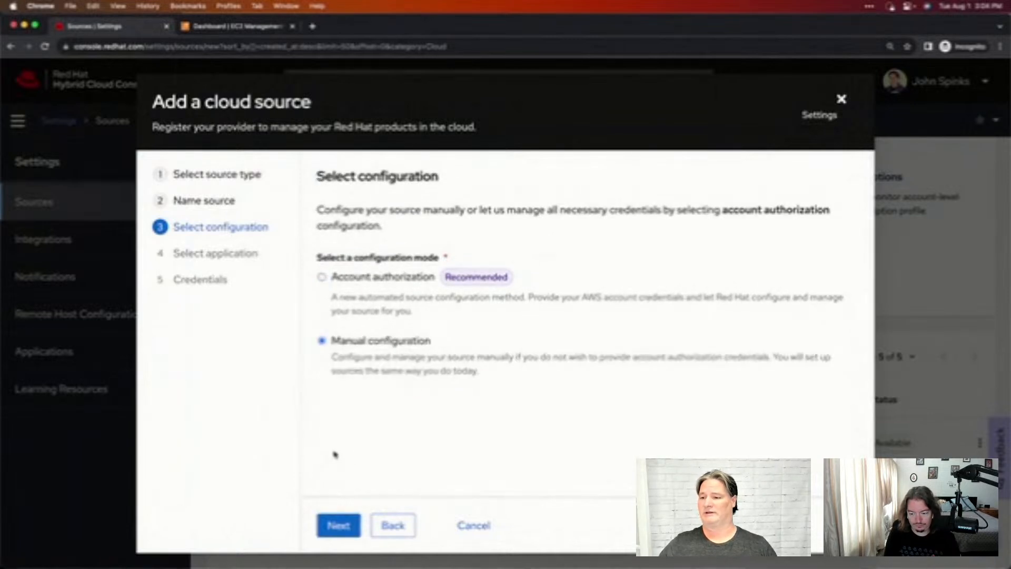
pyautogui.click(339, 525)
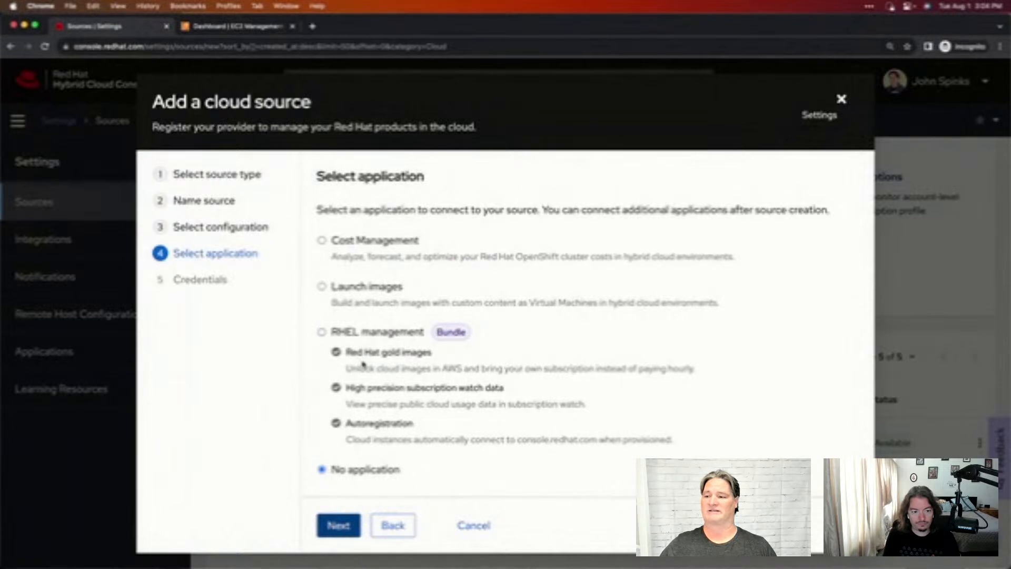
pyautogui.click(322, 331)
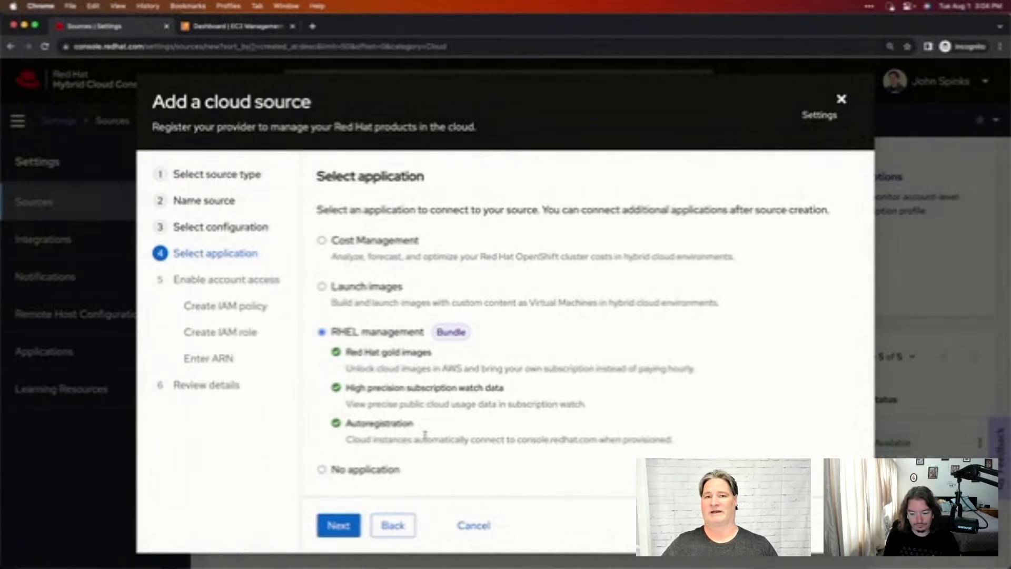
# Step: Return the source to account authorization, enter the access key ID and secret access key, and continue to the applications
pyautogui.click(389, 530)
pyautogui.click(328, 277)
pyautogui.click(379, 365)
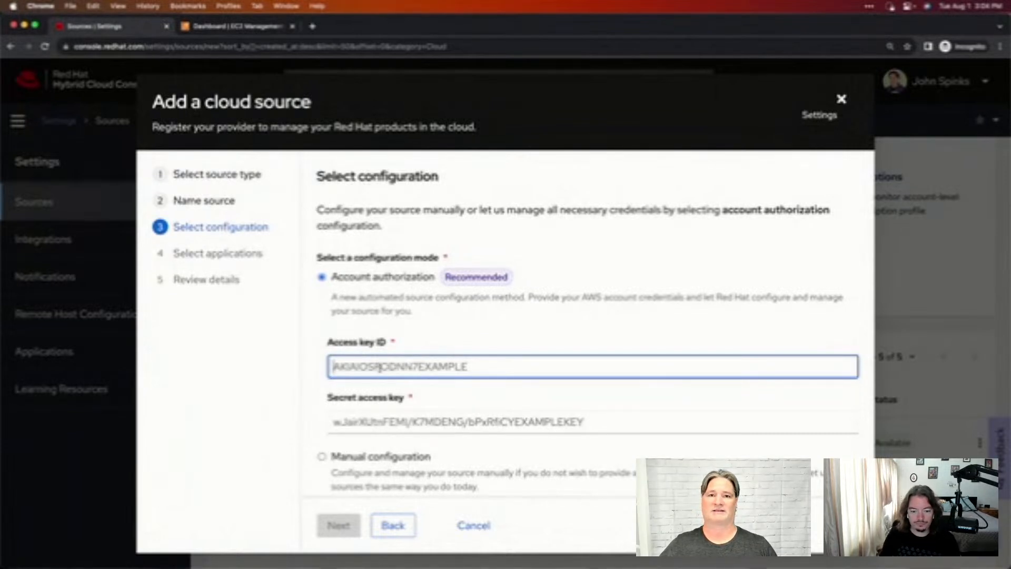
pyautogui.write('aaaaaaaaaaaa')
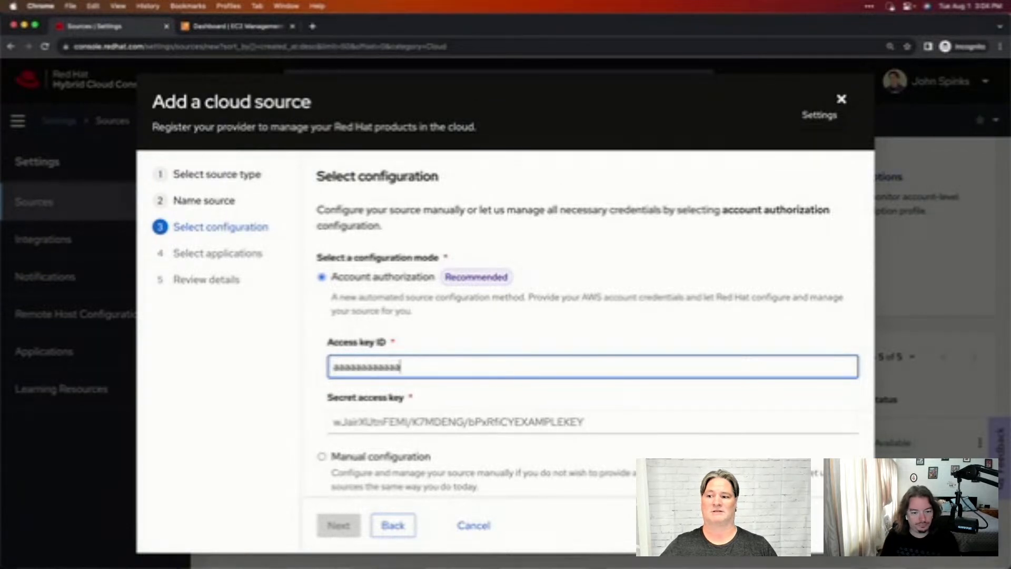
pyautogui.click(375, 422)
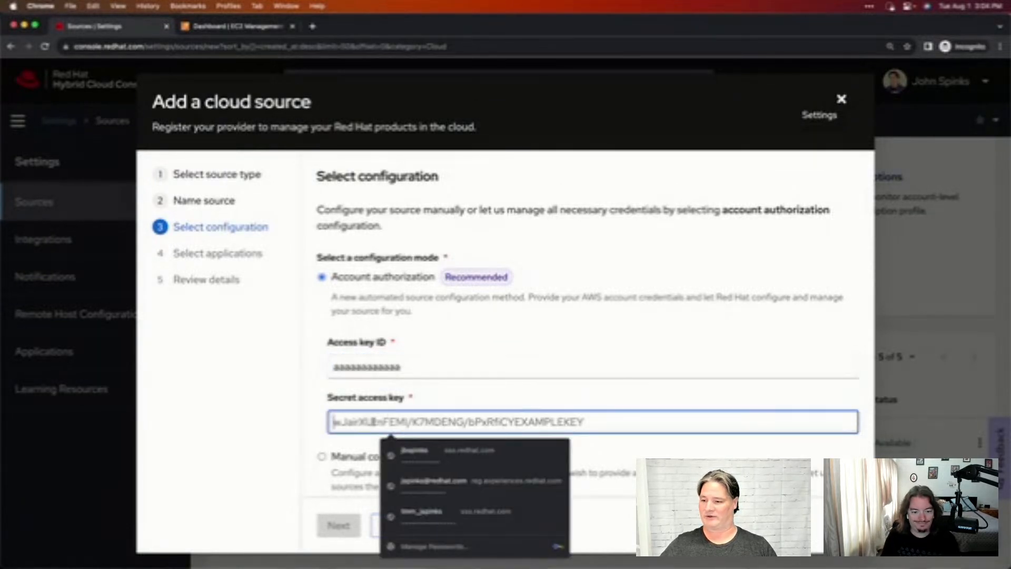
pyautogui.write('aaaaaaaaaaaaaaaaaaaa')
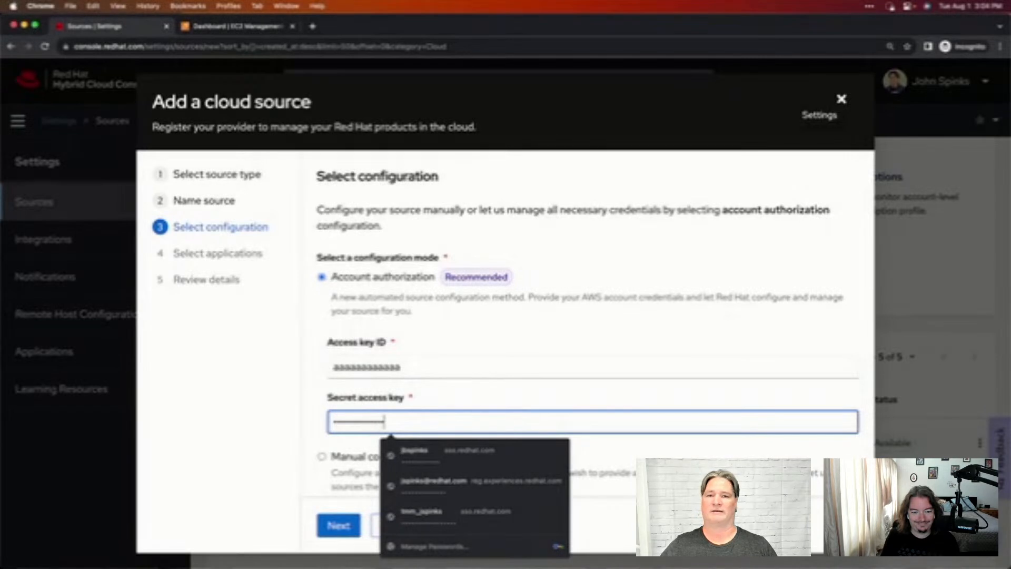
pyautogui.click(436, 372)
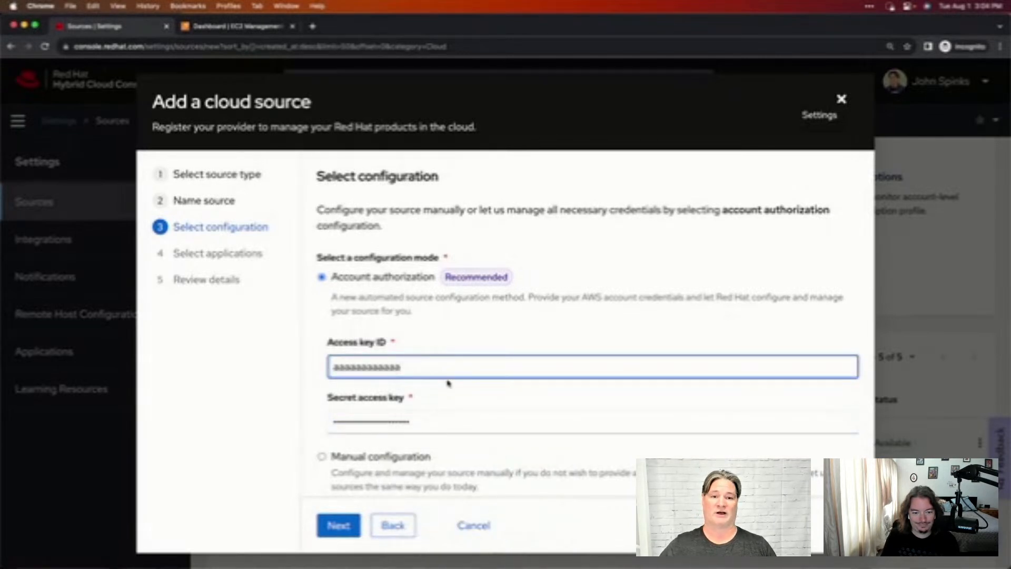
pyautogui.scroll(-1, 447, 384)
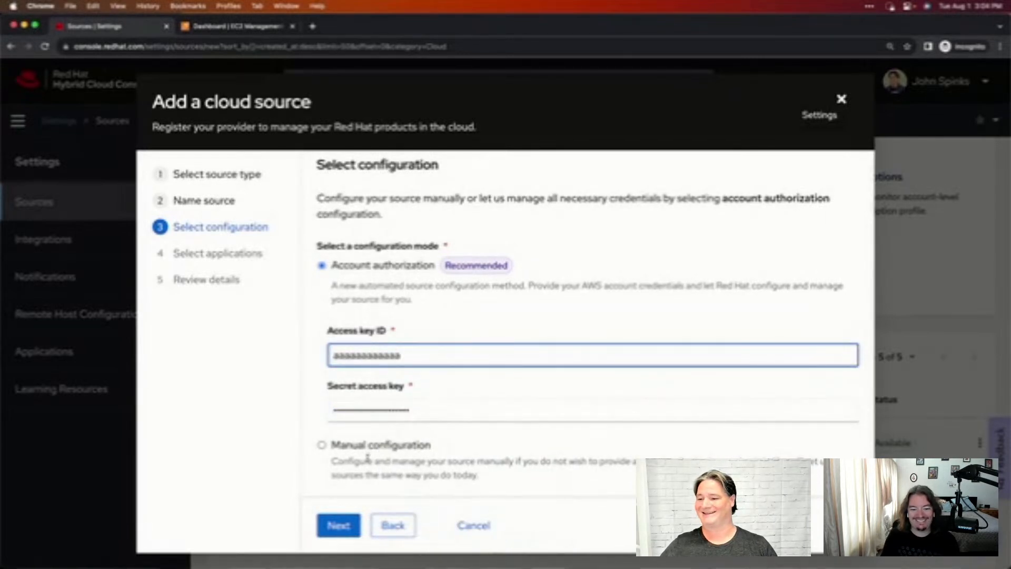
pyautogui.click(340, 529)
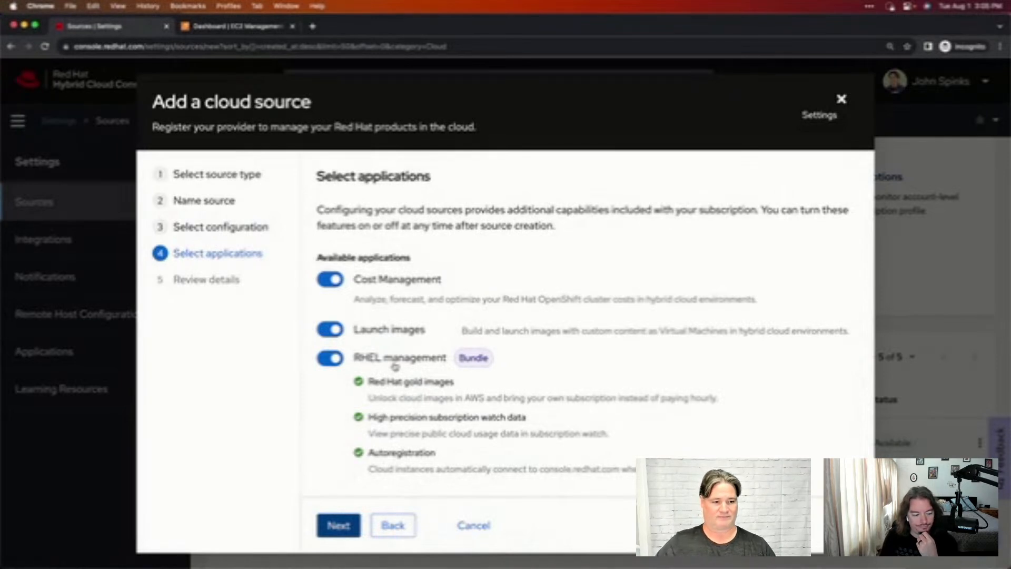
# Step: Review the new source's details, cancel adding it, and open the existing RH_AWS source to view its summary
pyautogui.click(359, 529)
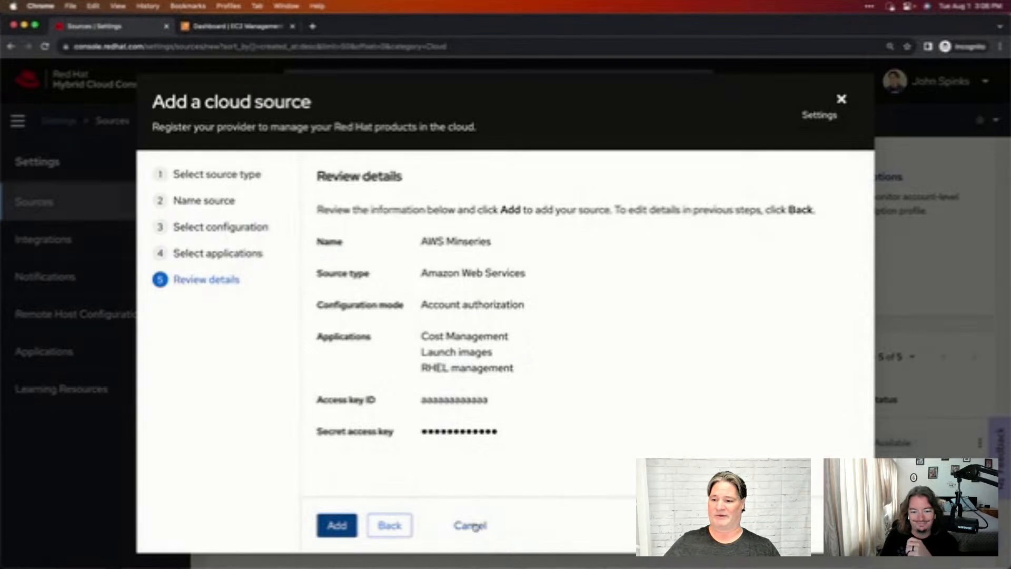
pyautogui.click(468, 524)
pyautogui.click(357, 345)
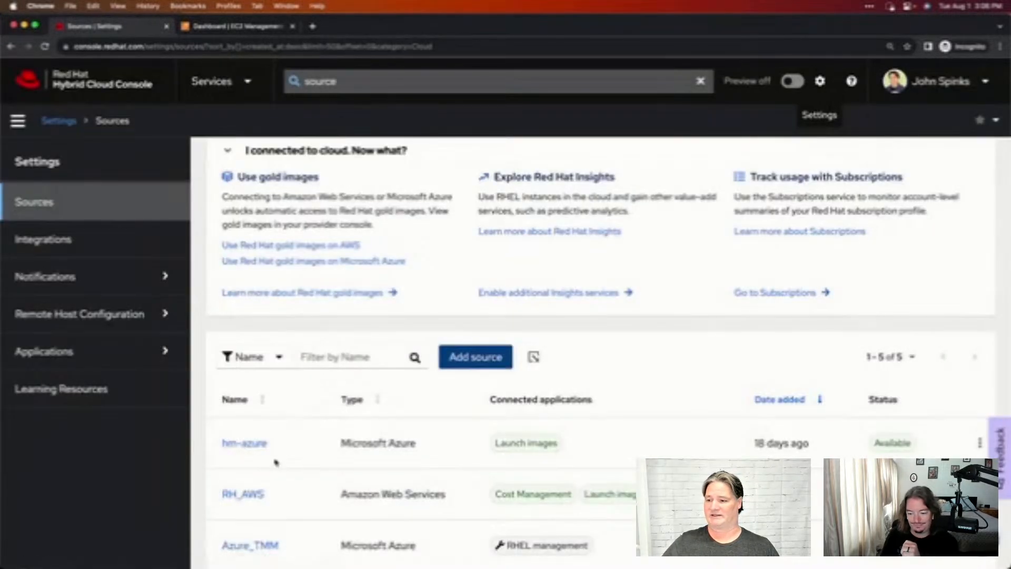
pyautogui.click(251, 494)
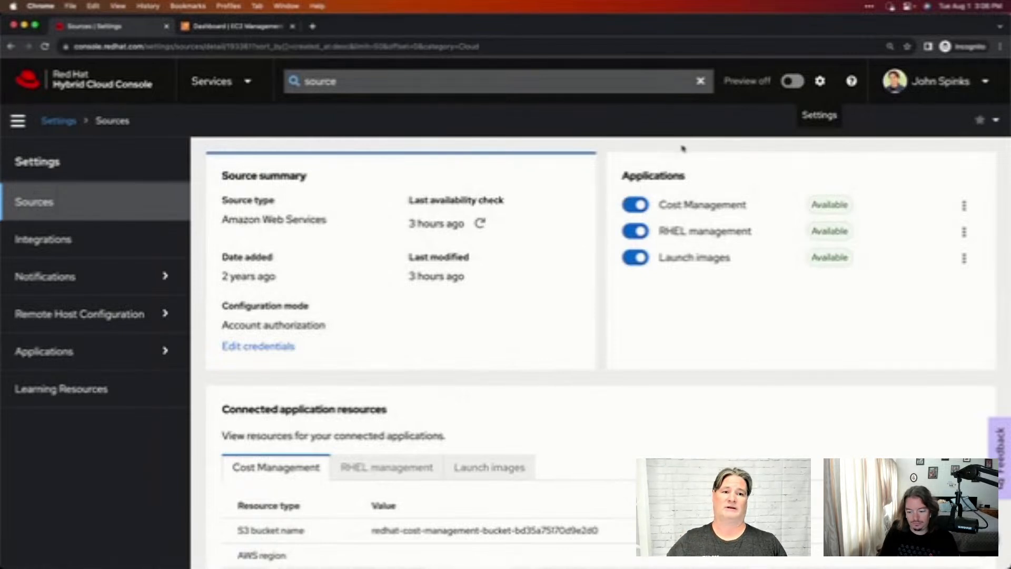
# Step: Search the services for "activa" and open the Activation Keys settings page
pyautogui.click(627, 79)
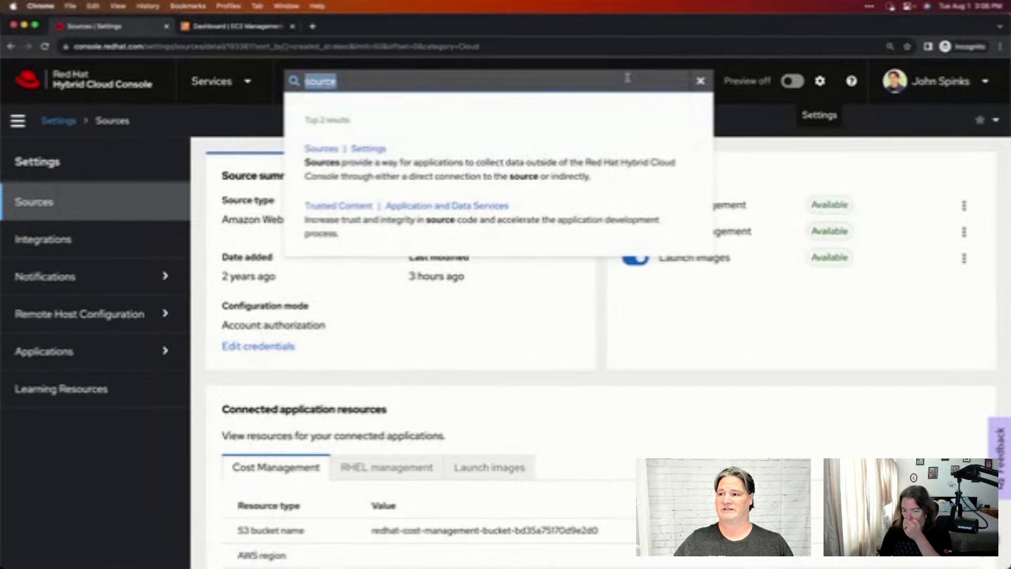
pyautogui.write('ac')
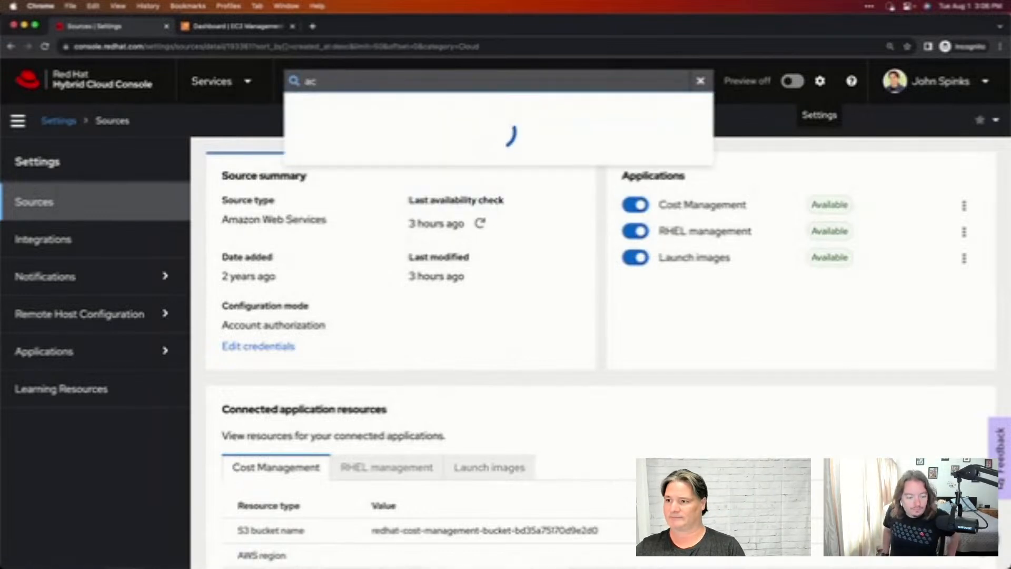
pyautogui.write('tiva')
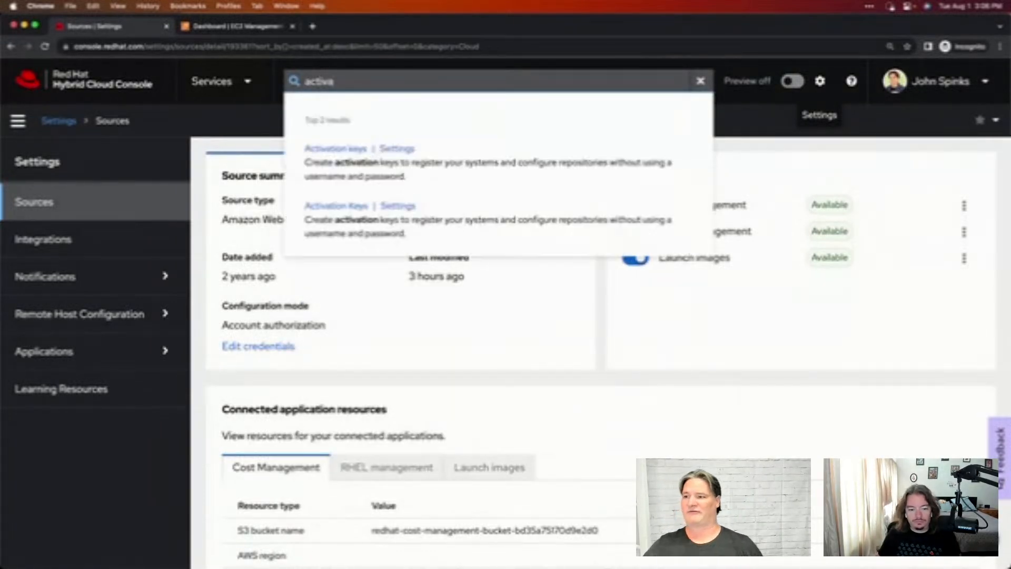
pyautogui.click(399, 150)
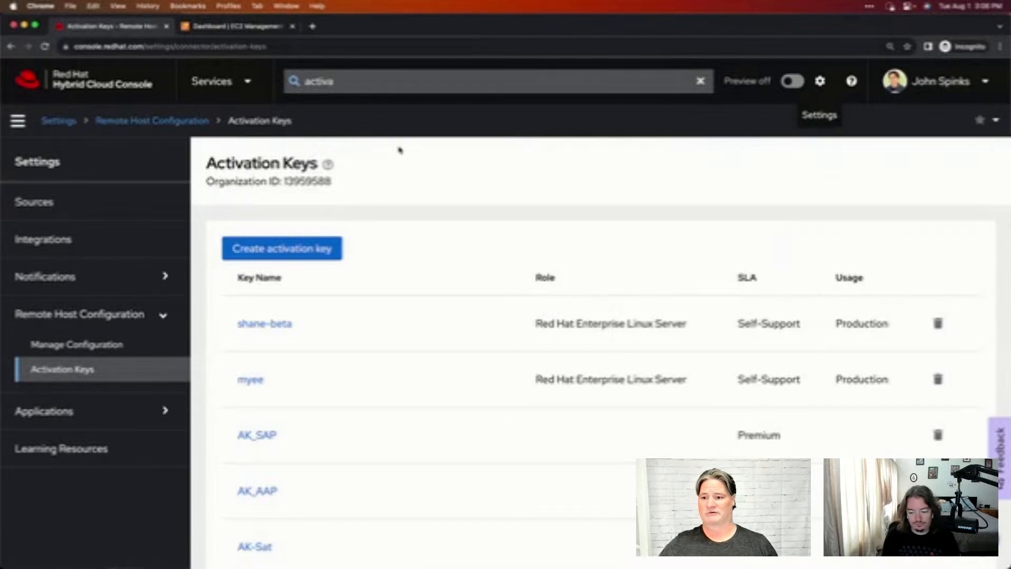
# Step: Start creating an activation key named "AK_mini" and continue to its workload selection
pyautogui.click(301, 248)
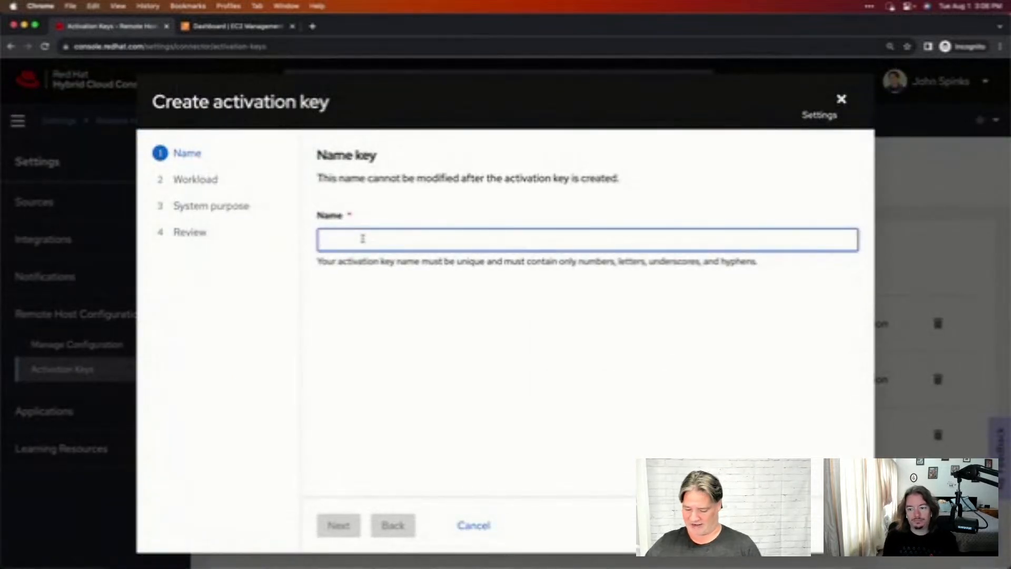
pyautogui.write('AK_mini')
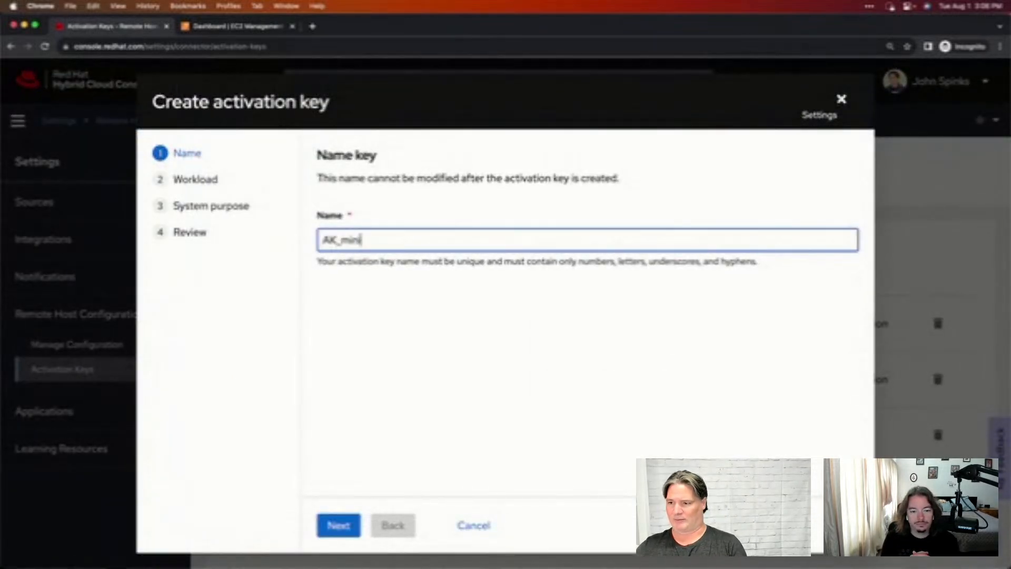
pyautogui.click(339, 526)
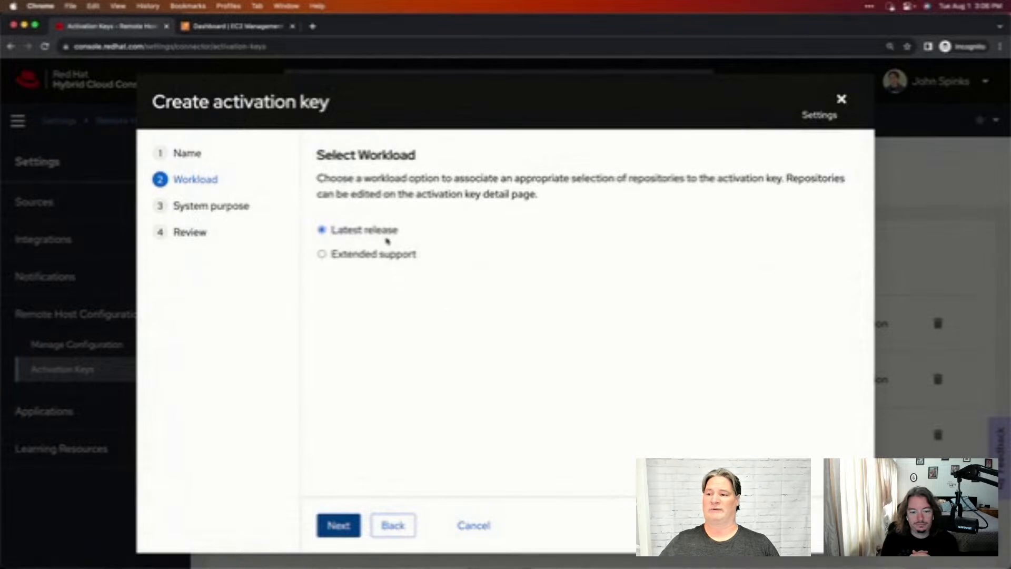
# Step: Check which products the Extended support workload offers and set the workload back to Latest release
pyautogui.click(382, 258)
pyautogui.click(415, 306)
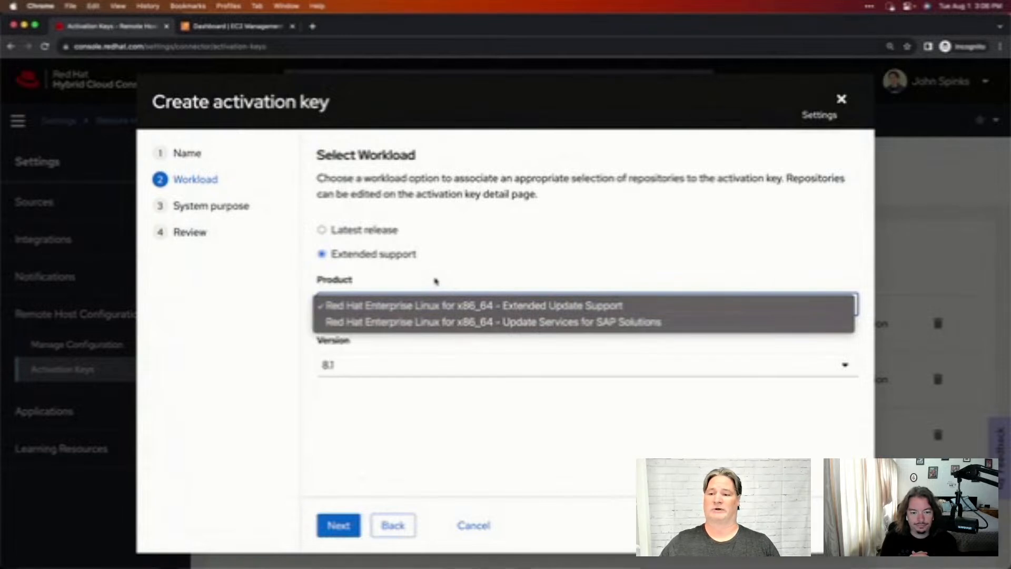
pyautogui.click(447, 280)
pyautogui.click(332, 232)
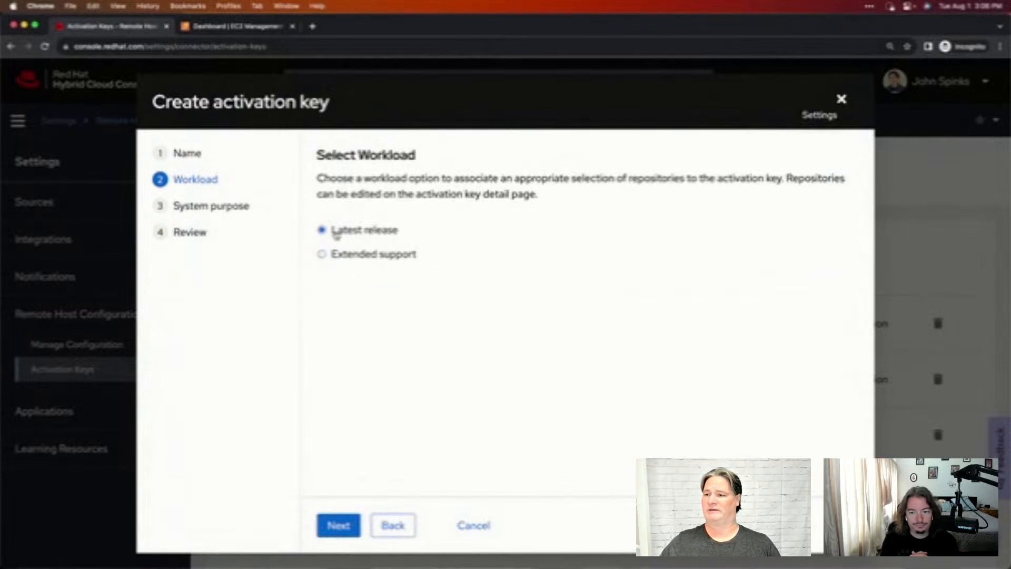
# Step: Set the activation key's system purpose to role Red Hat Enterprise Linux Server, SLA Self-Support and usage Production
pyautogui.click(339, 525)
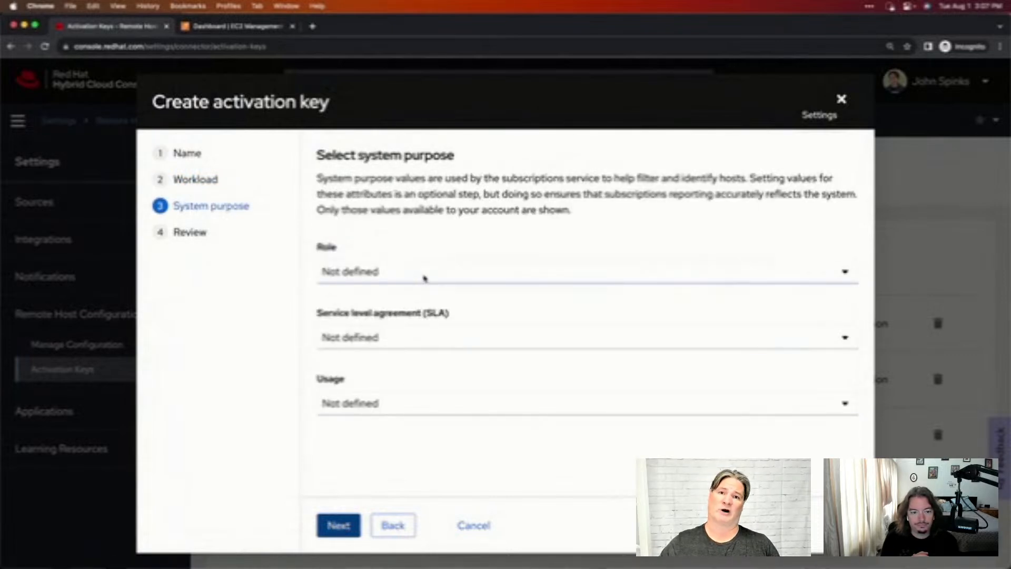
pyautogui.click(424, 275)
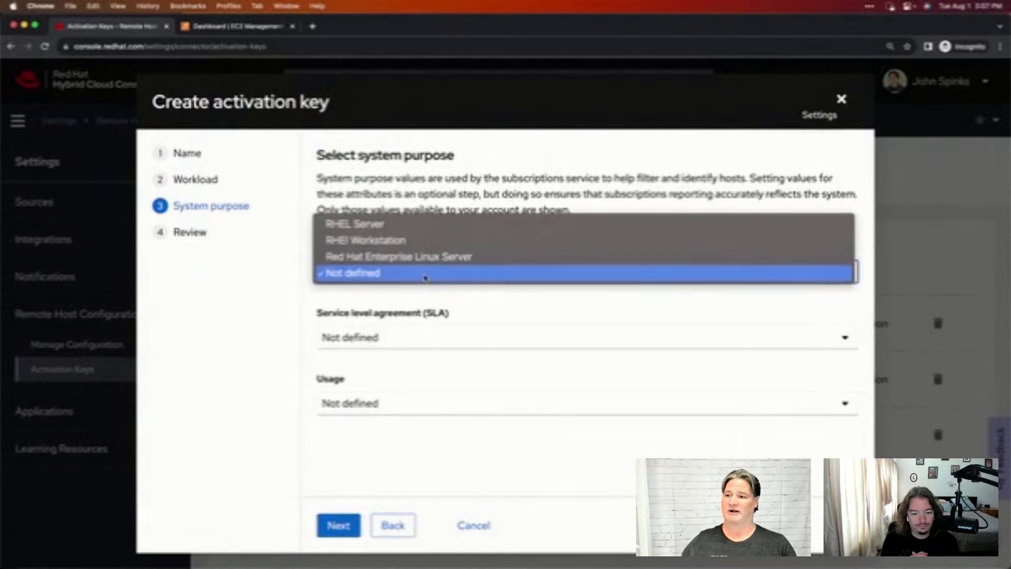
pyautogui.click(421, 257)
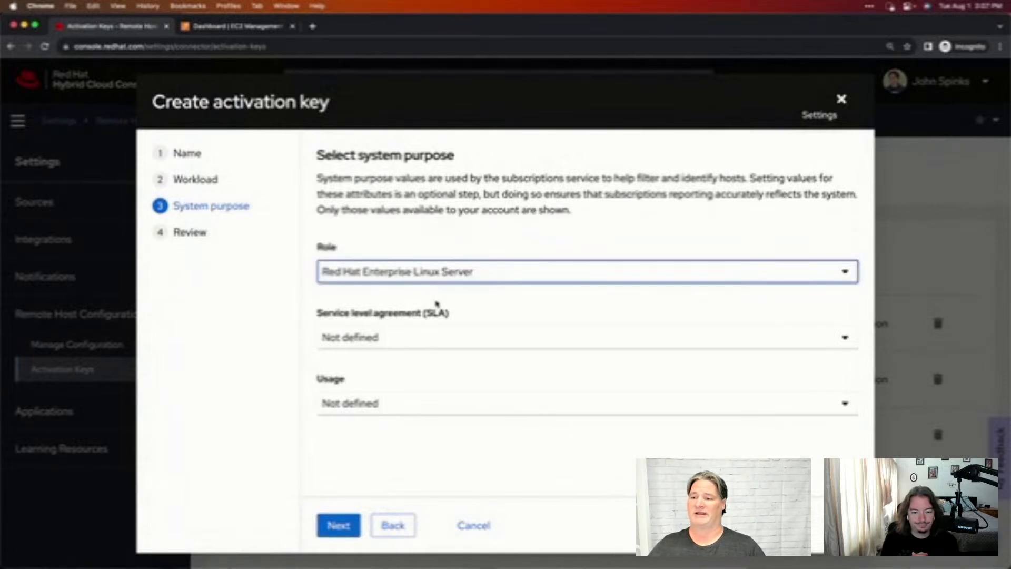
pyautogui.click(433, 342)
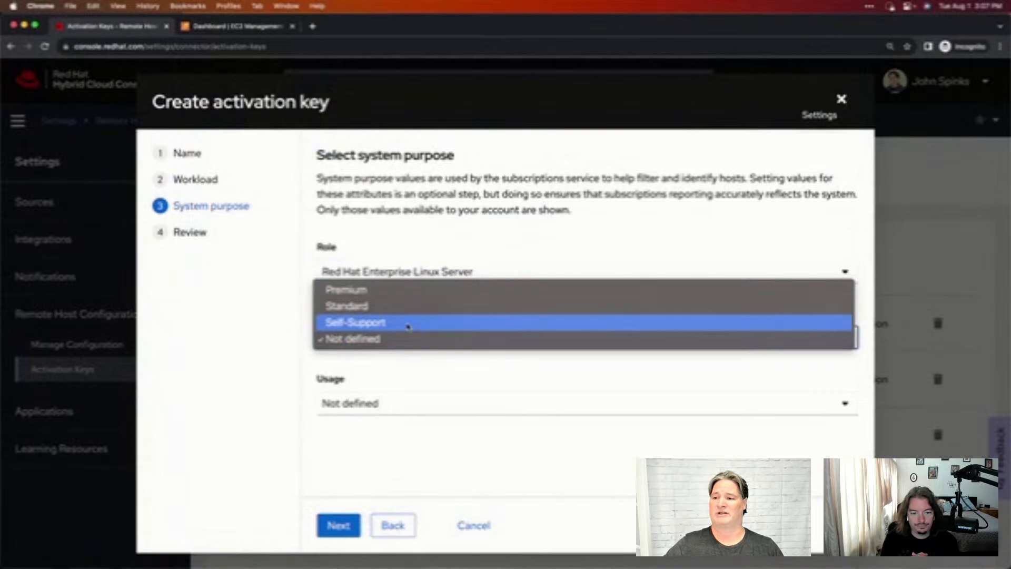
pyautogui.click(409, 325)
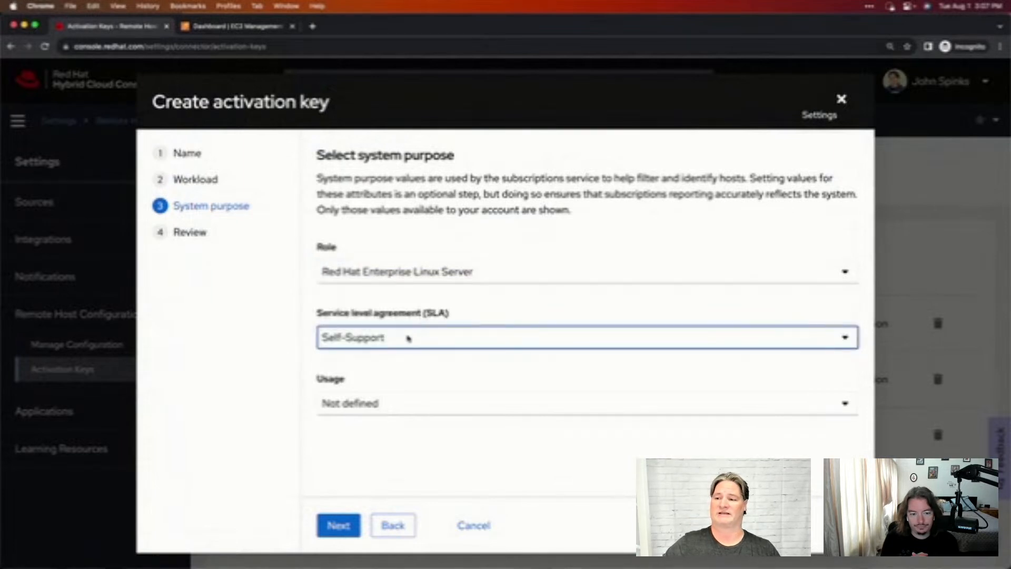
pyautogui.click(409, 339)
pyautogui.click(409, 338)
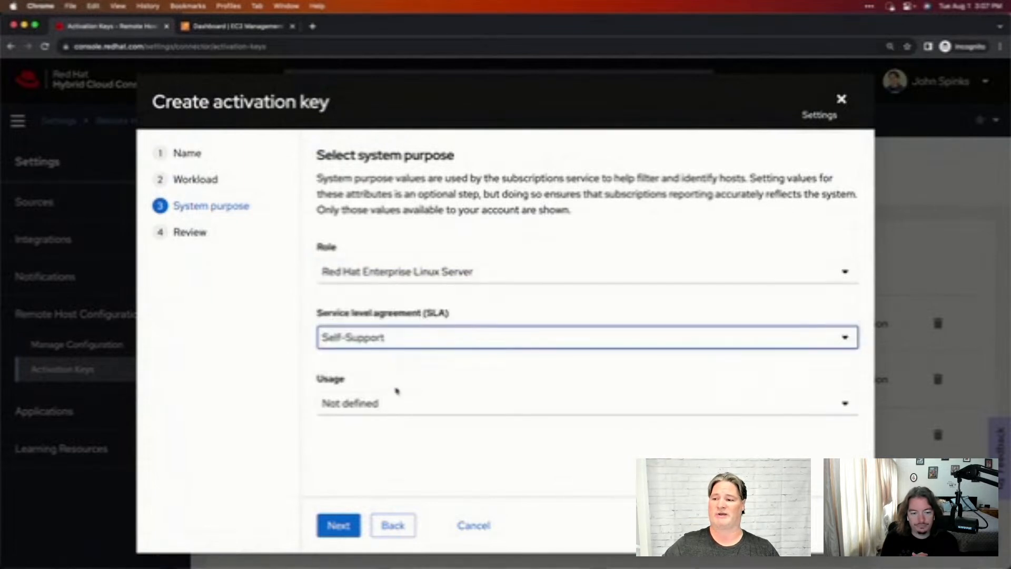
pyautogui.click(393, 403)
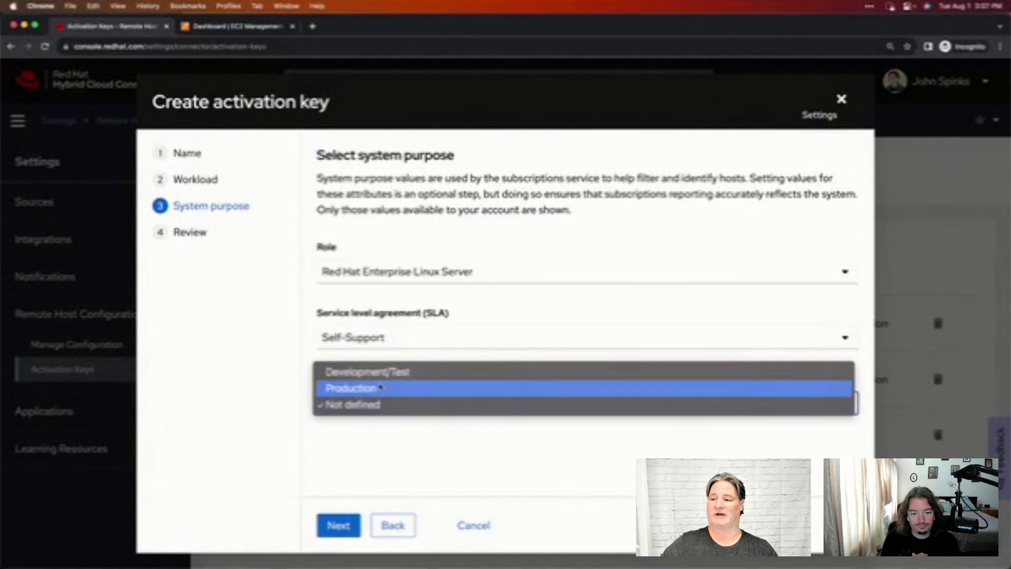
pyautogui.click(381, 388)
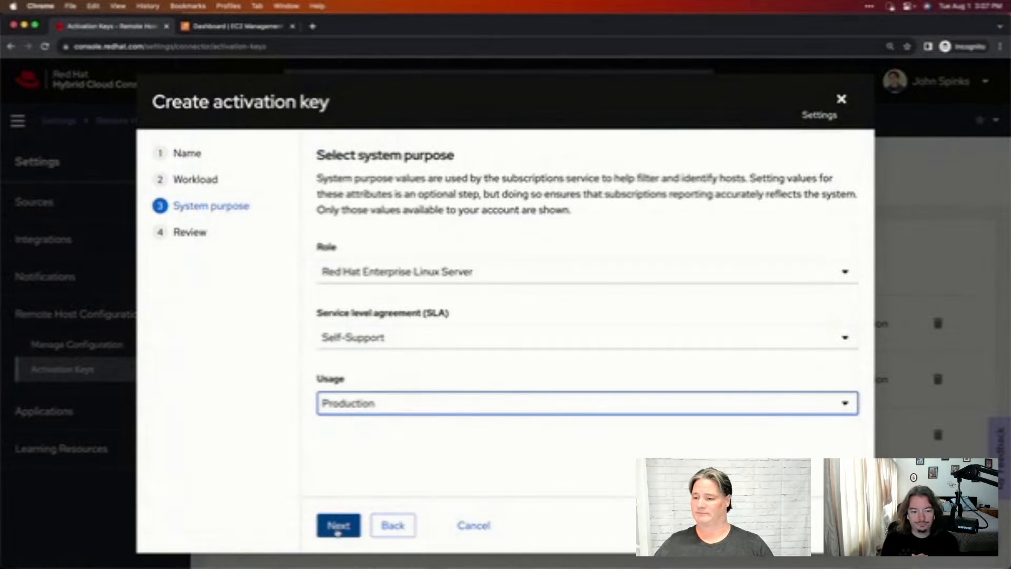
# Step: Review and create the AK_mini activation key, and open its details page
pyautogui.click(338, 528)
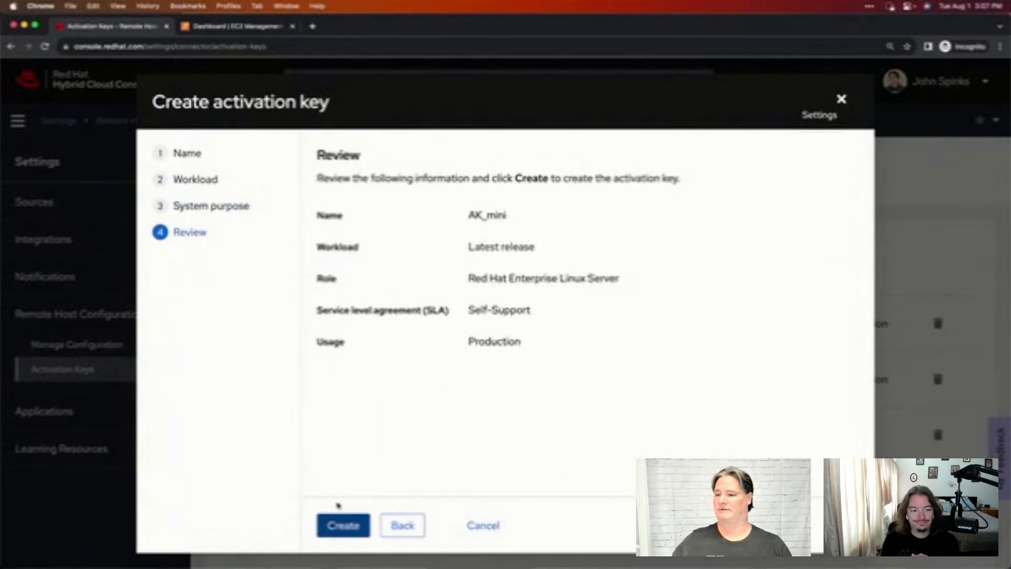
pyautogui.click(340, 527)
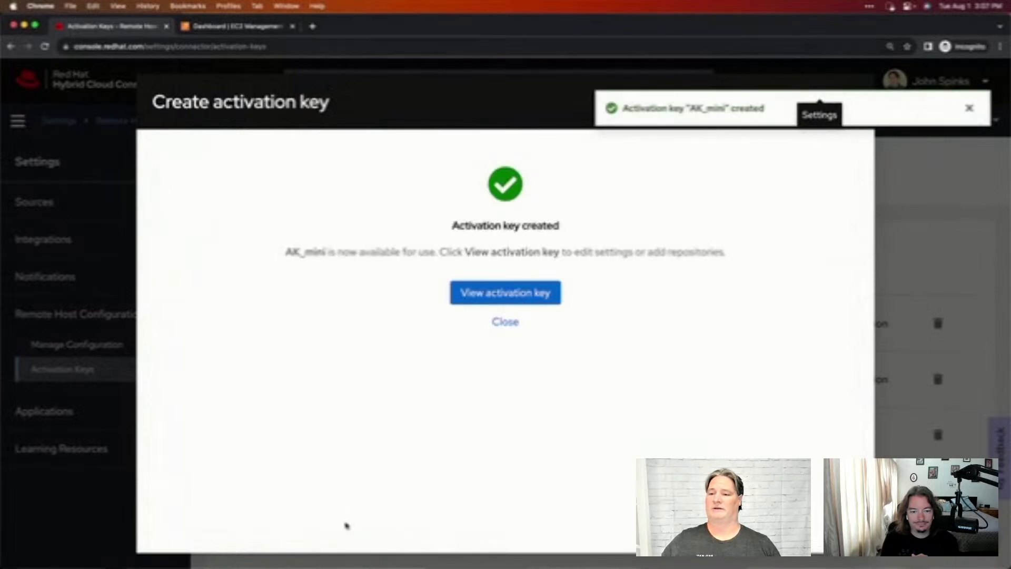
pyautogui.click(515, 292)
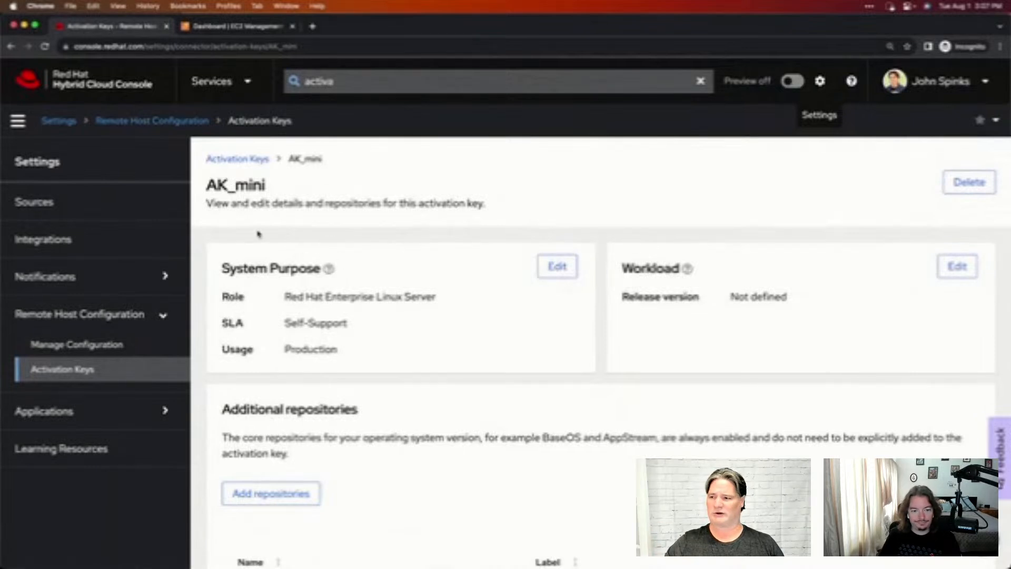
# Step: Search the services for "image" and open the Image Builder page
pyautogui.click(421, 83)
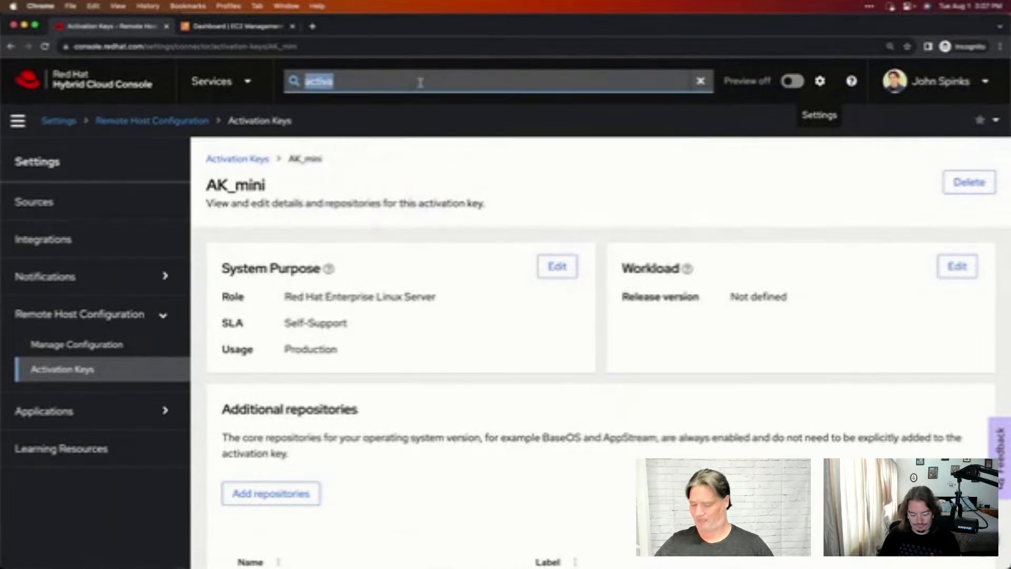
pyautogui.write('image')
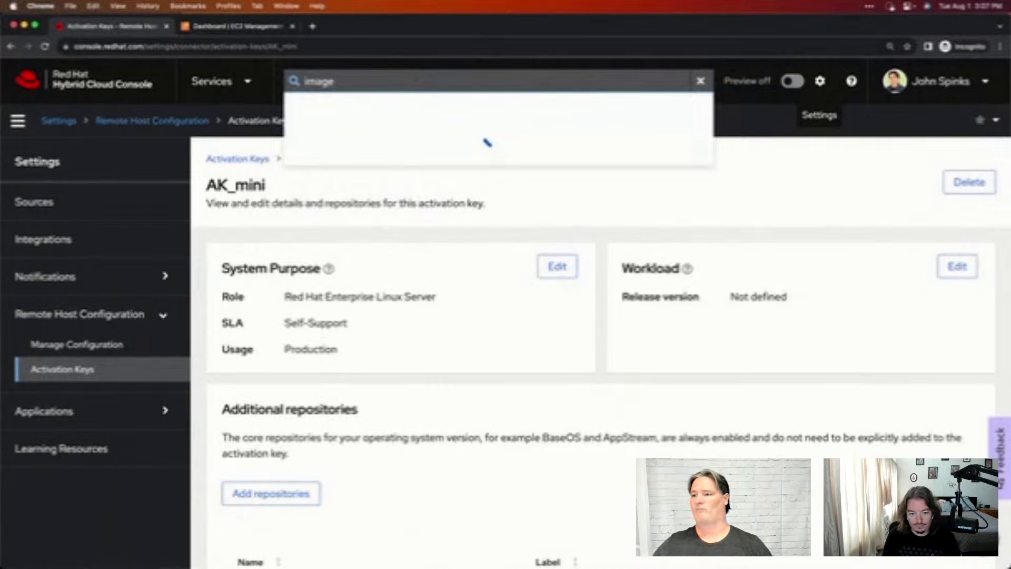
pyautogui.click(377, 157)
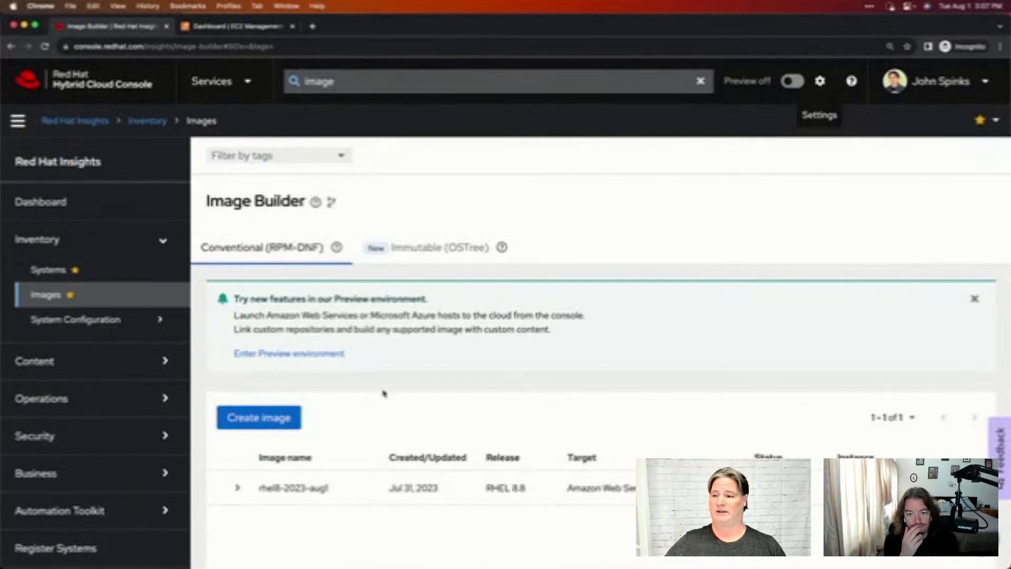
pyautogui.click(271, 427)
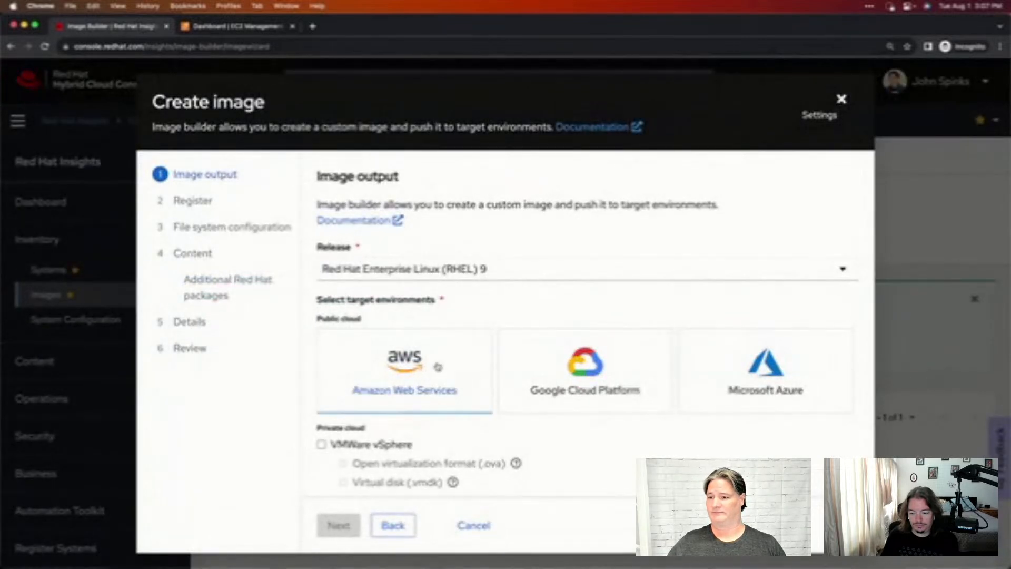
pyautogui.scroll(-1, 394, 376)
pyautogui.scroll(-1, 395, 376)
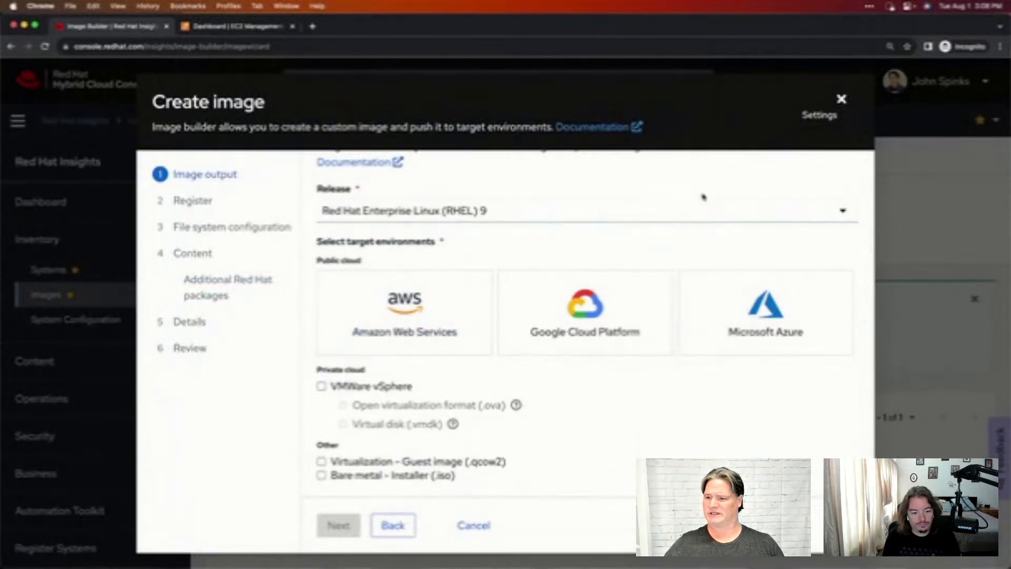
pyautogui.click(430, 317)
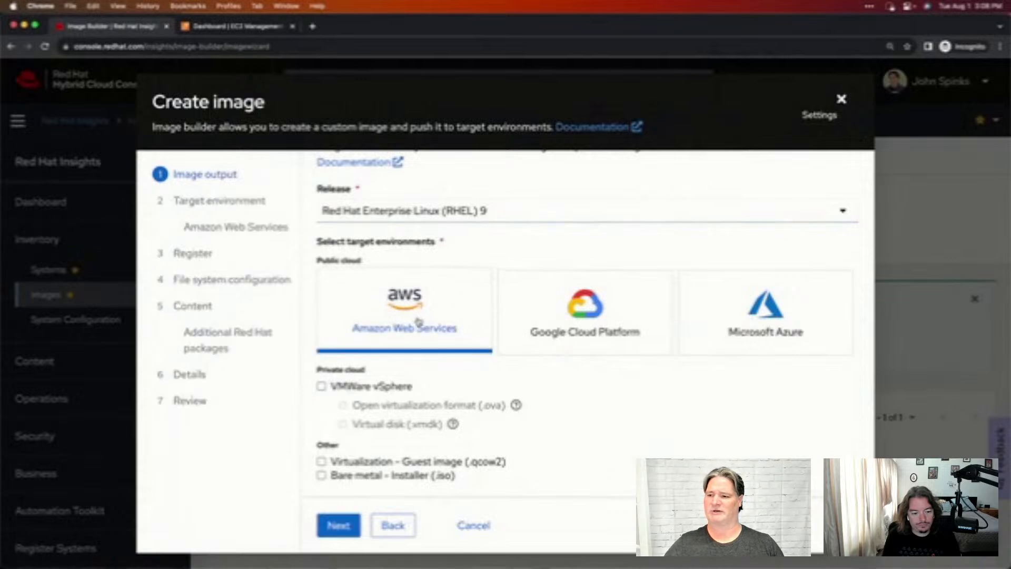
pyautogui.click(338, 526)
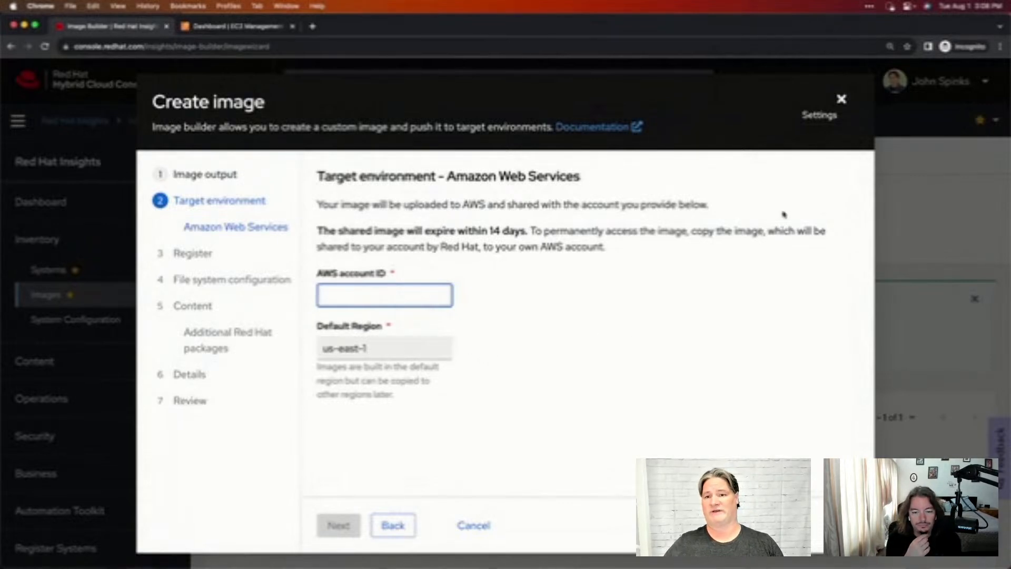
pyautogui.click(842, 102)
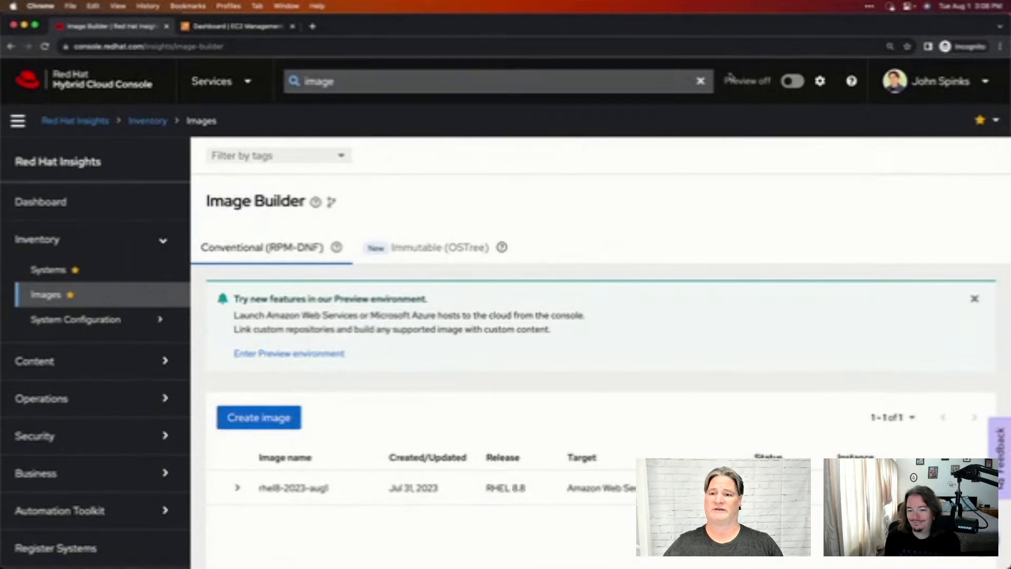
# Step: Turn on Preview mode for Image Builder and take a brief look at its image creation wizard
pyautogui.click(793, 81)
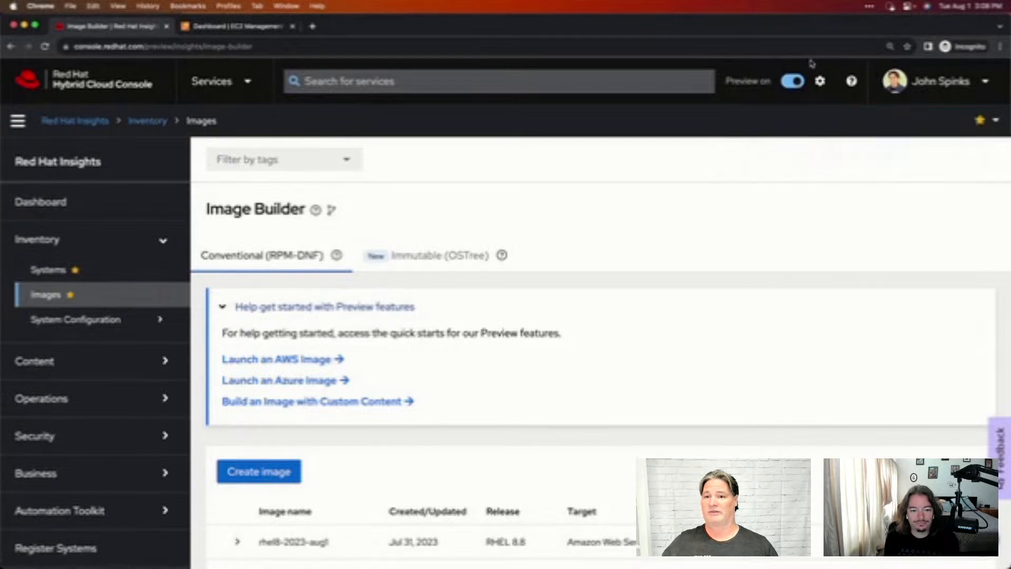
pyautogui.scroll(-2, 509, 393)
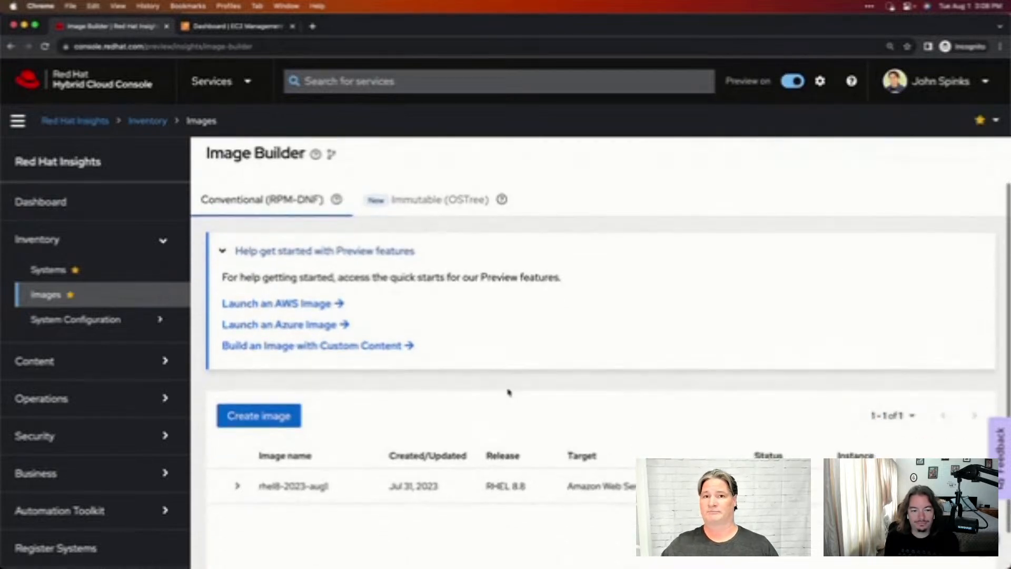
pyautogui.click(277, 419)
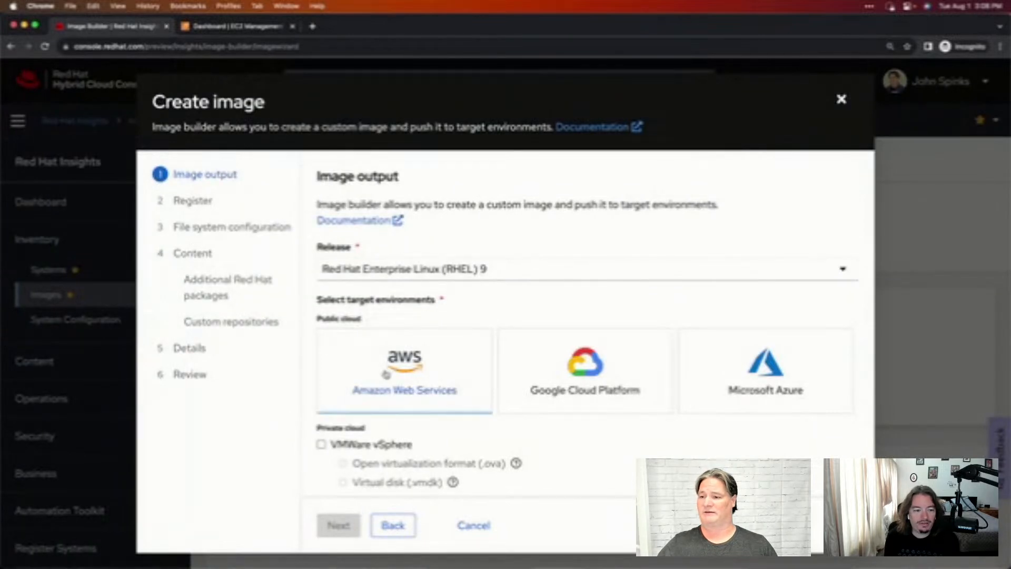
pyautogui.click(842, 99)
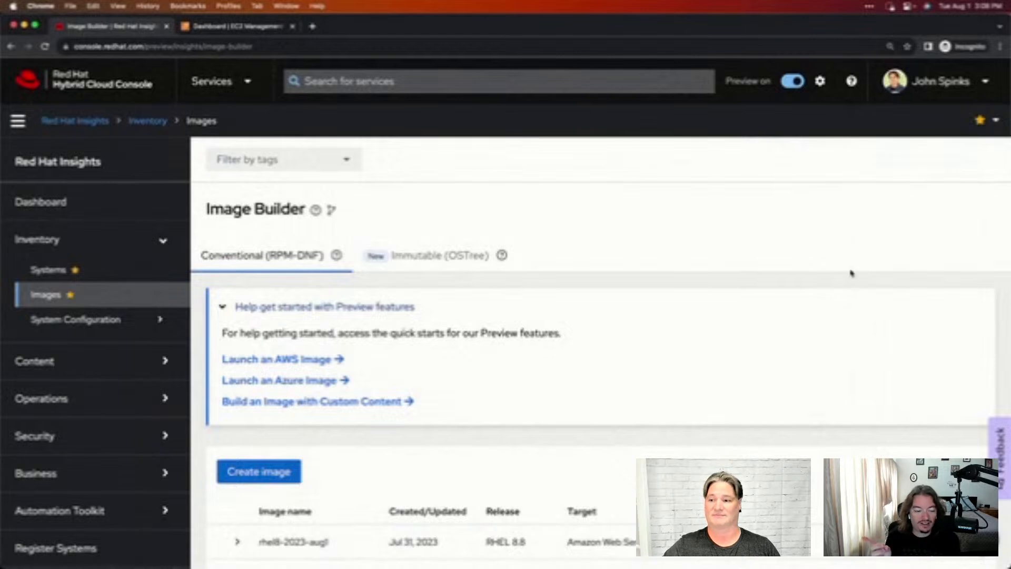
# Step: View the console's Share feedback form and close it without submitting anything
pyautogui.click(1001, 448)
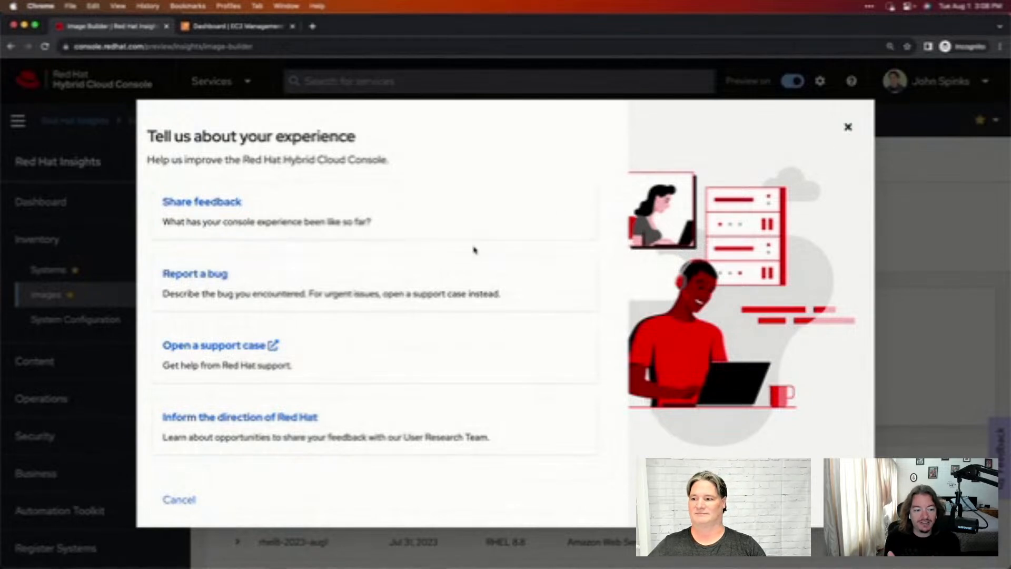
pyautogui.click(230, 205)
pyautogui.click(234, 211)
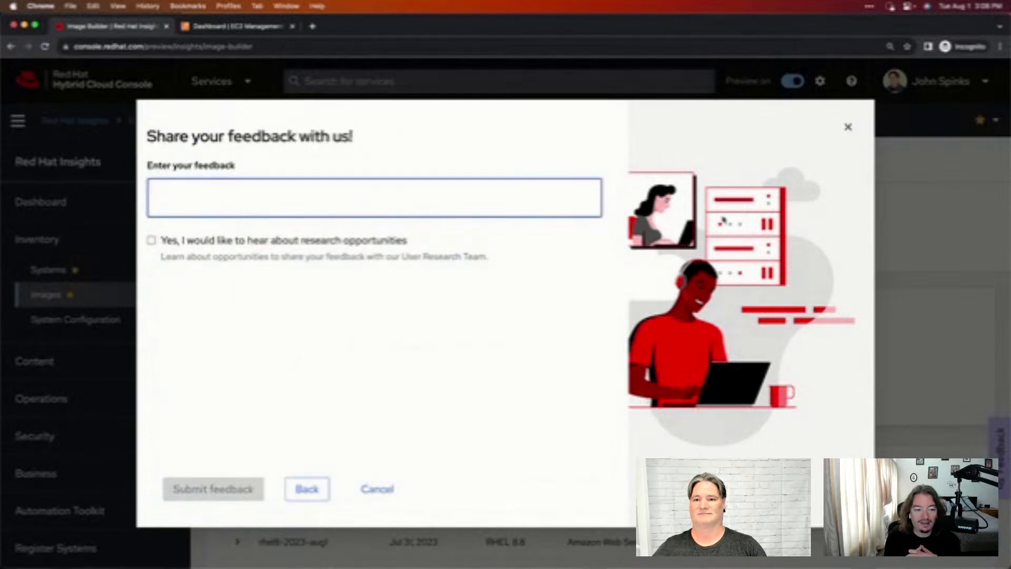
pyautogui.click(848, 128)
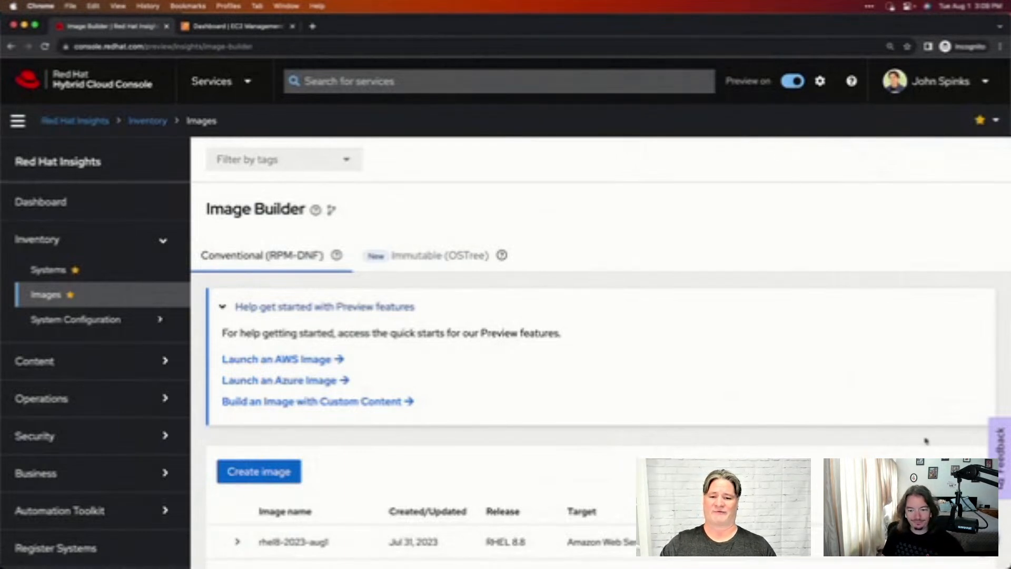
pyautogui.click(1001, 450)
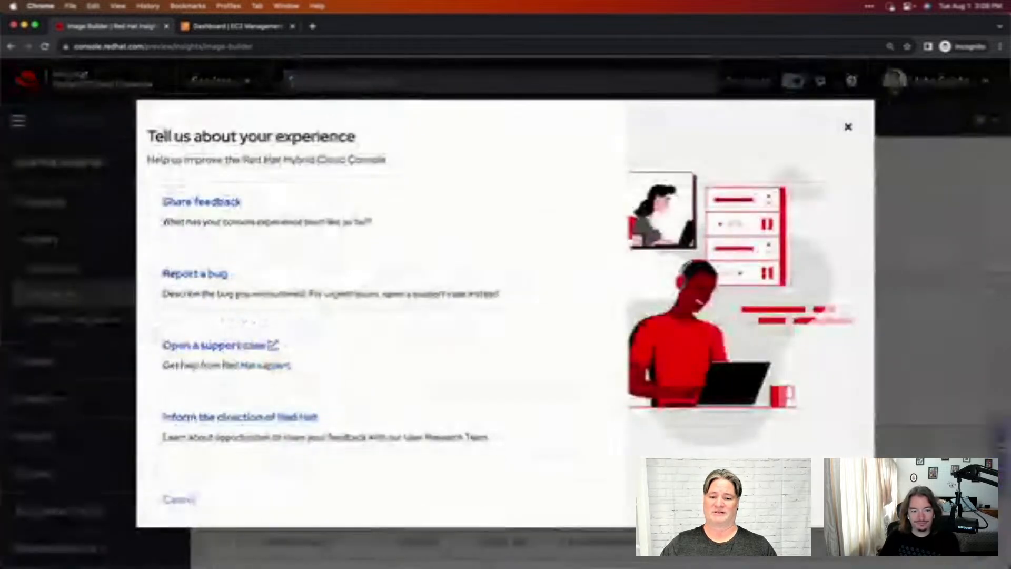
pyautogui.click(231, 201)
pyautogui.click(236, 199)
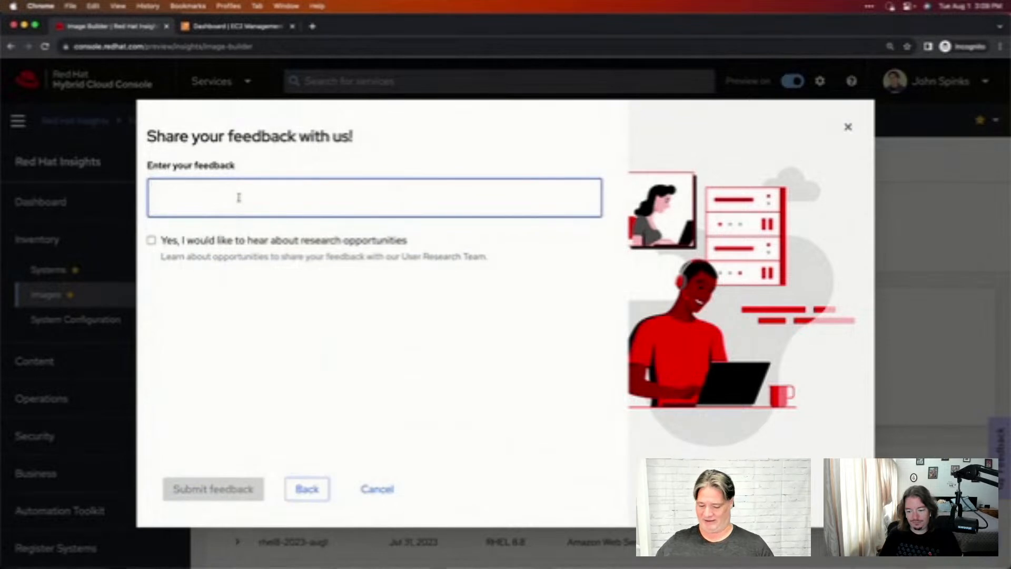
pyautogui.write('thi')
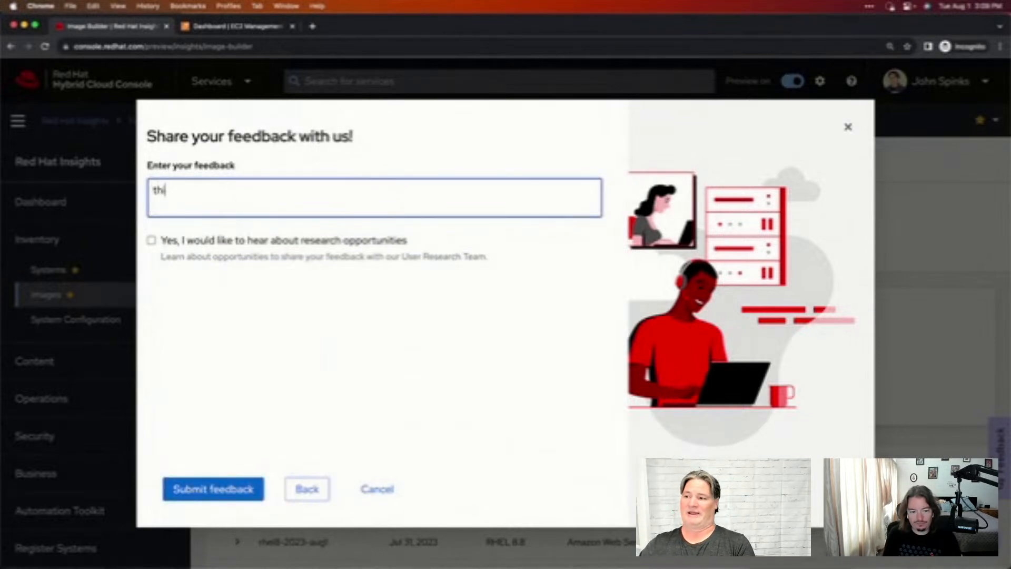
pyautogui.press('BackSpace')
pyautogui.press('BackSpace')
pyautogui.write('misspelling')
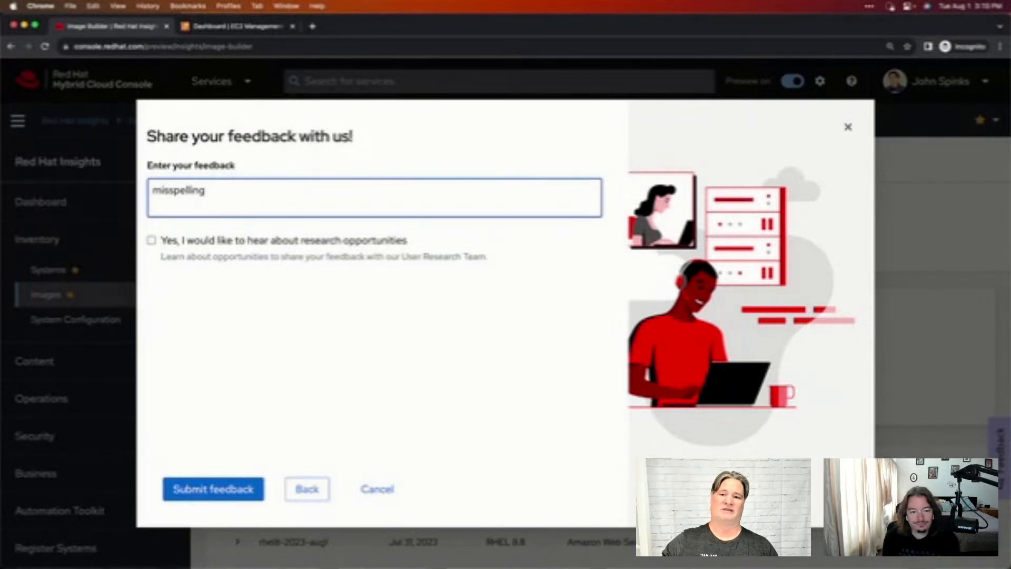
pyautogui.click(849, 131)
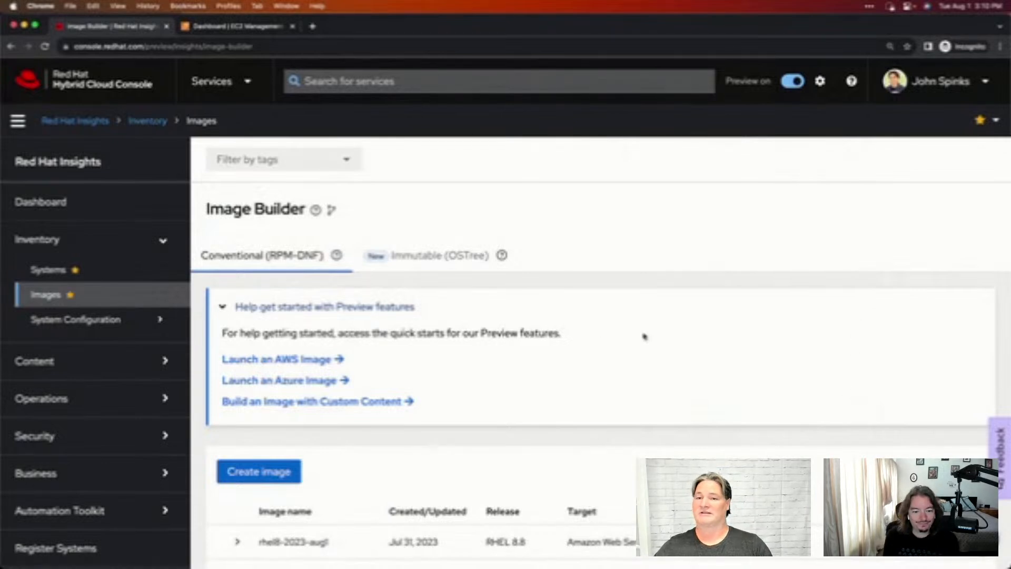
# Step: Start creating an image with release Red Hat Enterprise Linux (RHEL) 8 and Amazon Web Services as the target environment
pyautogui.click(273, 471)
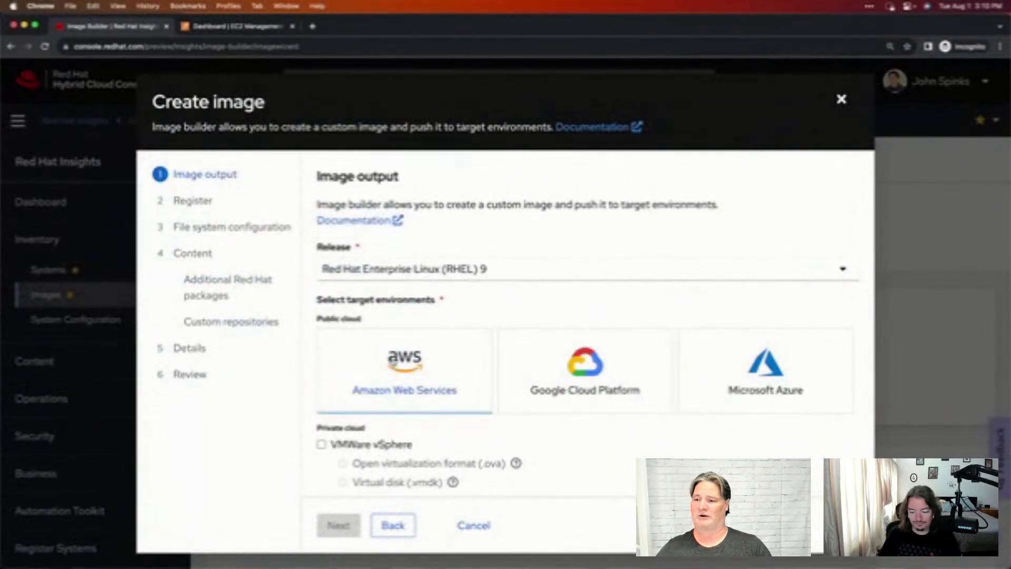
pyautogui.scroll(-2, 435, 293)
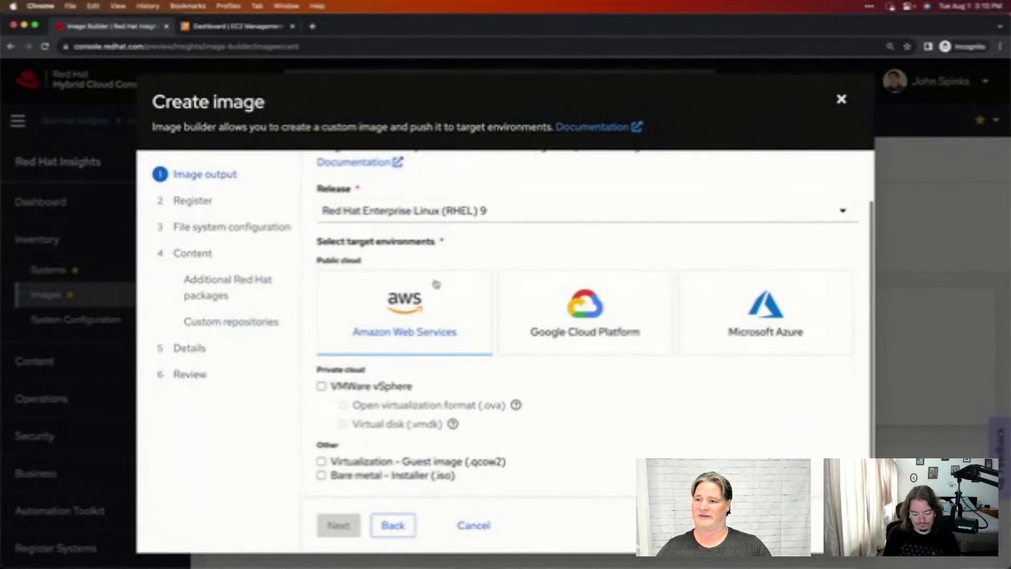
pyautogui.click(462, 214)
pyautogui.click(458, 272)
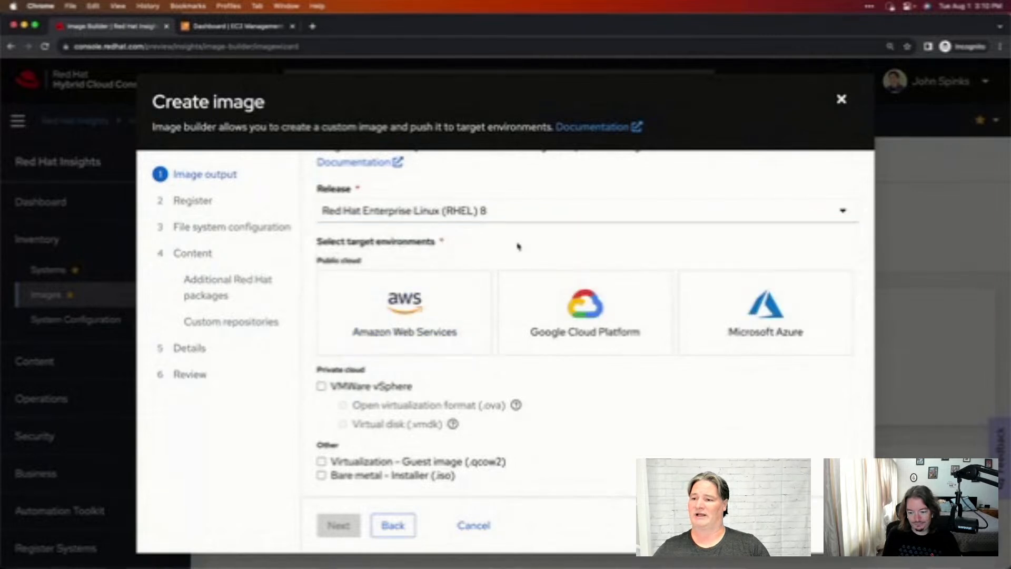
pyautogui.click(390, 316)
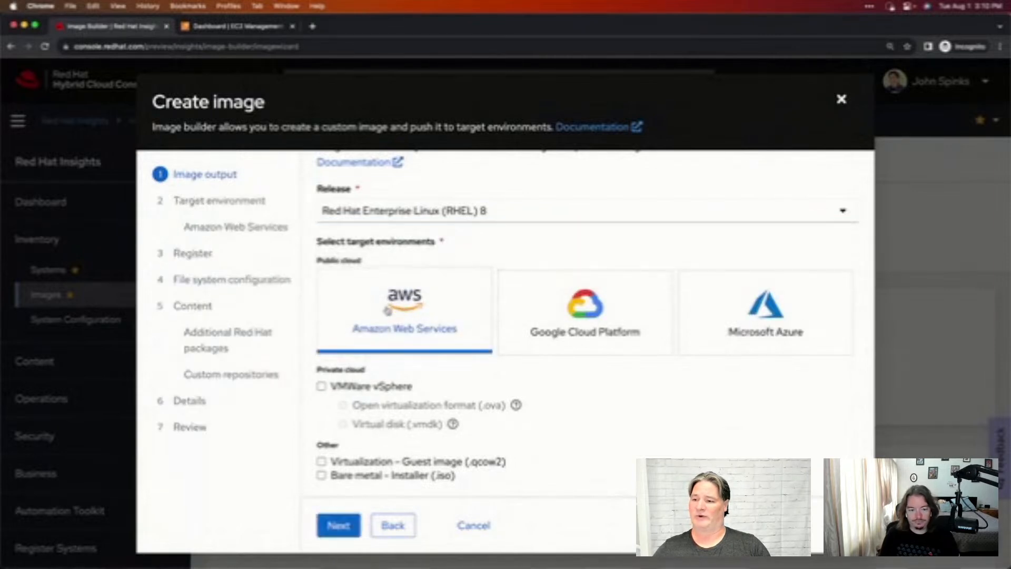
# Step: Set the AWS target environment to use the account configured in Sources with source RH_AWS, and continue to registration
pyautogui.click(340, 529)
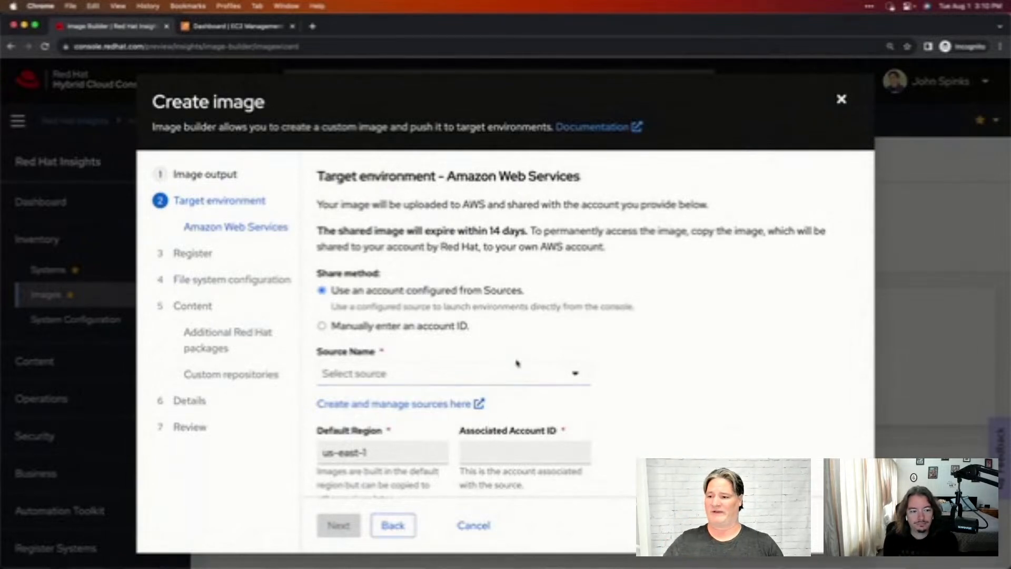
pyautogui.click(509, 375)
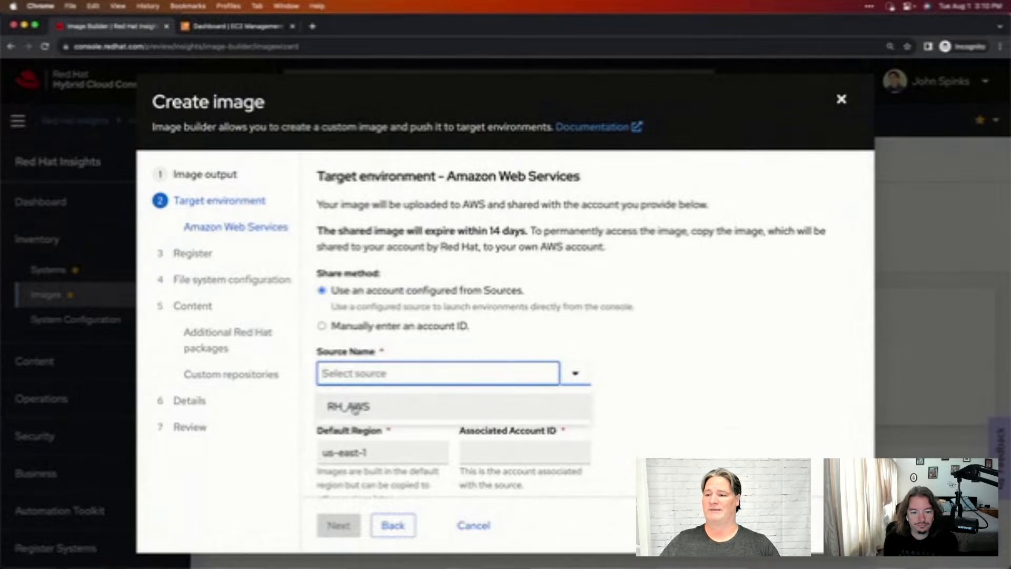
pyautogui.click(631, 380)
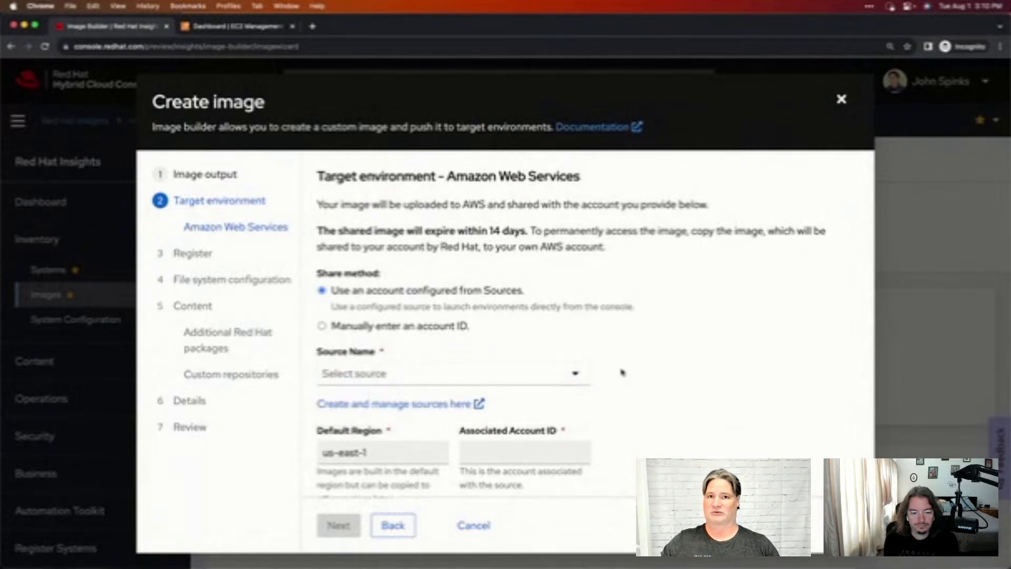
pyautogui.click(515, 376)
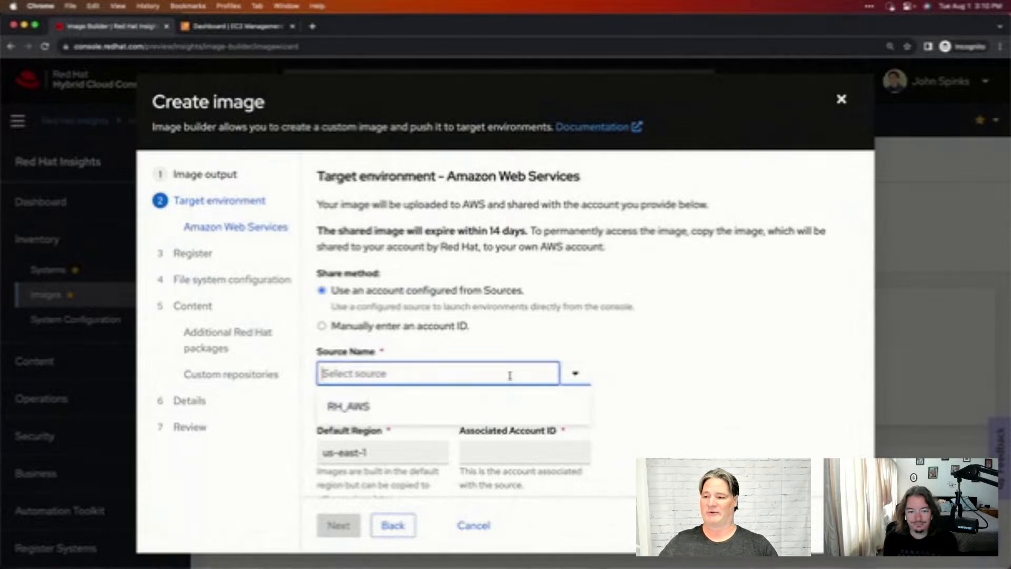
pyautogui.click(369, 409)
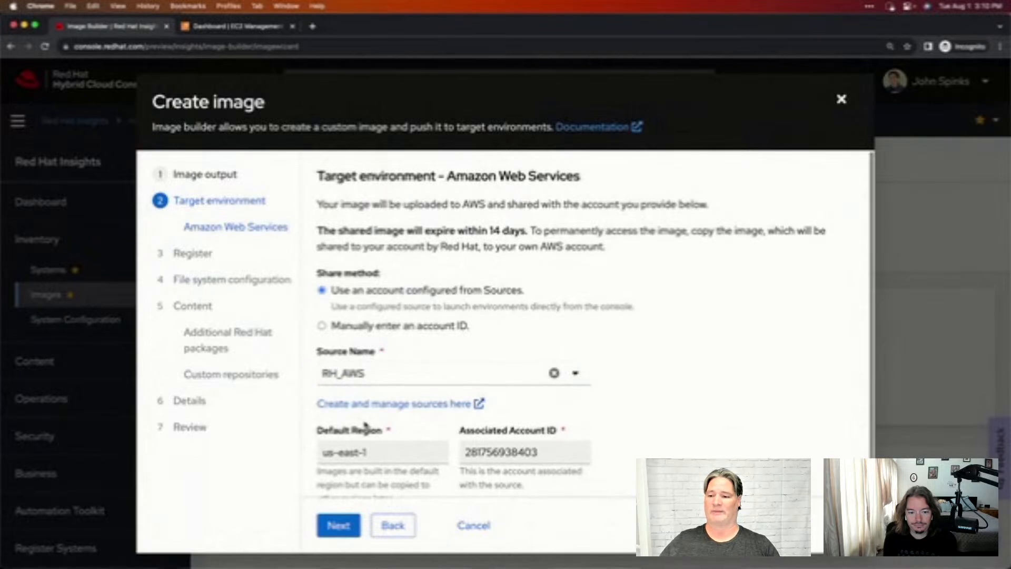
pyautogui.scroll(-1, 366, 425)
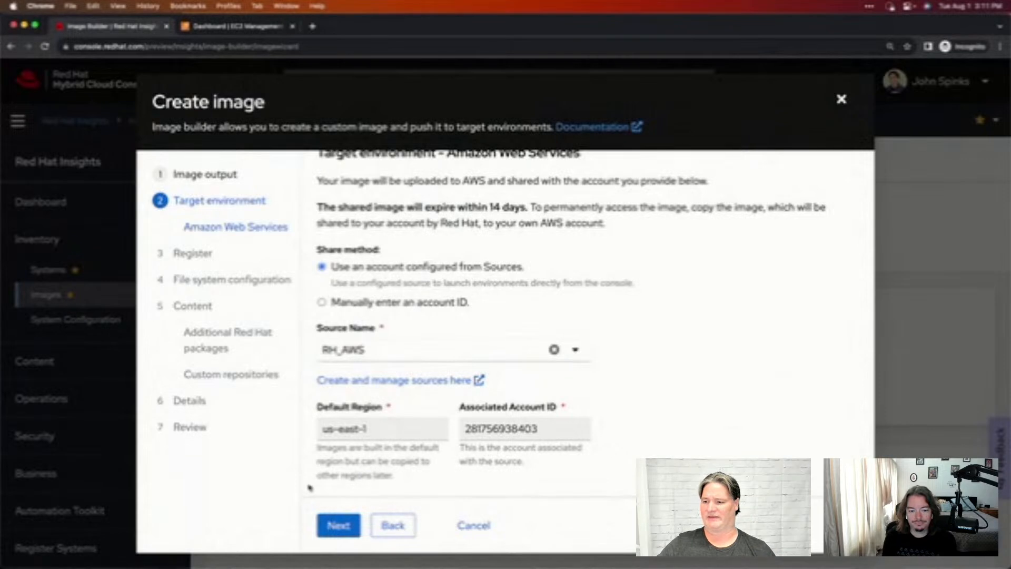
pyautogui.click(338, 525)
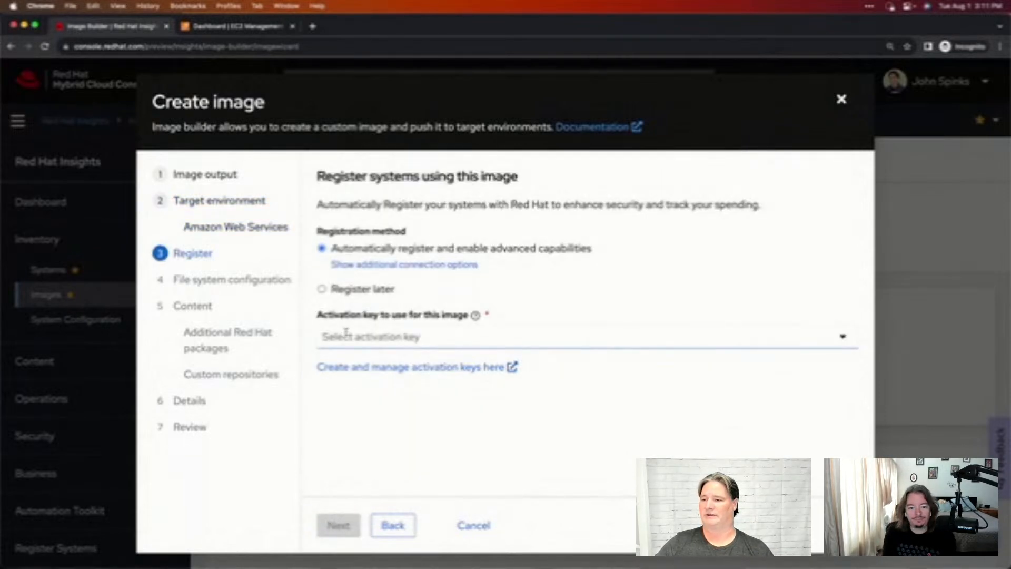
# Step: Choose AK_mini as the image's activation key, review the key's details and continue to the file system configuration
pyautogui.click(451, 343)
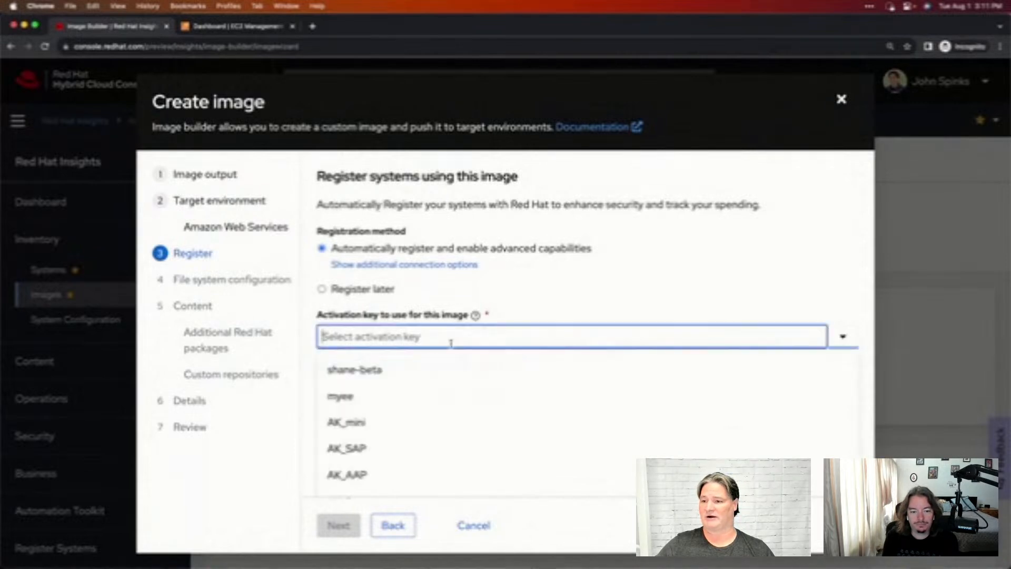
pyautogui.click(377, 426)
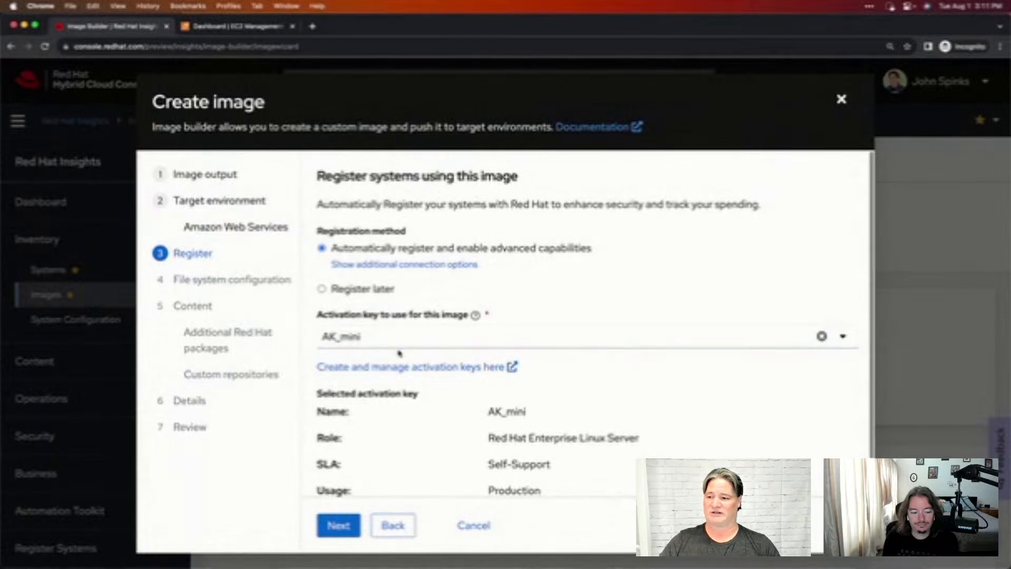
pyautogui.scroll(-1, 403, 352)
pyautogui.scroll(-1, 384, 416)
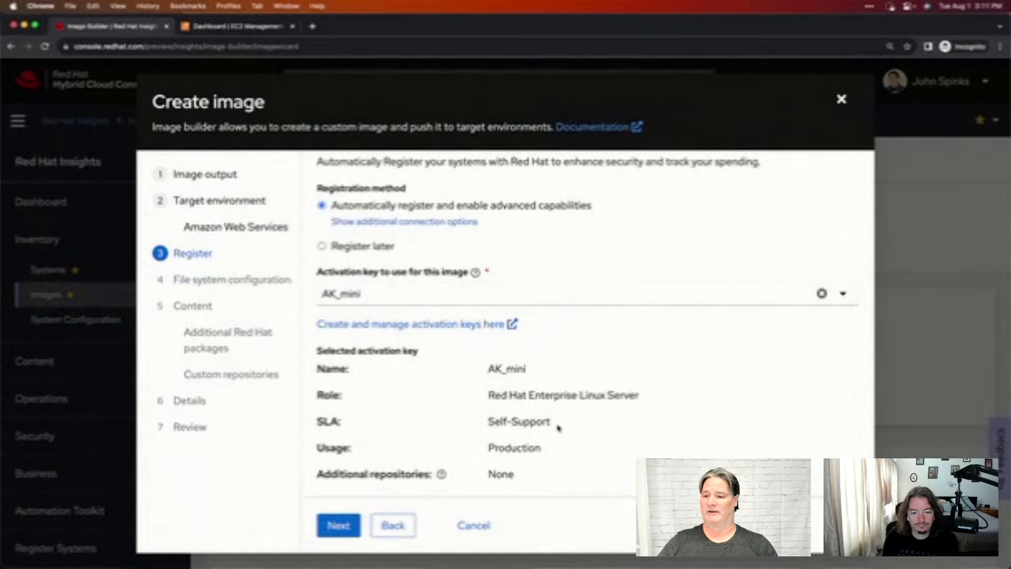
pyautogui.moveTo(558, 428); pyautogui.dragTo(482, 430)
pyautogui.moveTo(553, 455); pyautogui.dragTo(483, 454)
pyautogui.click(481, 464)
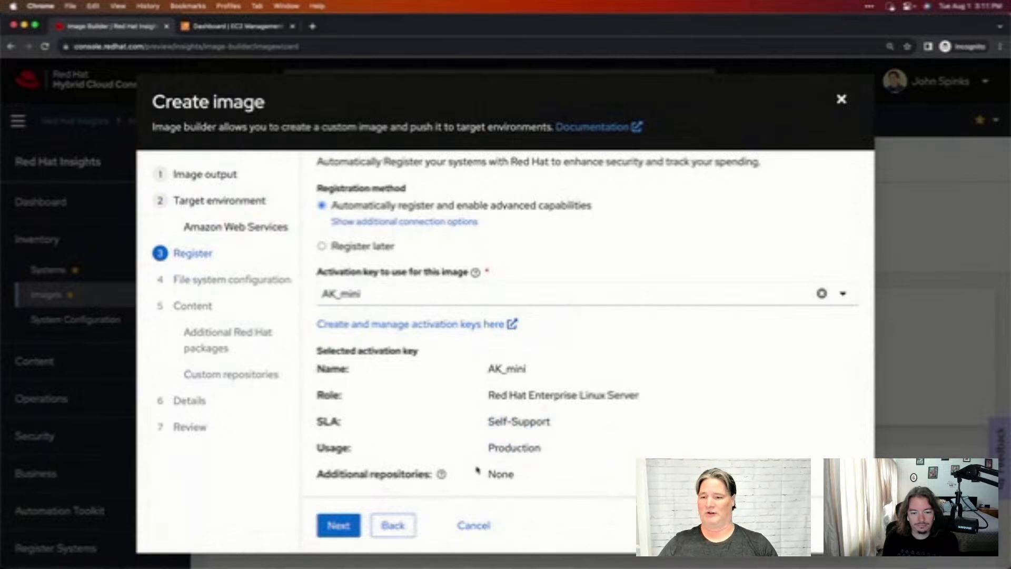
pyautogui.click(340, 526)
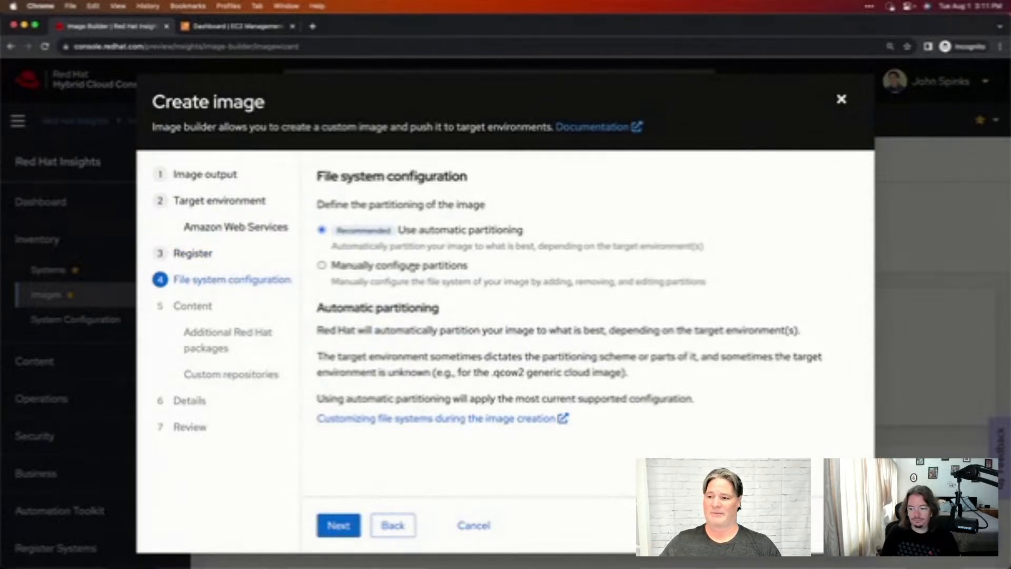
# Step: Try manual partitioning with an added /opt partition of 100 GiB minimum size, and switch back to automatic partitioning
pyautogui.click(412, 267)
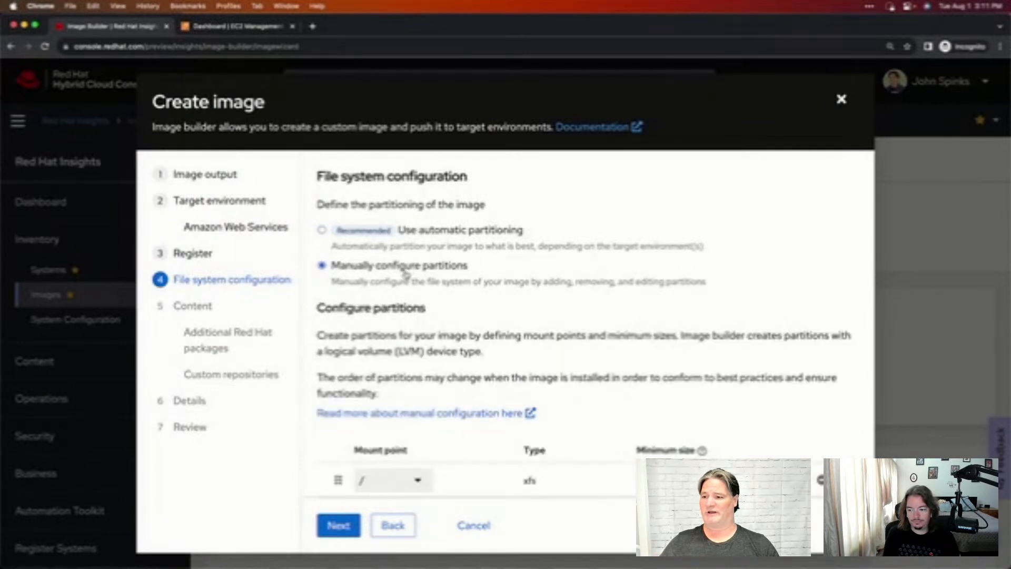
pyautogui.scroll(-2, 355, 340)
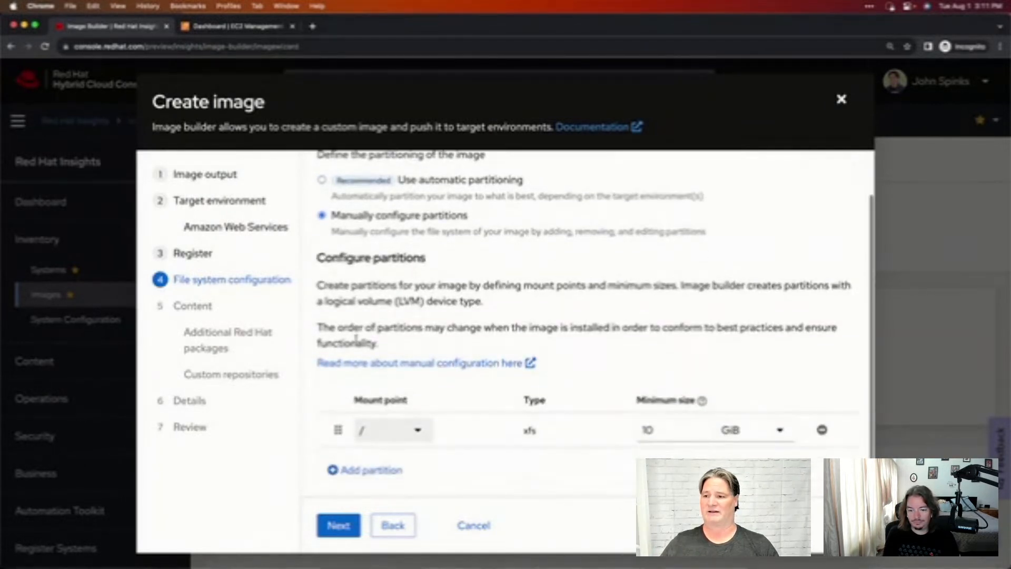
pyautogui.click(356, 471)
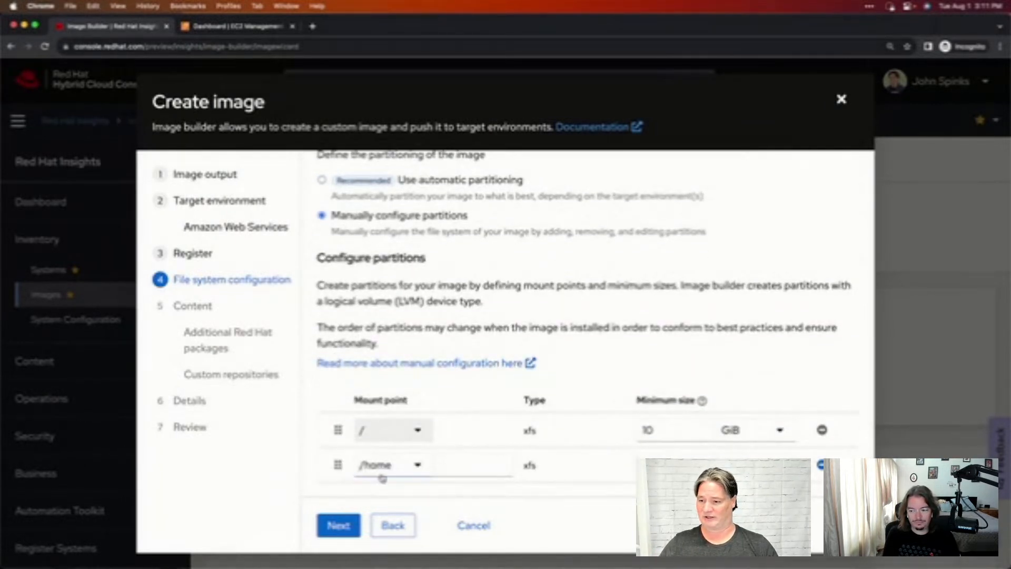
pyautogui.click(419, 466)
pyautogui.scroll(-3, 425, 469)
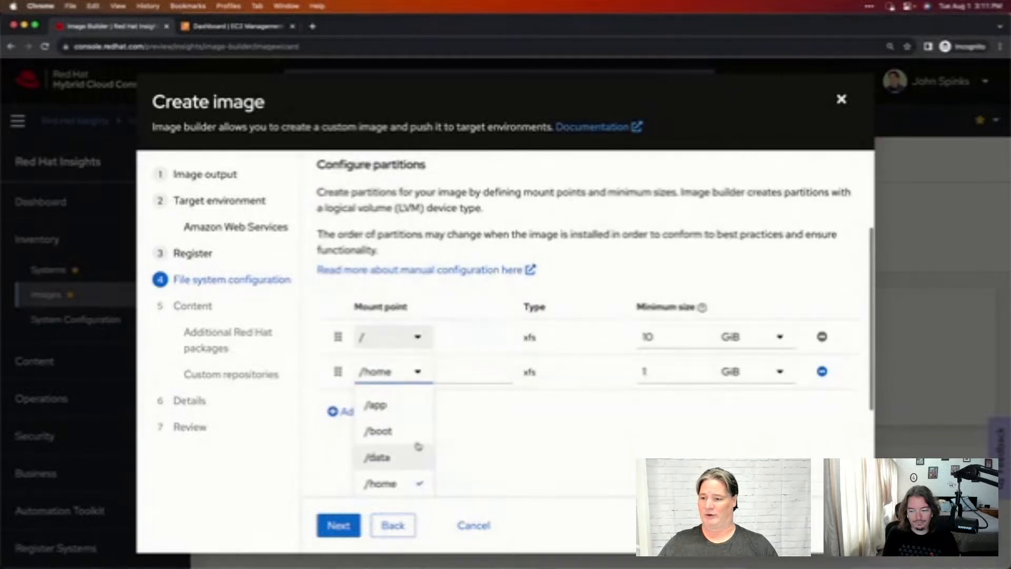
pyautogui.scroll(-1, 387, 456)
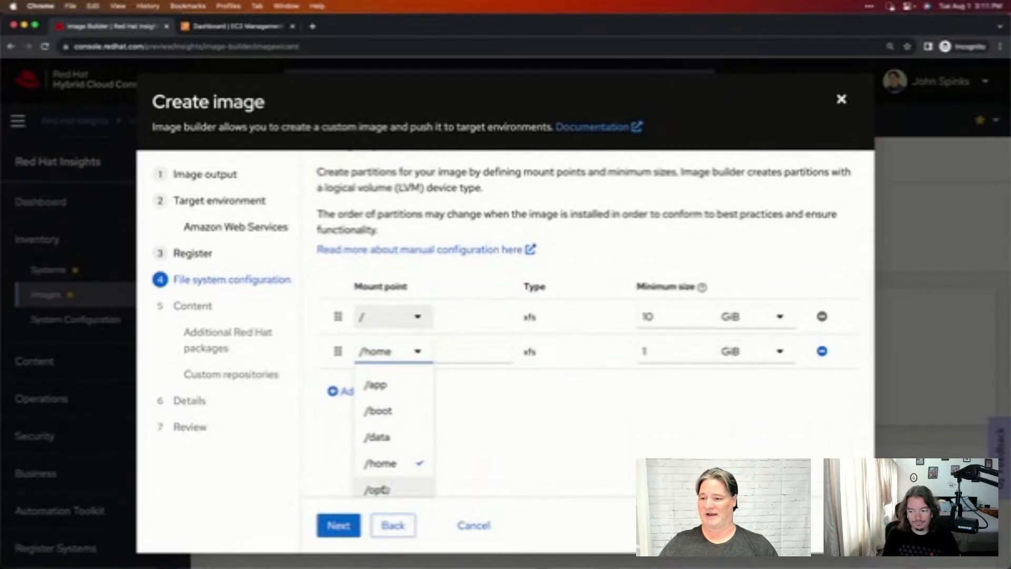
pyautogui.click(377, 490)
pyautogui.click(678, 428)
pyautogui.write('00')
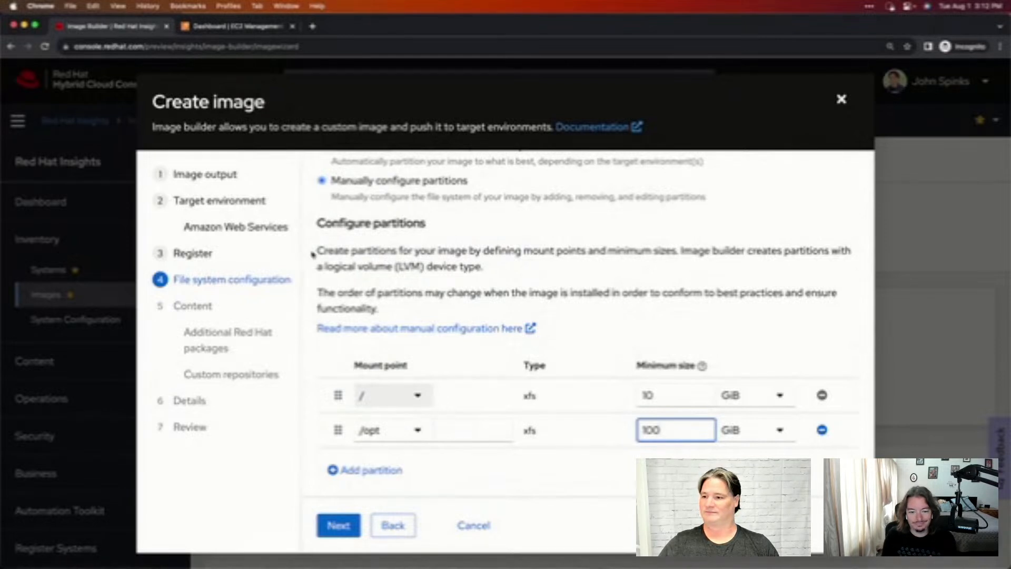
pyautogui.scroll(2, 333, 243)
pyautogui.click(323, 232)
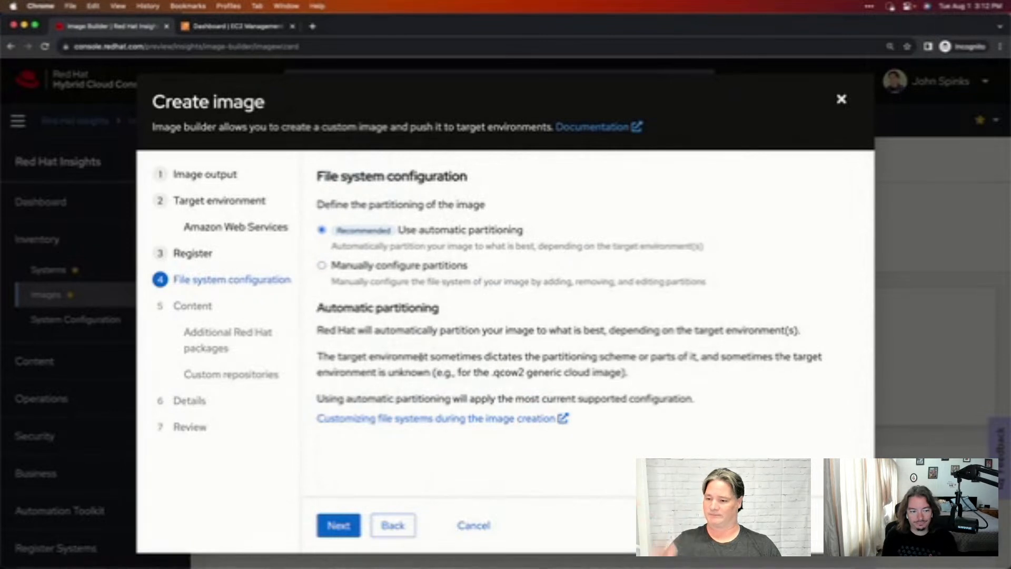
# Step: Continue to the additional Red Hat packages, search for scap-security and add scap-security-guide to the image
pyautogui.click(339, 526)
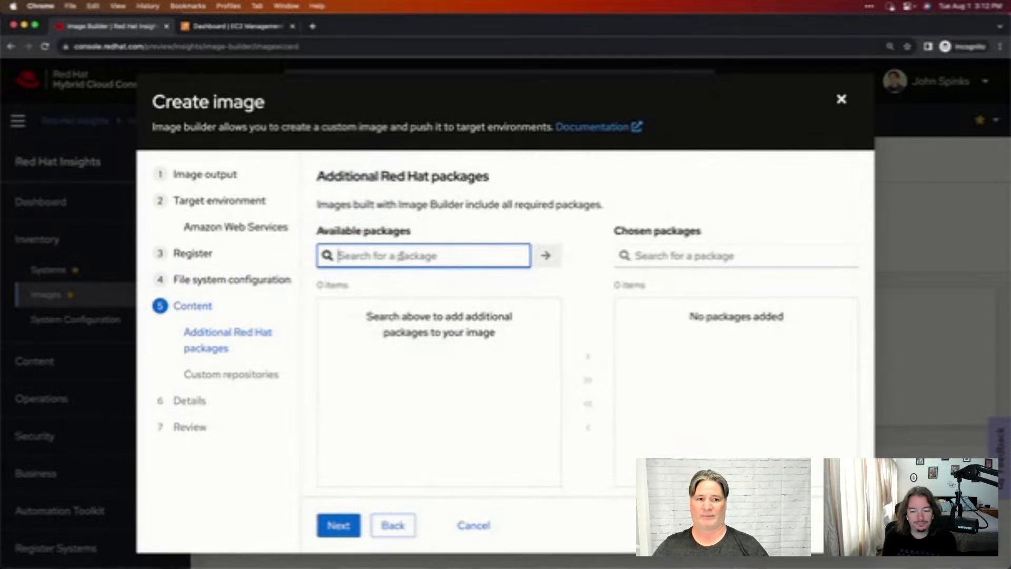
pyautogui.write('scap-security')
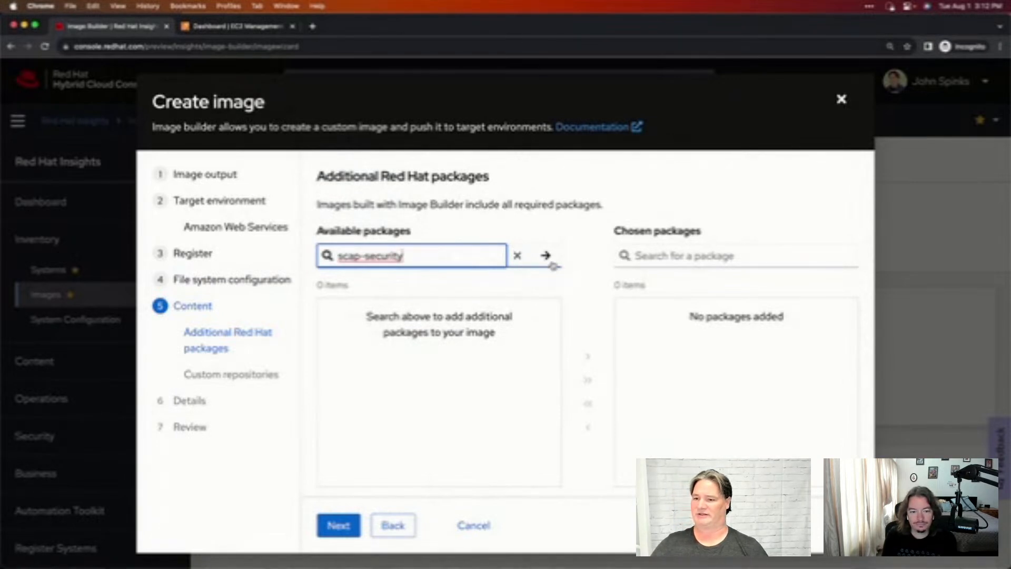
pyautogui.click(545, 256)
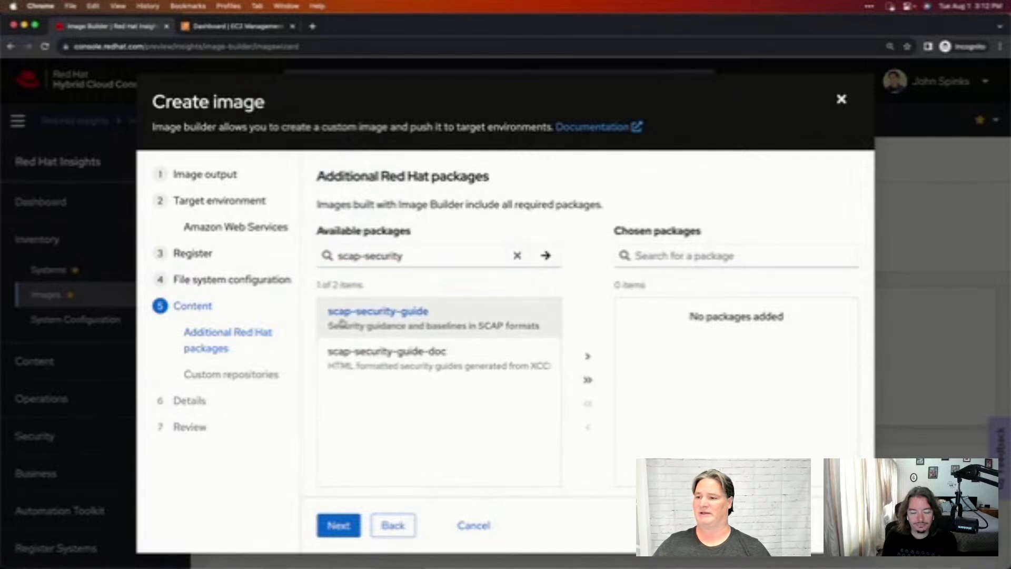
pyautogui.click(588, 357)
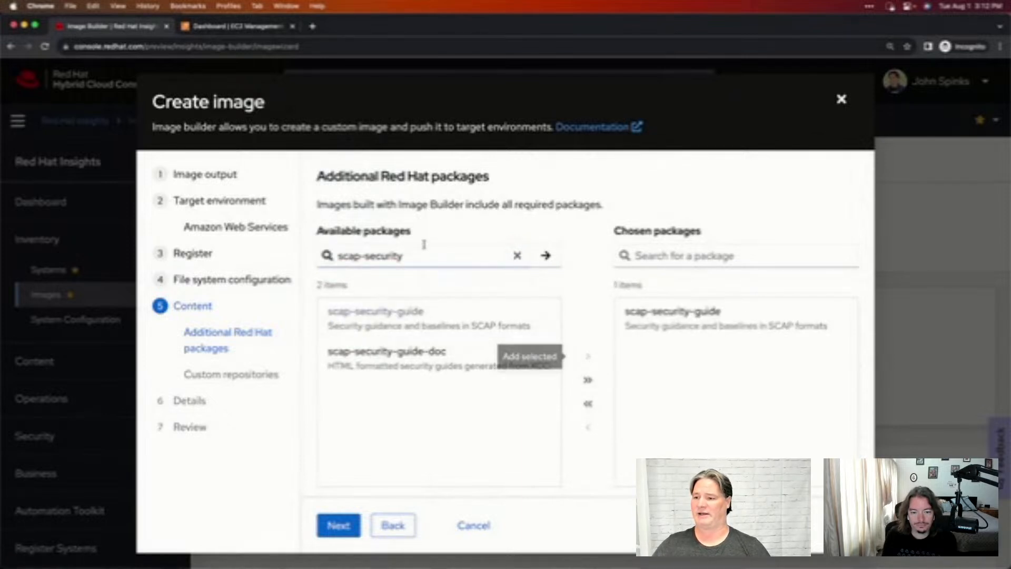
# Step: Search the available packages for openscap and add the openscap package to the image
pyautogui.tripleClick(425, 256)
pyautogui.write('openscap')
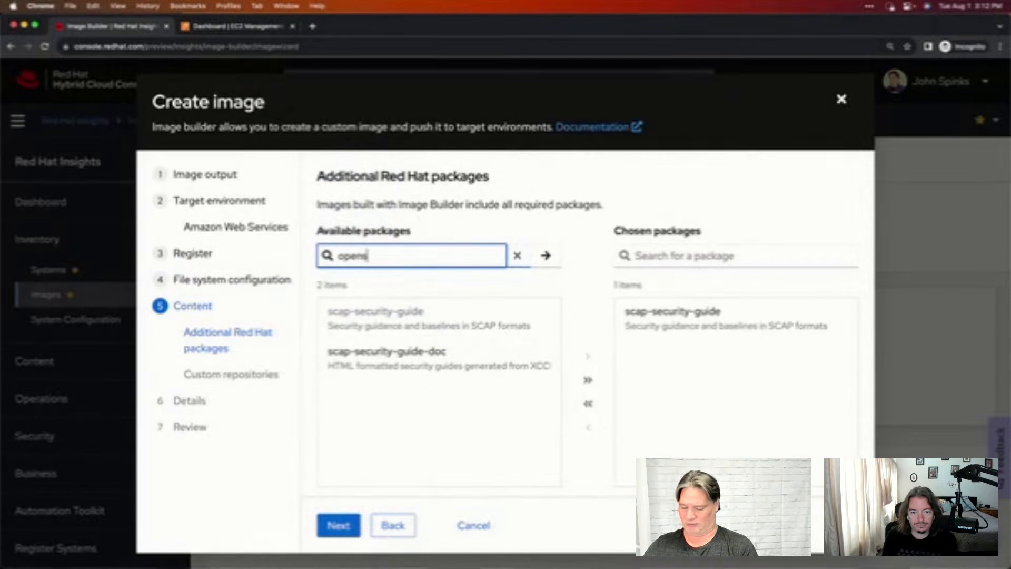
pyautogui.click(384, 323)
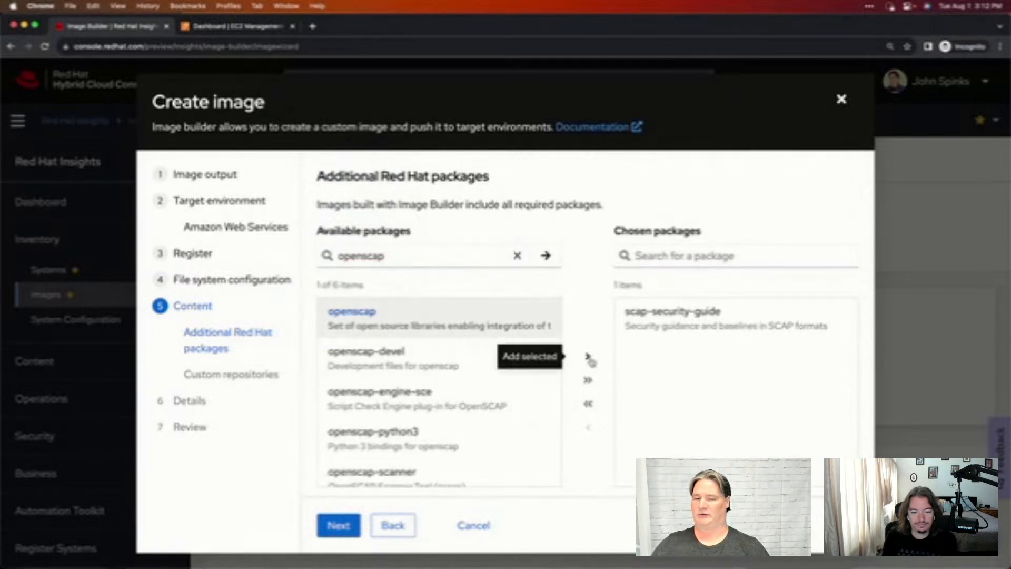
pyautogui.click(588, 357)
# Step: Search the available packages for yara and add the yara package to the image
pyautogui.doubleClick(390, 256)
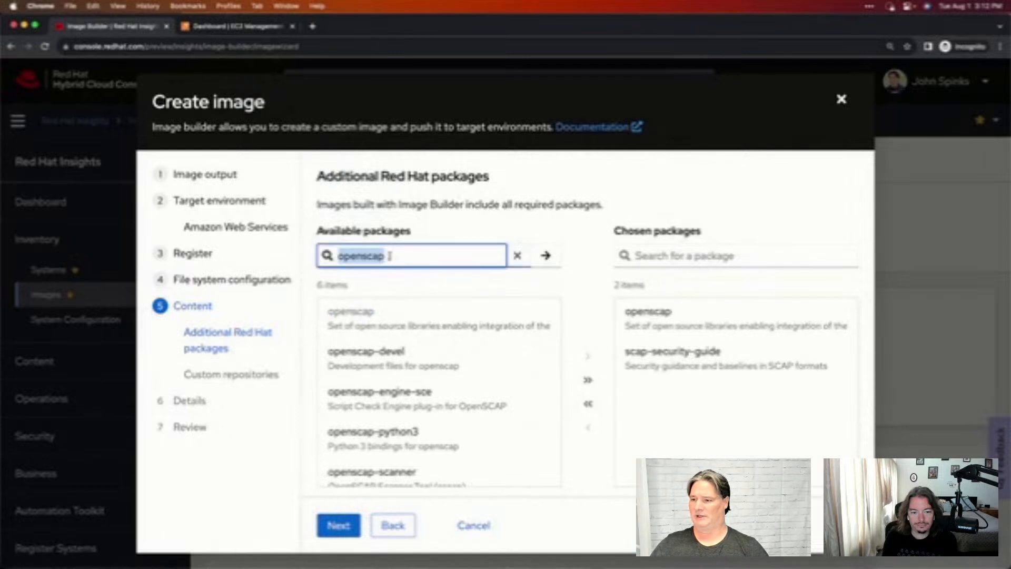
pyautogui.write('yara')
pyautogui.click(546, 255)
pyautogui.click(375, 319)
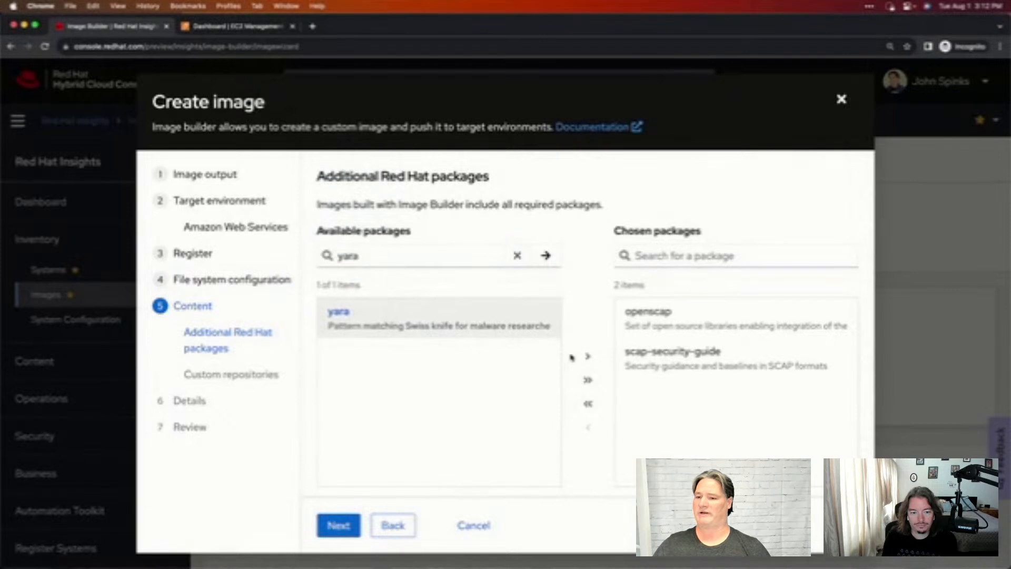
pyautogui.click(587, 356)
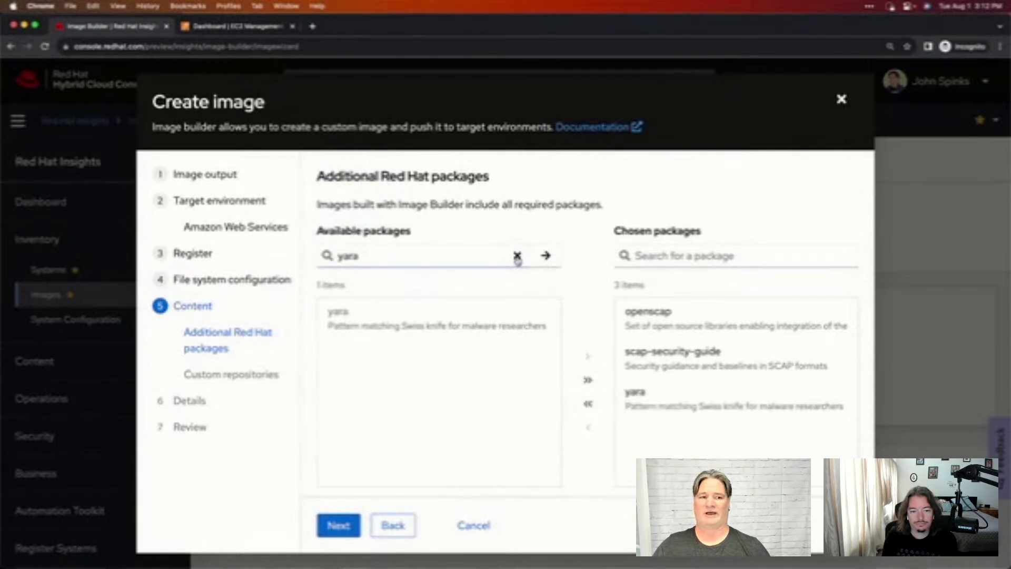
# Step: Search the available packages for rhc and add both rhc and rhc-worker-playbook to the image
pyautogui.click(517, 257)
pyautogui.write('rhc')
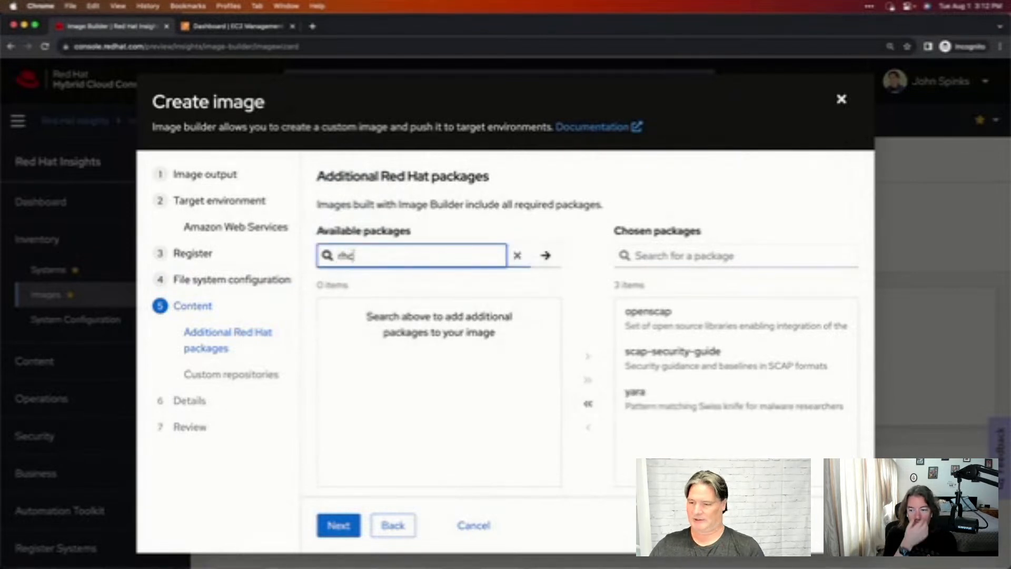
pyautogui.click(555, 259)
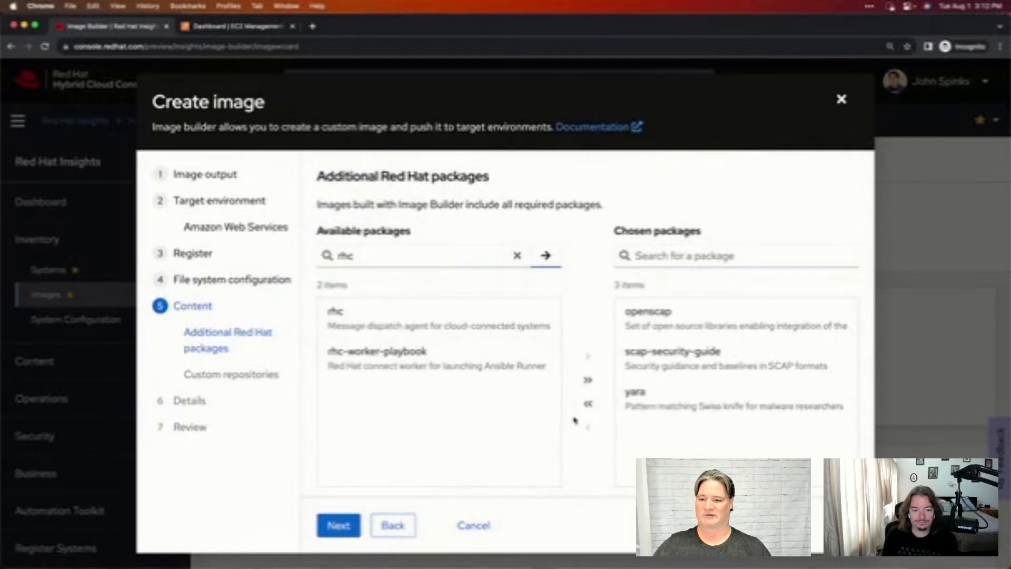
pyautogui.click(588, 380)
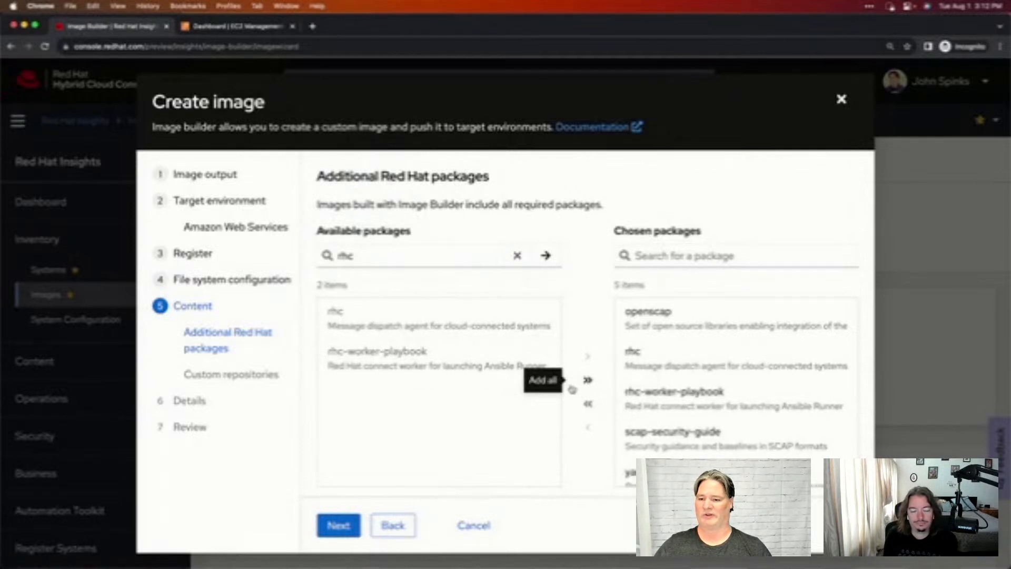
# Step: Search the available packages for postgres, add postgresql-server to the image and clear the search
pyautogui.click(516, 256)
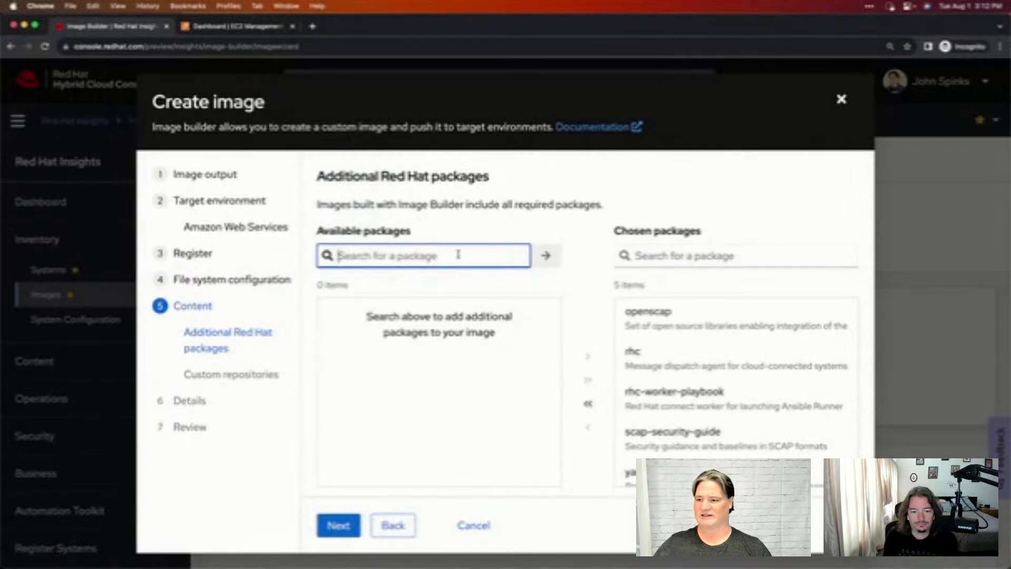
pyautogui.write('postgres')
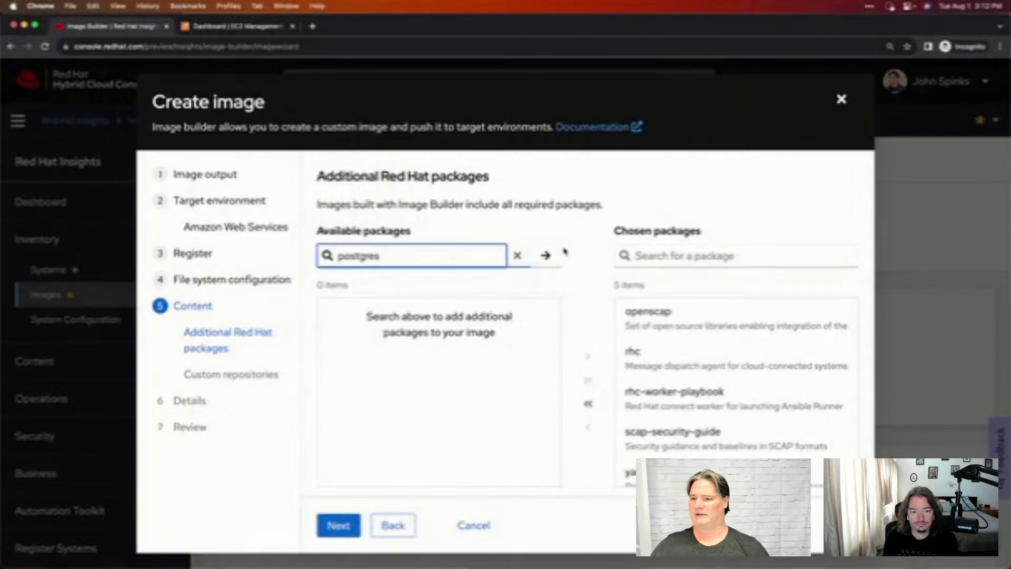
pyautogui.click(547, 258)
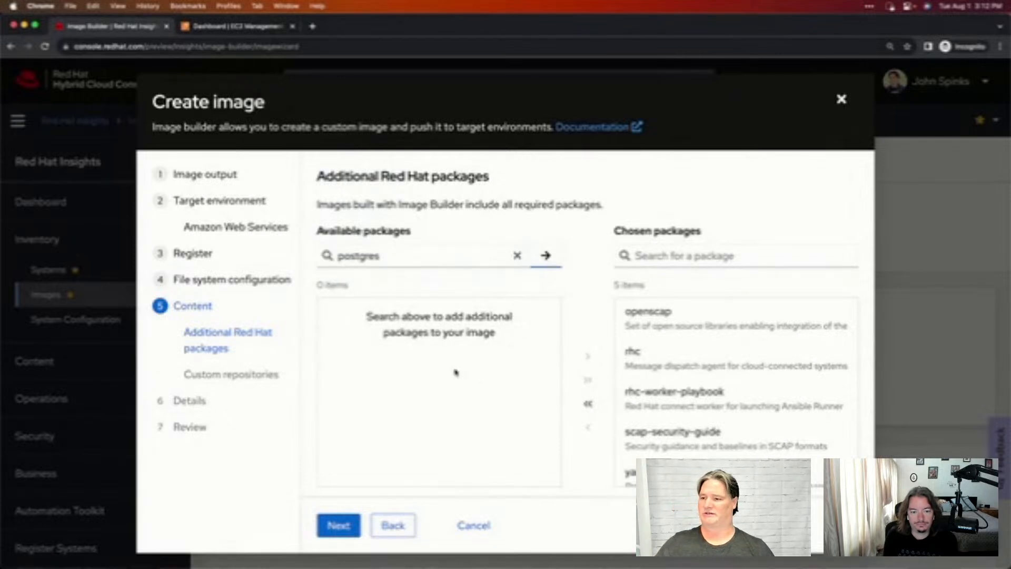
pyautogui.scroll(-3, 464, 402)
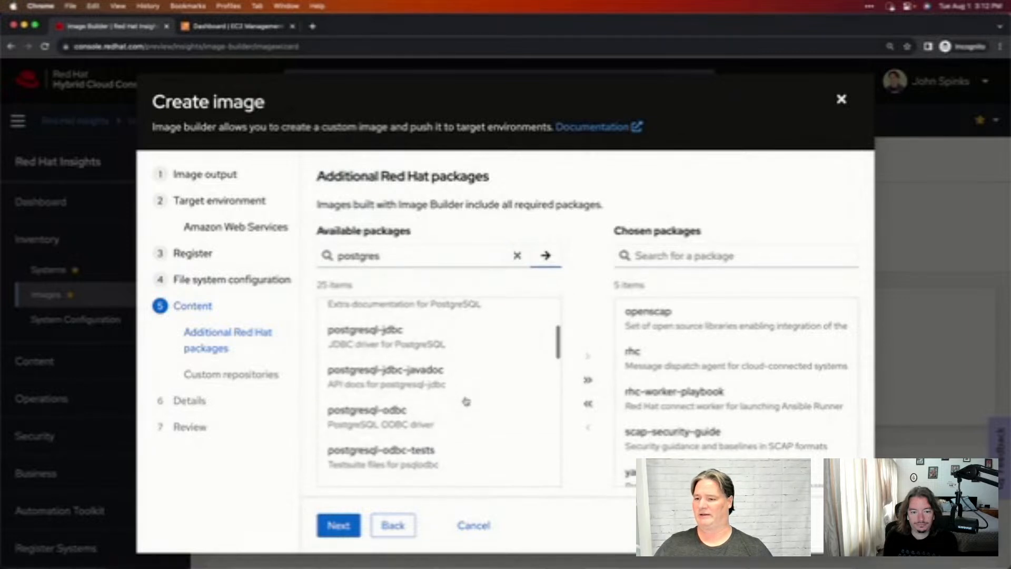
pyautogui.scroll(-5, 466, 401)
pyautogui.scroll(-2, 466, 403)
pyautogui.click(422, 349)
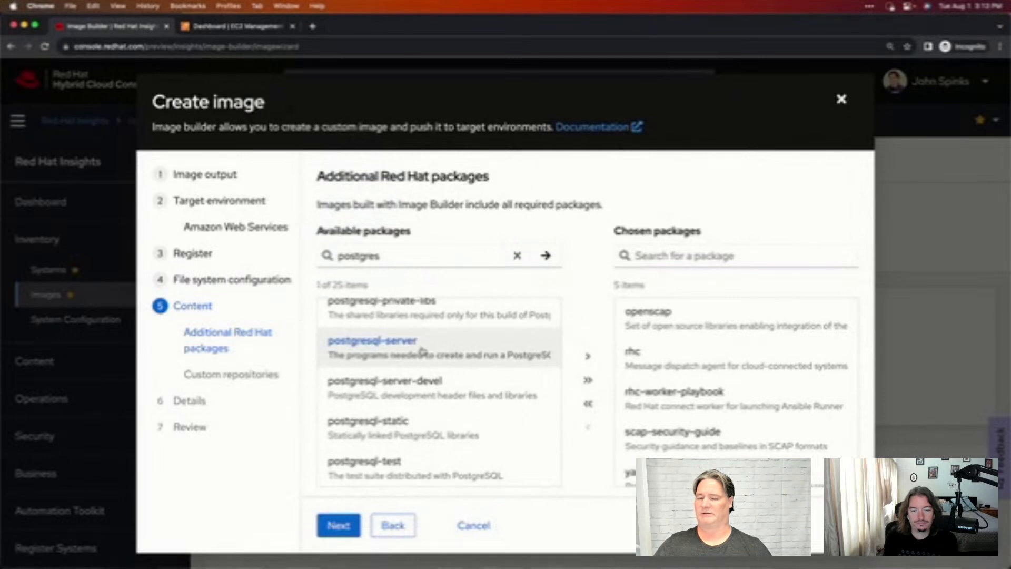
pyautogui.click(422, 349)
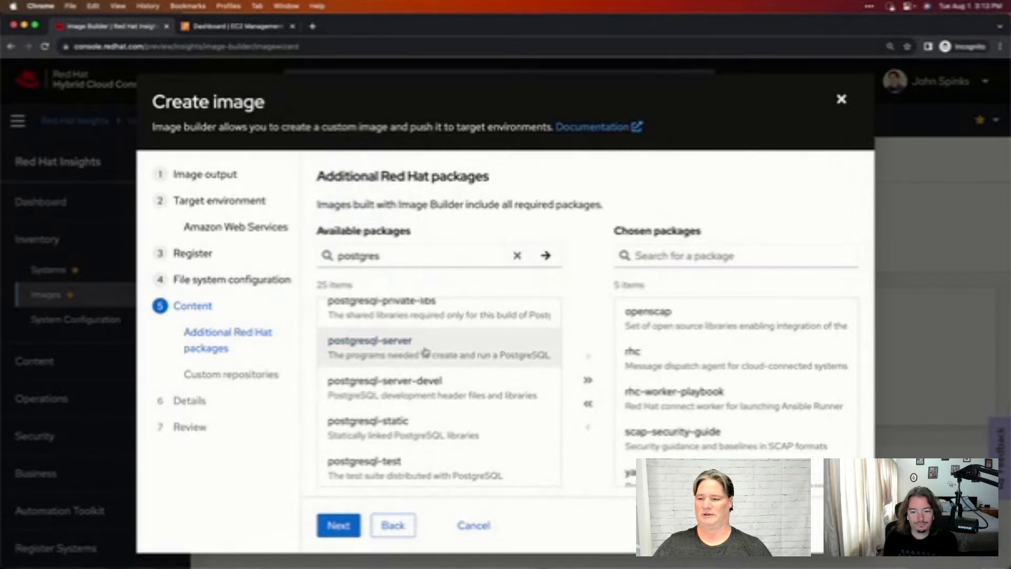
pyautogui.click(588, 356)
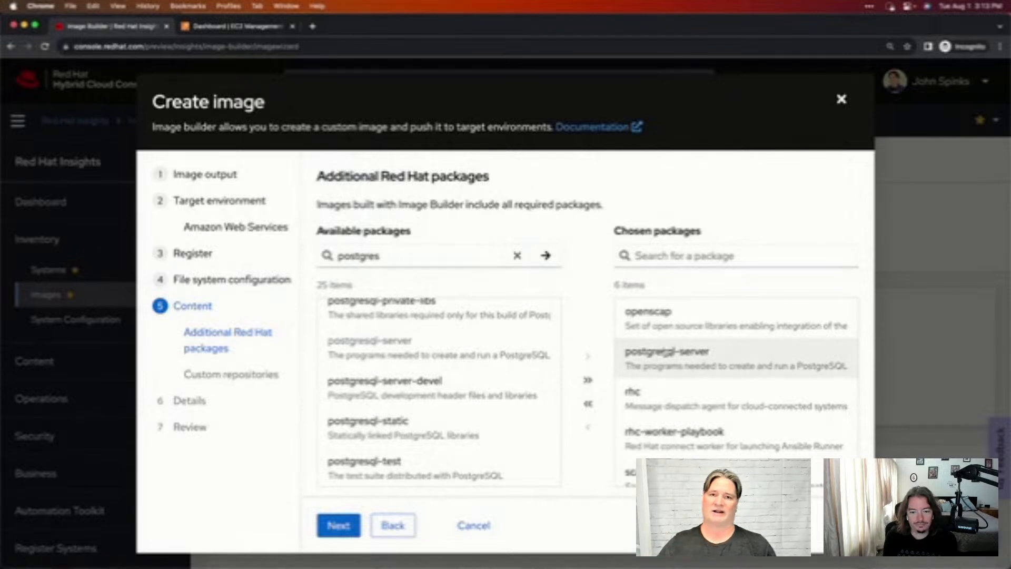
pyautogui.click(517, 255)
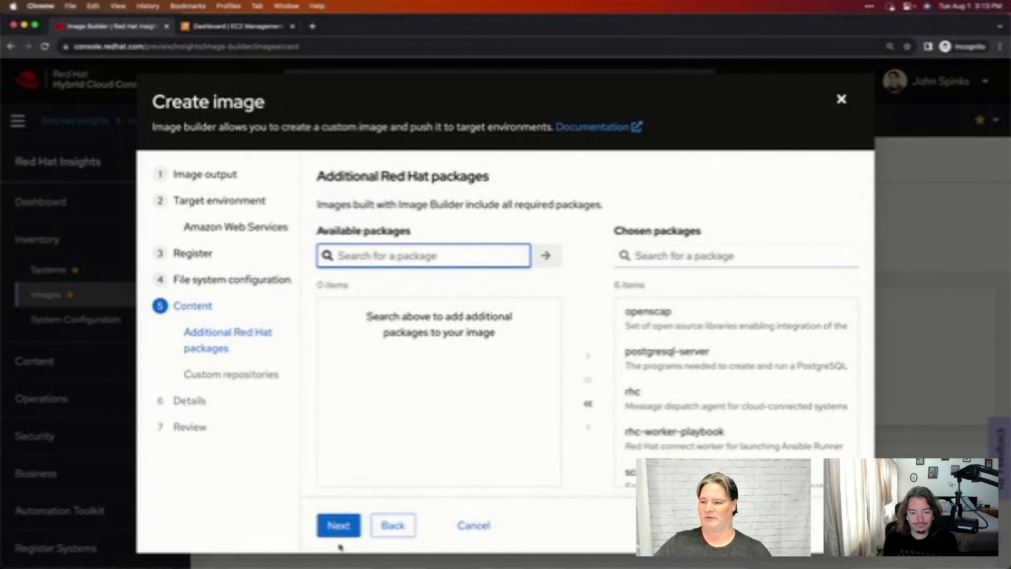
# Step: Continue without adding custom repositories, name the image minseries-rhel8 and proceed to the review
pyautogui.click(344, 527)
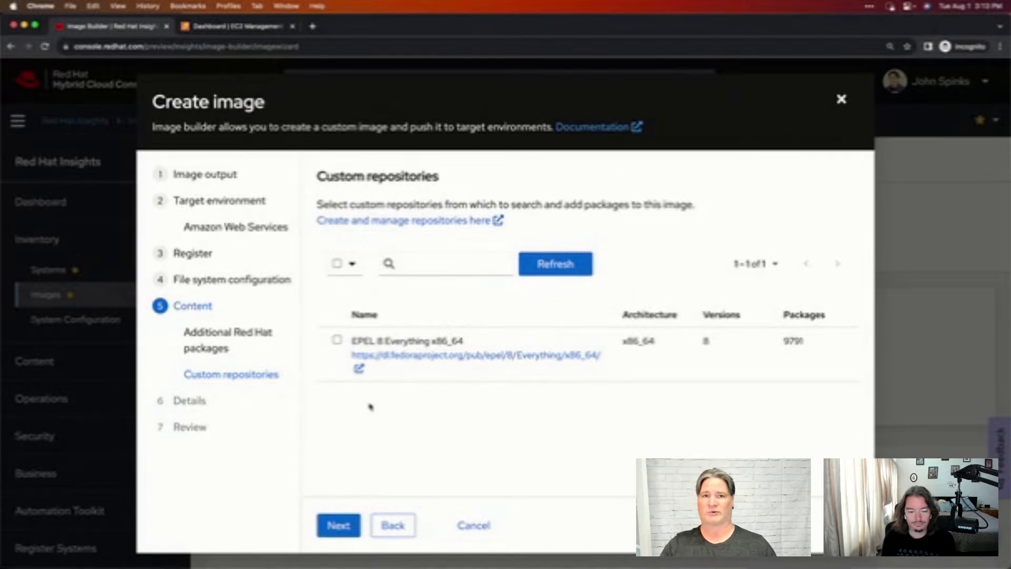
pyautogui.click(337, 532)
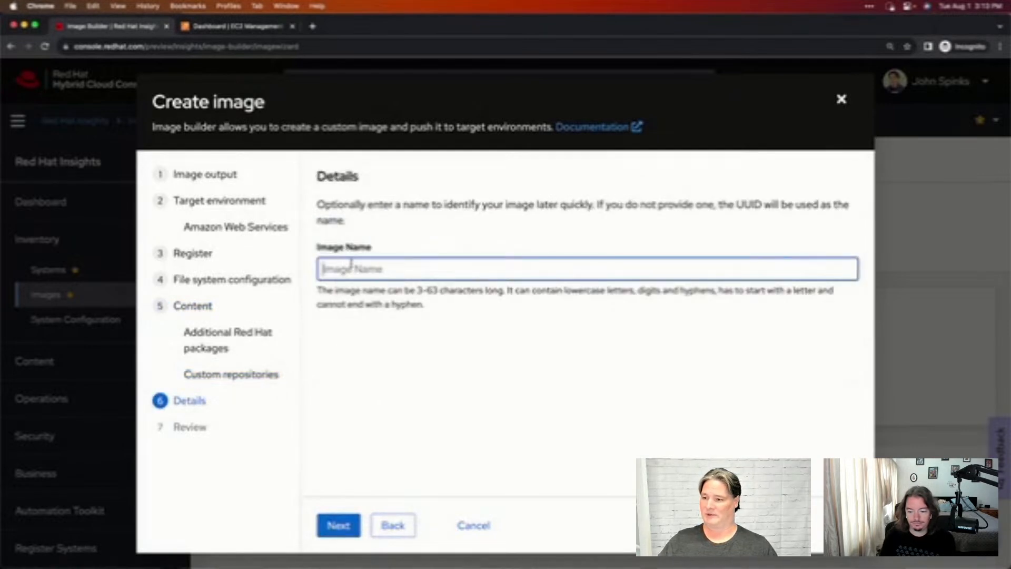
pyautogui.write('rh')
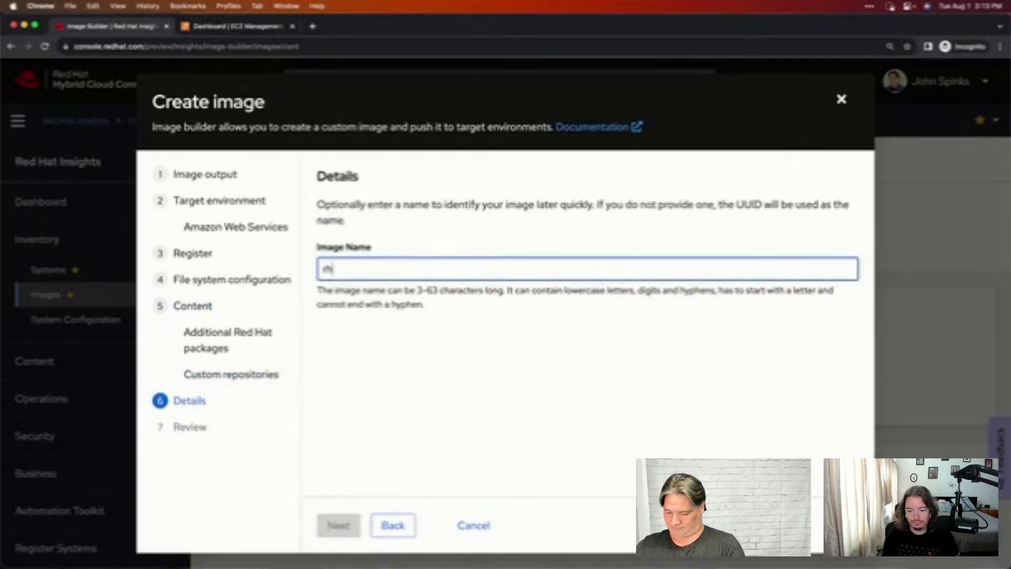
pyautogui.press('BackSpace')
pyautogui.press('BackSpace')
pyautogui.write('min')
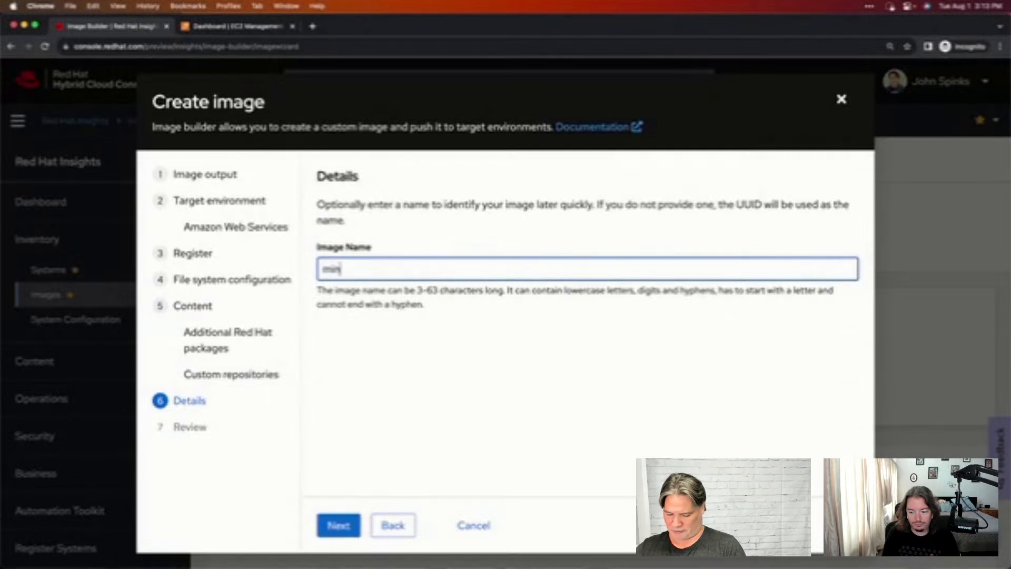
pyautogui.write('iseries-RHEL8')
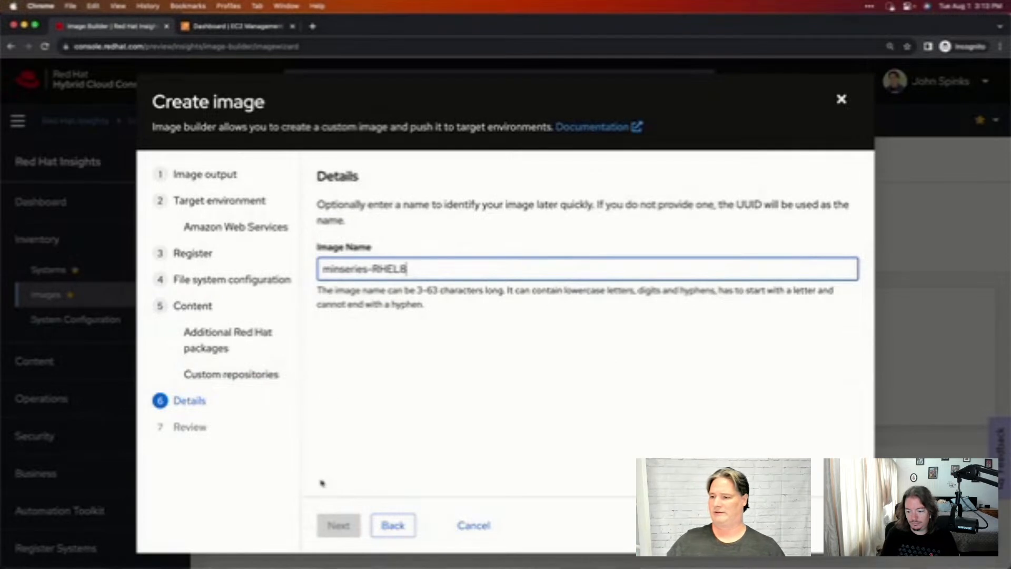
pyautogui.doubleClick(378, 269)
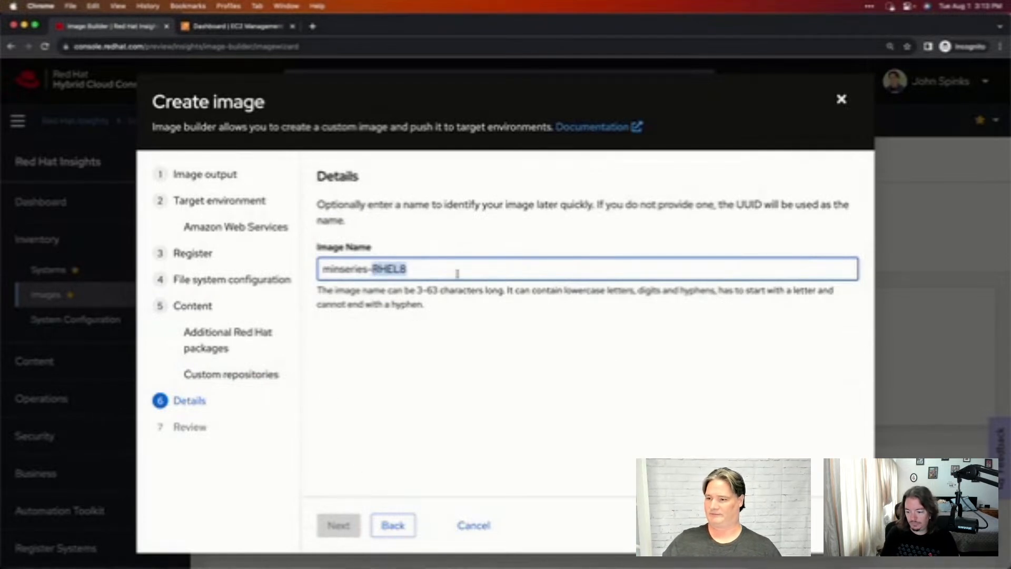
pyautogui.write('rhel8')
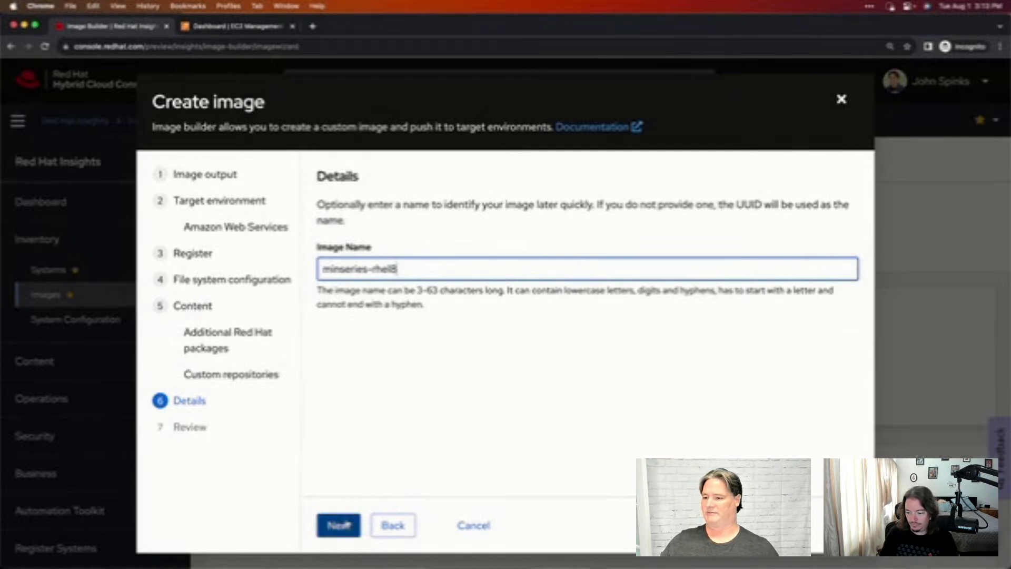
pyautogui.click(339, 527)
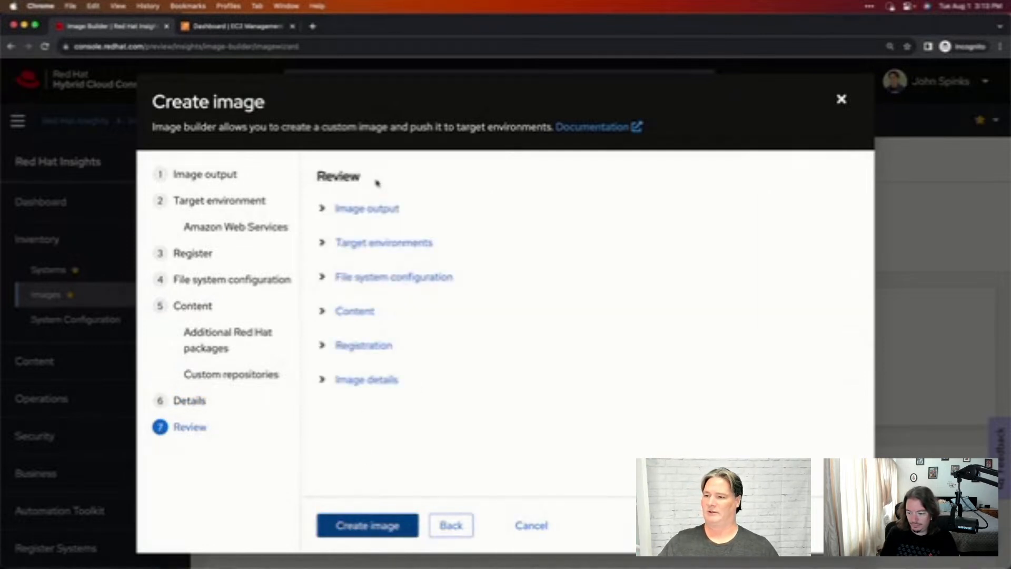
# Step: Review the image output and AWS target environment settings, including the hosted image's expiry notice and default region
pyautogui.click(339, 207)
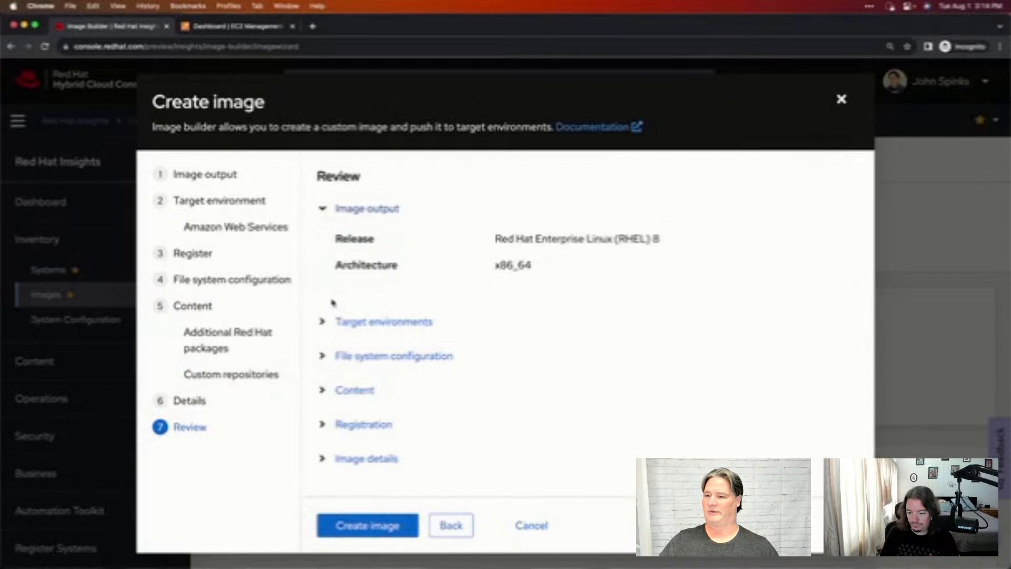
pyautogui.click(323, 323)
pyautogui.scroll(-3, 323, 364)
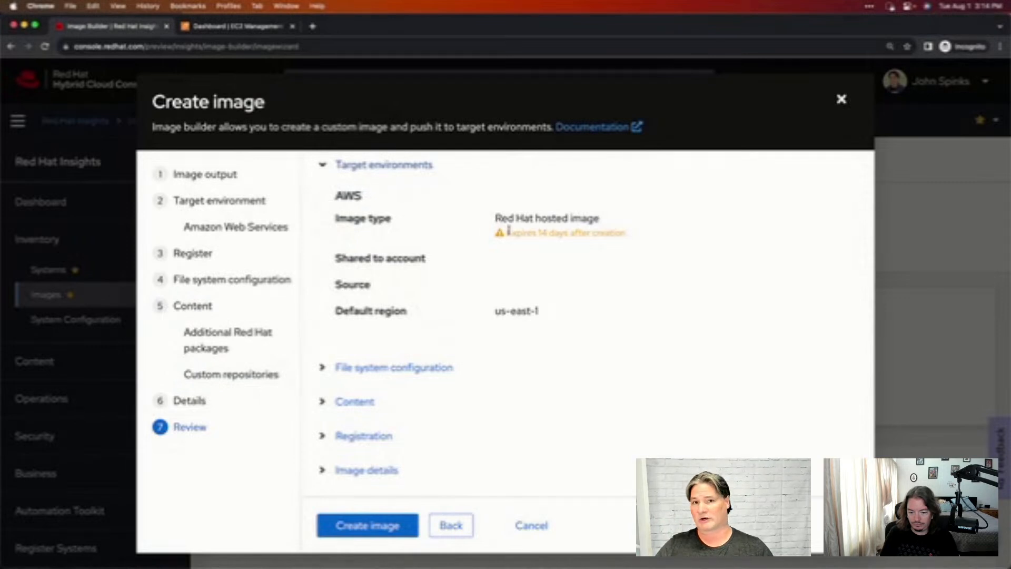
pyautogui.moveTo(639, 240); pyautogui.dragTo(471, 220)
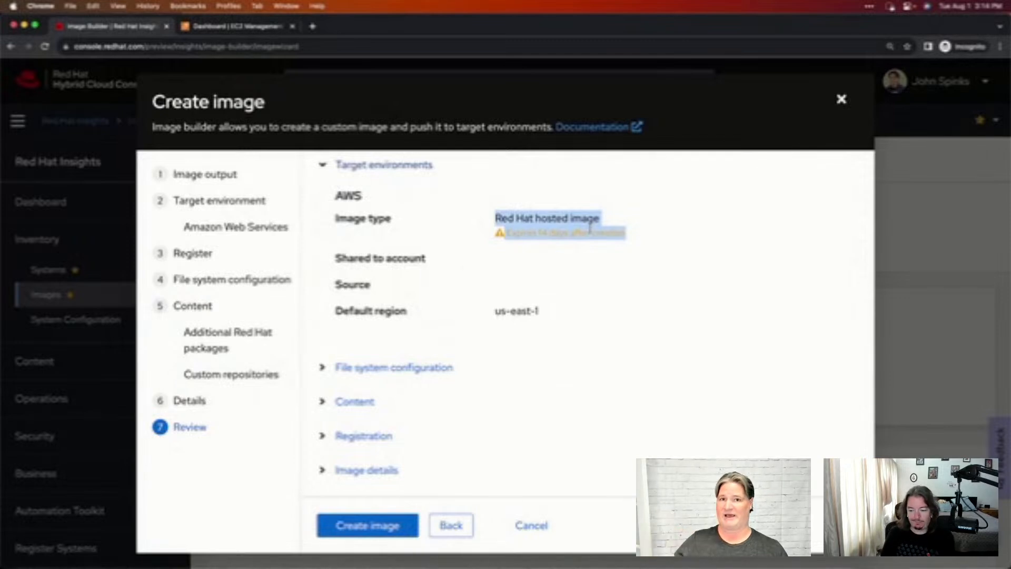
pyautogui.click(532, 232)
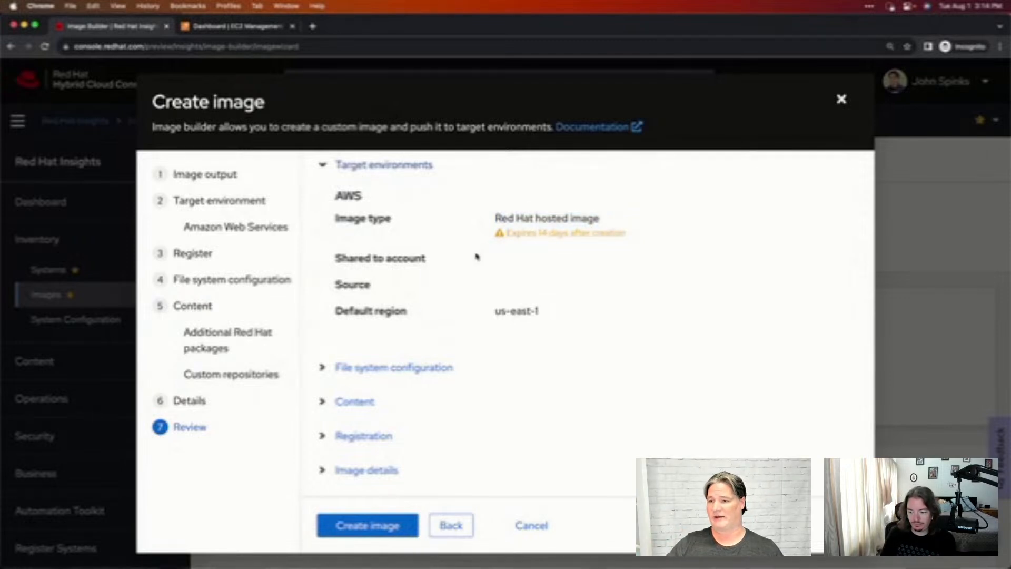
pyautogui.scroll(2, 499, 273)
pyautogui.scroll(1, 524, 279)
pyautogui.scroll(-2, 398, 359)
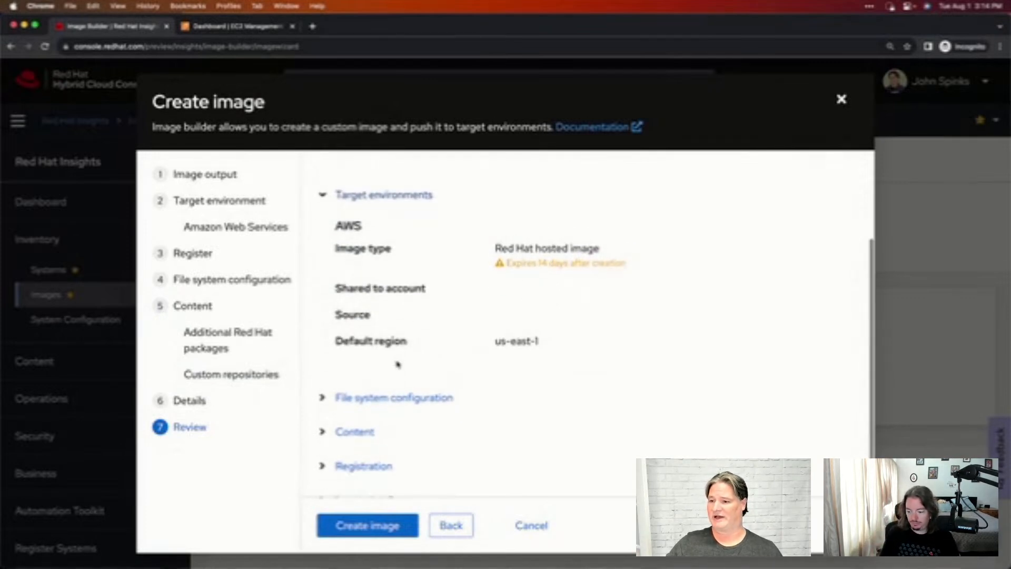
# Step: Check the file system configuration, content and registration summaries, and create the image
pyautogui.click(319, 399)
pyautogui.scroll(-3, 390, 406)
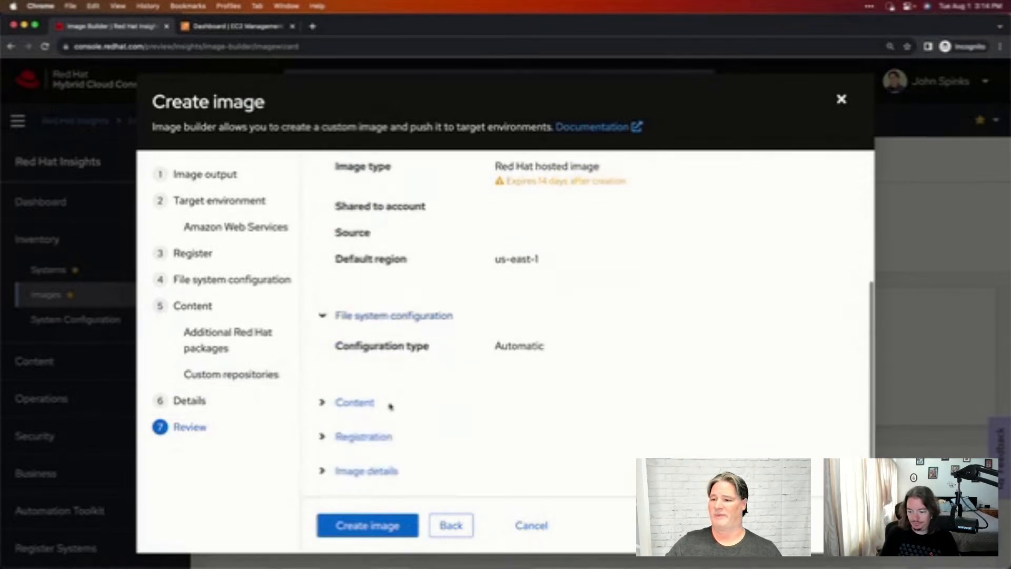
pyautogui.click(322, 402)
pyautogui.scroll(-3, 349, 416)
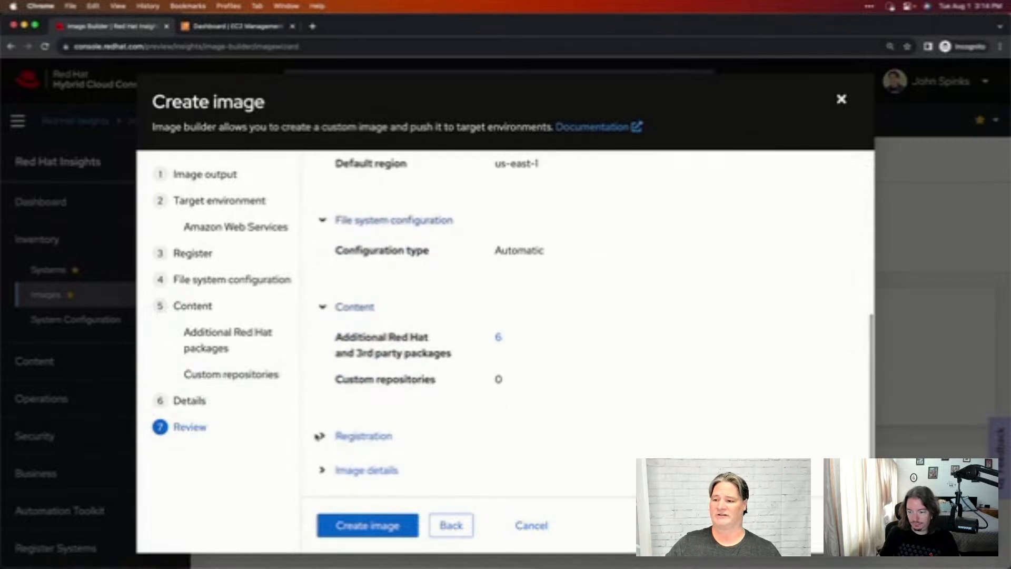
pyautogui.click(321, 436)
pyautogui.scroll(-6, 324, 441)
pyautogui.scroll(-1, 323, 441)
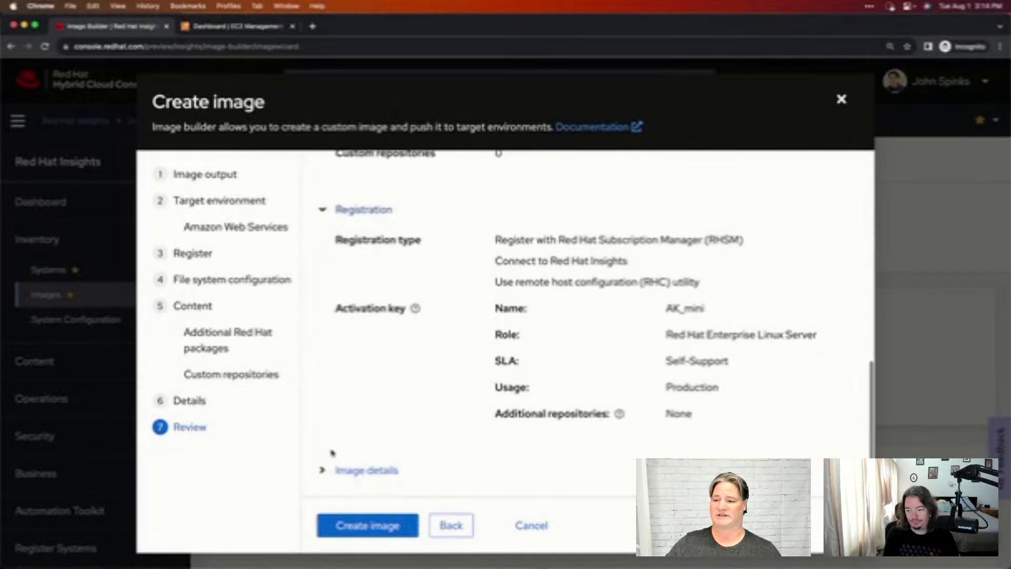
pyautogui.click(372, 526)
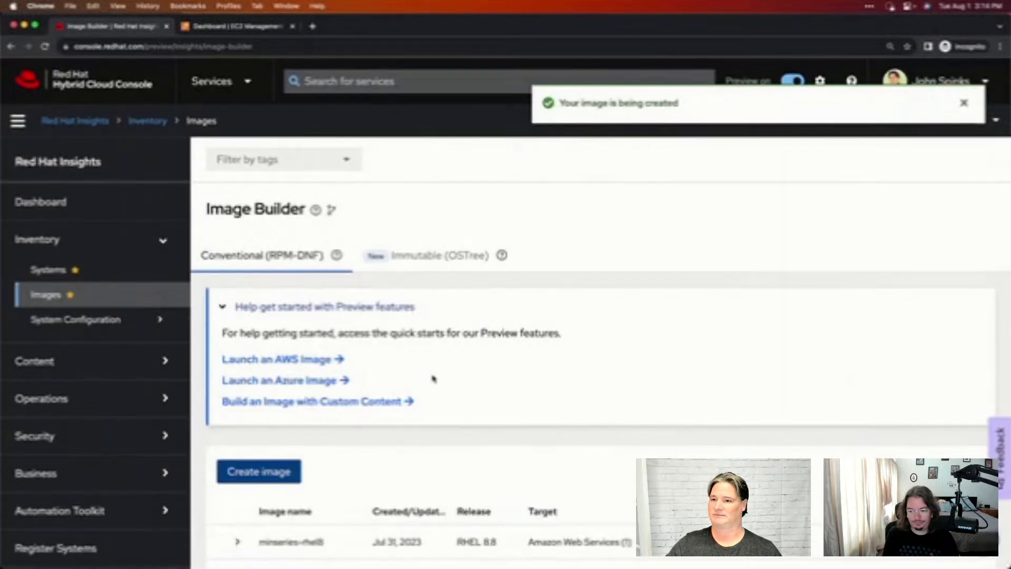
# Step: Expand the rhel8-2023-aug1 image in the image list and examine its build details and status
pyautogui.scroll(-3, 451, 380)
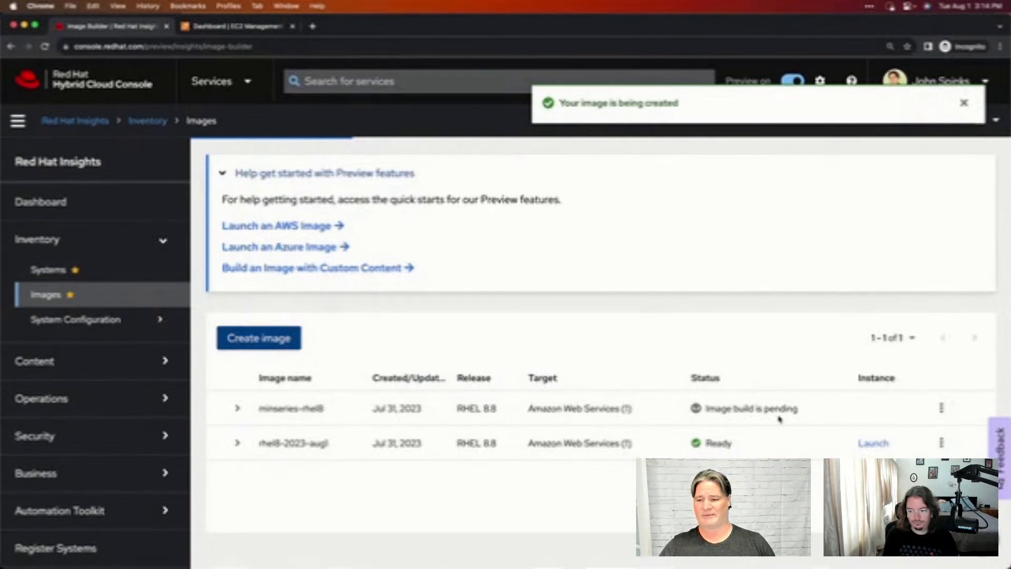
pyautogui.click(238, 443)
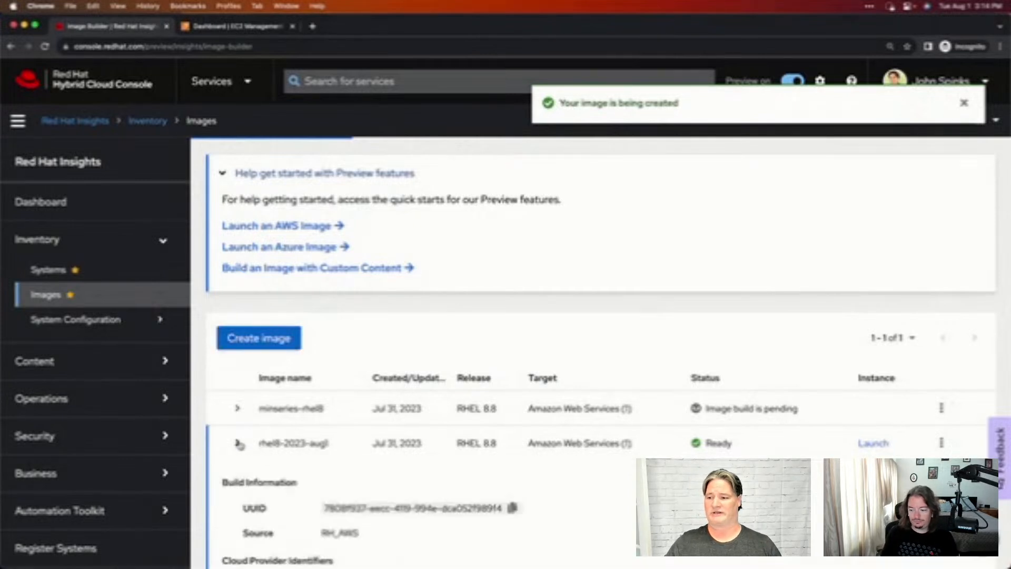
pyautogui.scroll(-2, 301, 451)
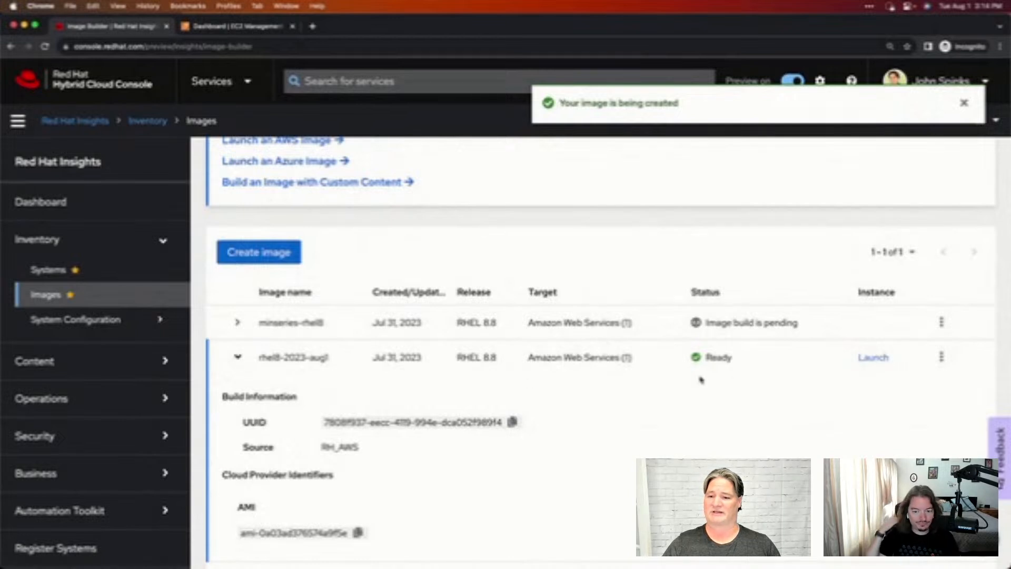
pyautogui.doubleClick(719, 358)
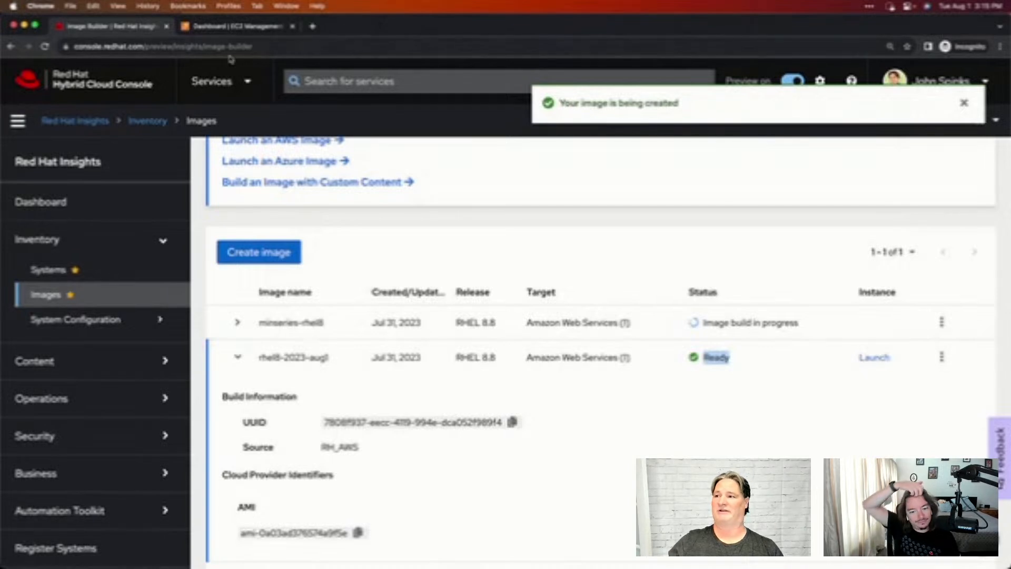
# Step: Switch to the AWS EC2 console to list the running instances, and return to Image Builder
pyautogui.click(222, 31)
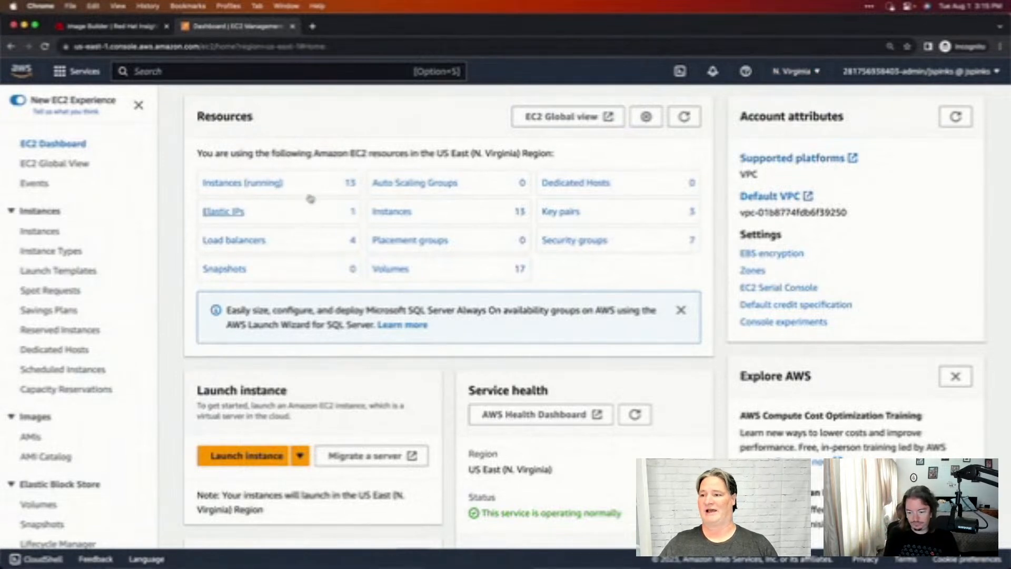
pyautogui.click(273, 184)
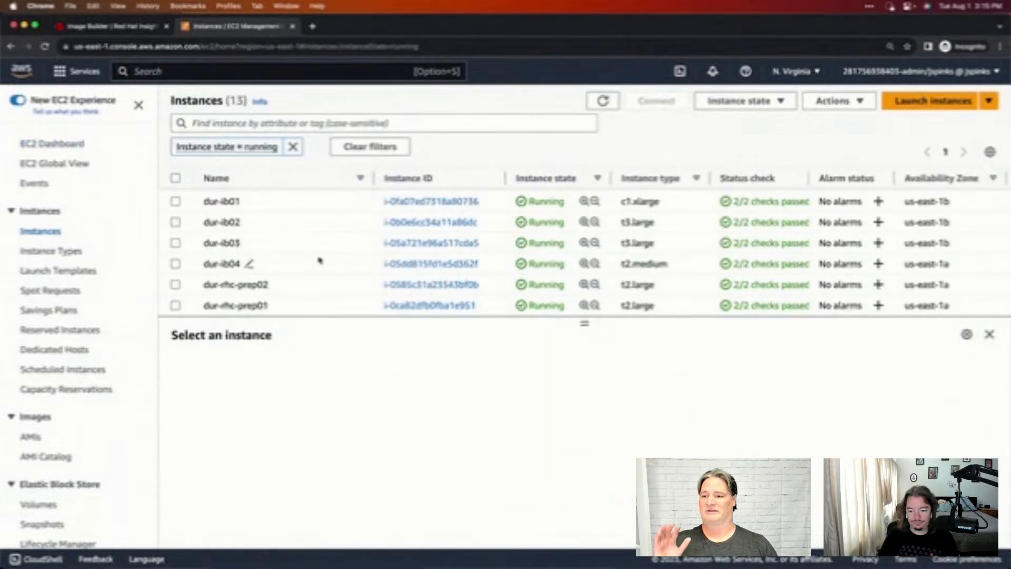
pyautogui.click(134, 31)
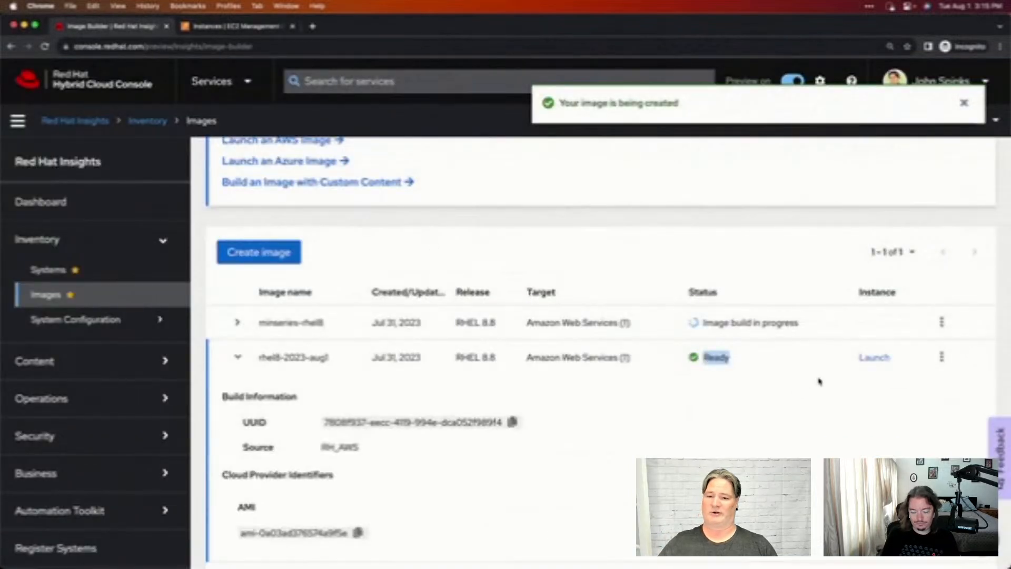
# Step: Start launching the rhel8-2023-aug1 image with account RH_AWS in us-east-1 and select the HostLaunchTemplate template
pyautogui.click(875, 359)
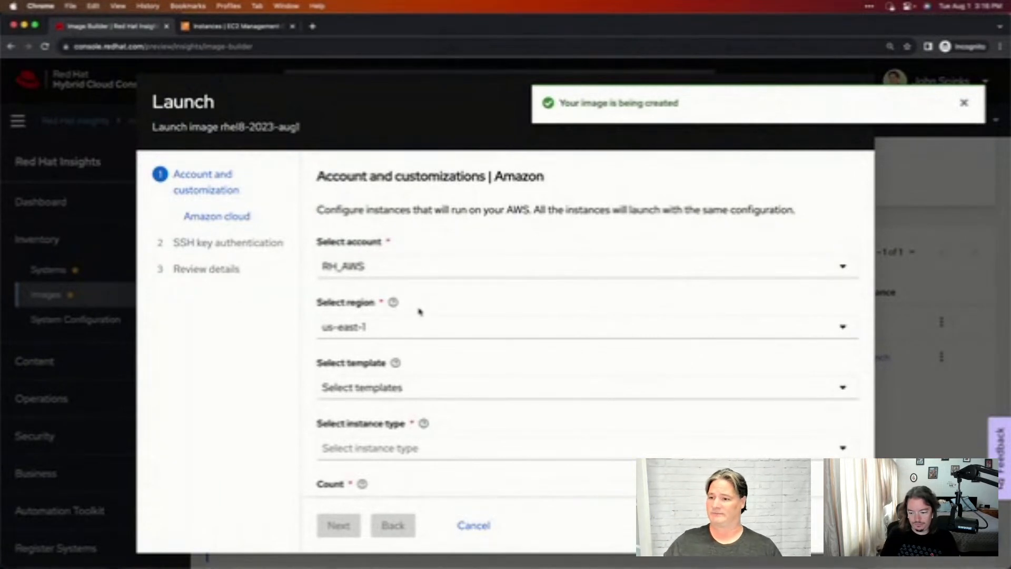
pyautogui.scroll(-1, 416, 290)
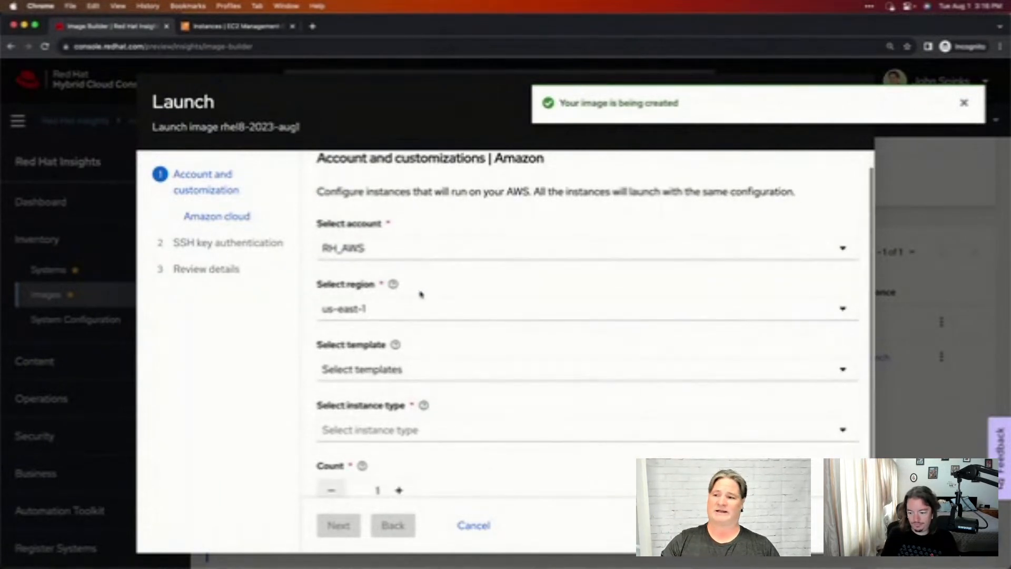
pyautogui.scroll(-1, 412, 308)
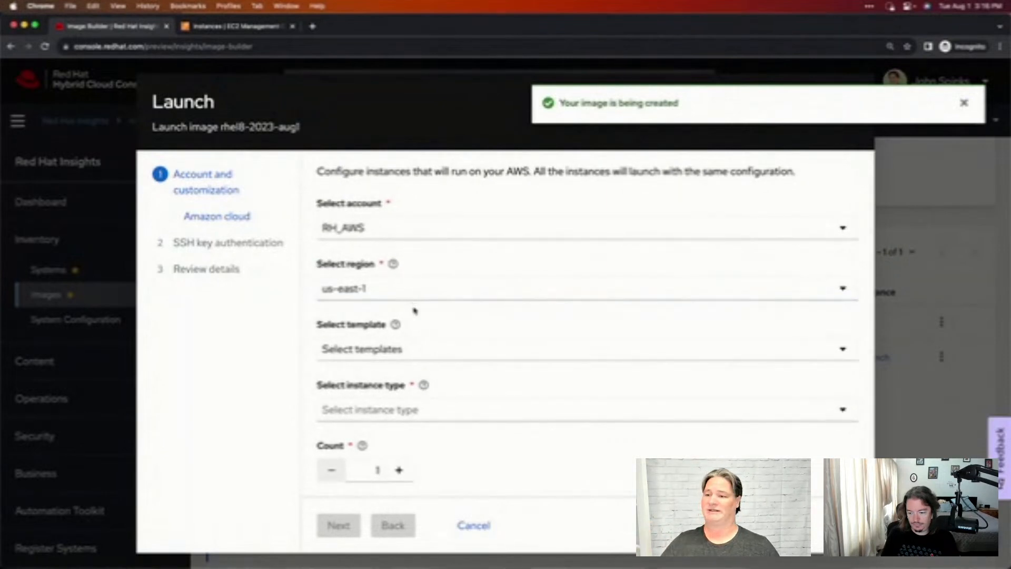
pyautogui.click(418, 353)
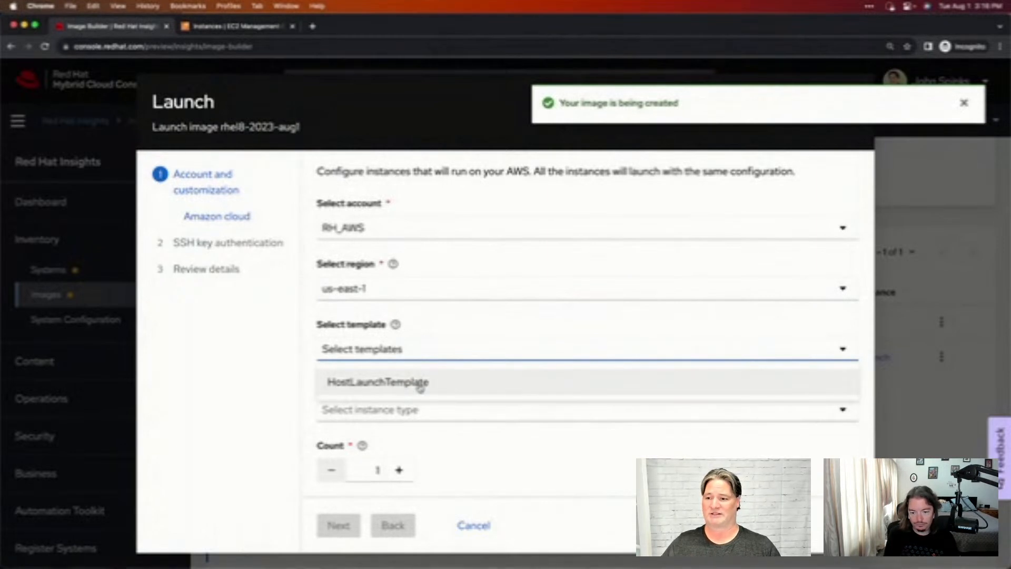
pyautogui.click(420, 384)
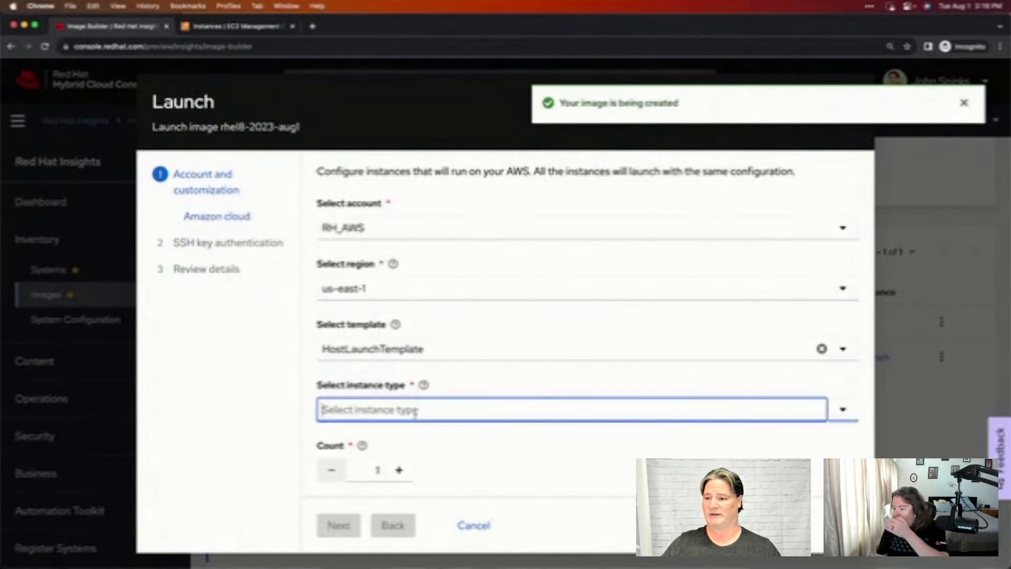
# Step: Choose the t3.large instance type, set the instance count to 2, and proceed to SSH key authentication
pyautogui.click(419, 411)
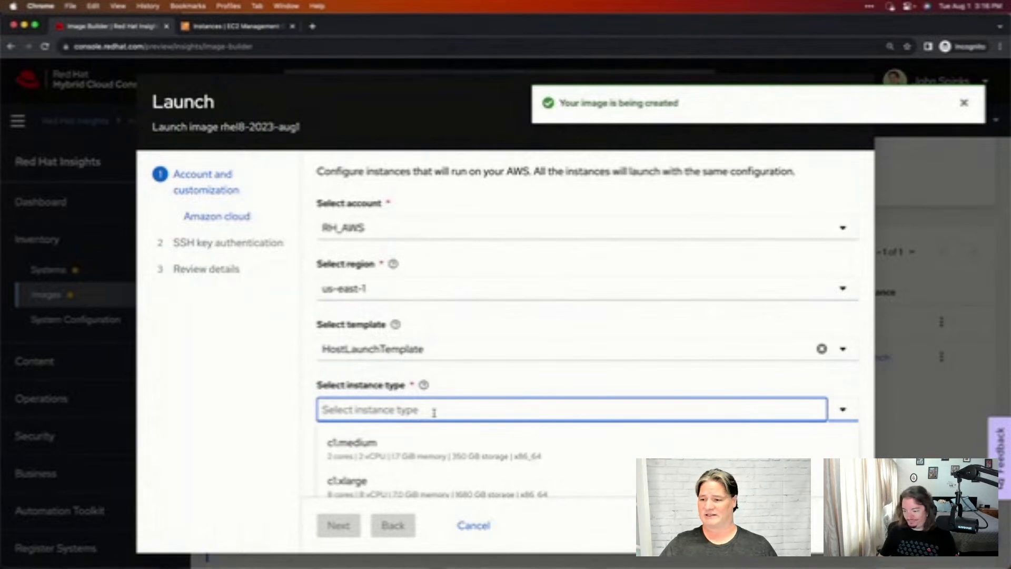
pyautogui.write('t3')
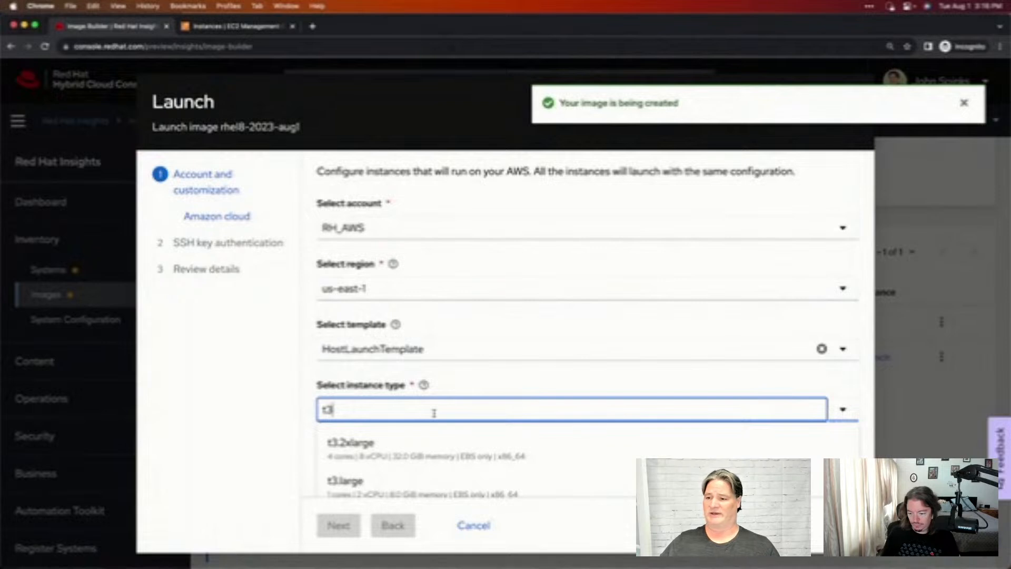
pyautogui.scroll(-1, 811, 375)
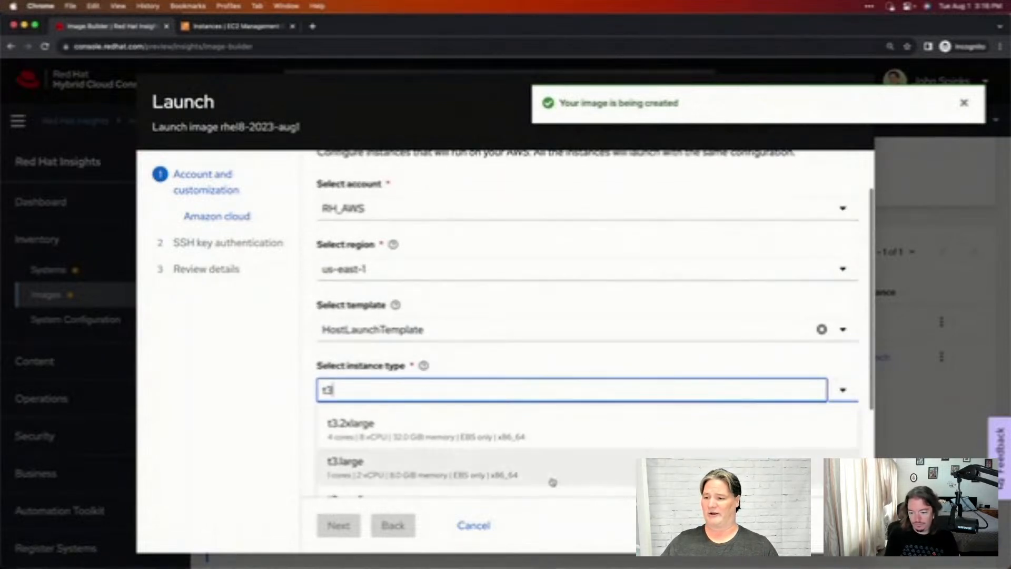
pyautogui.scroll(-5, 481, 480)
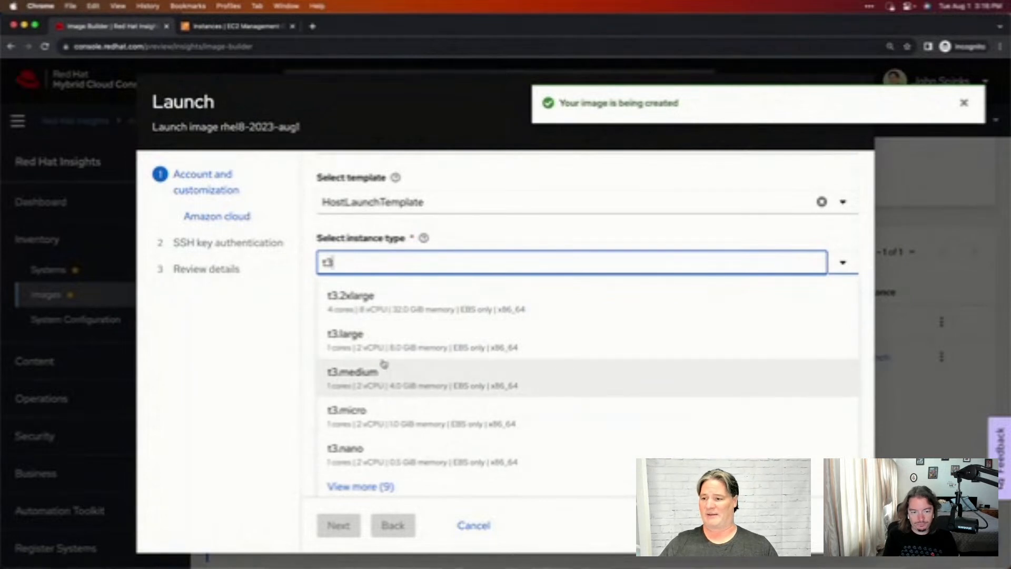
pyautogui.click(365, 345)
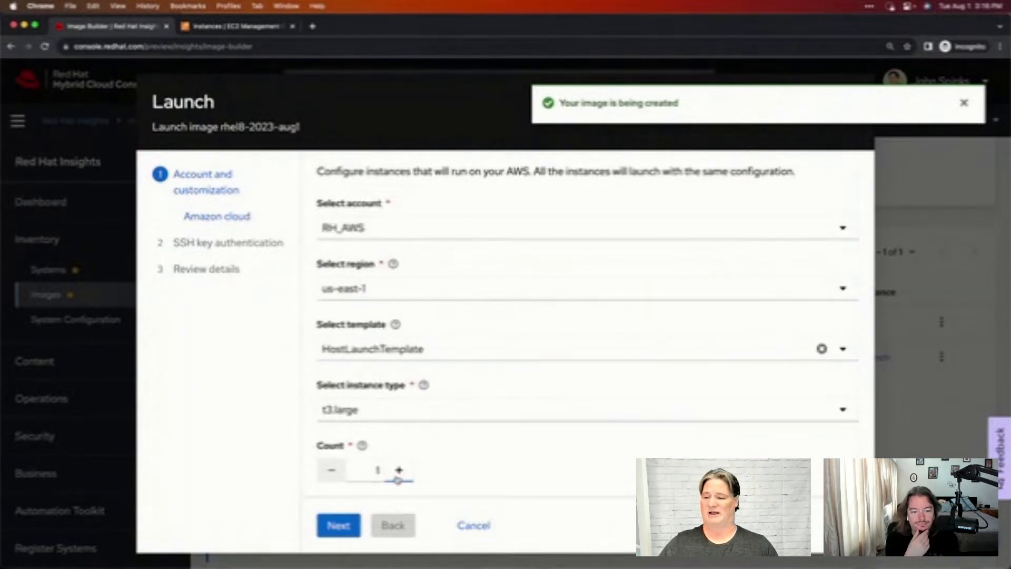
pyautogui.click(398, 474)
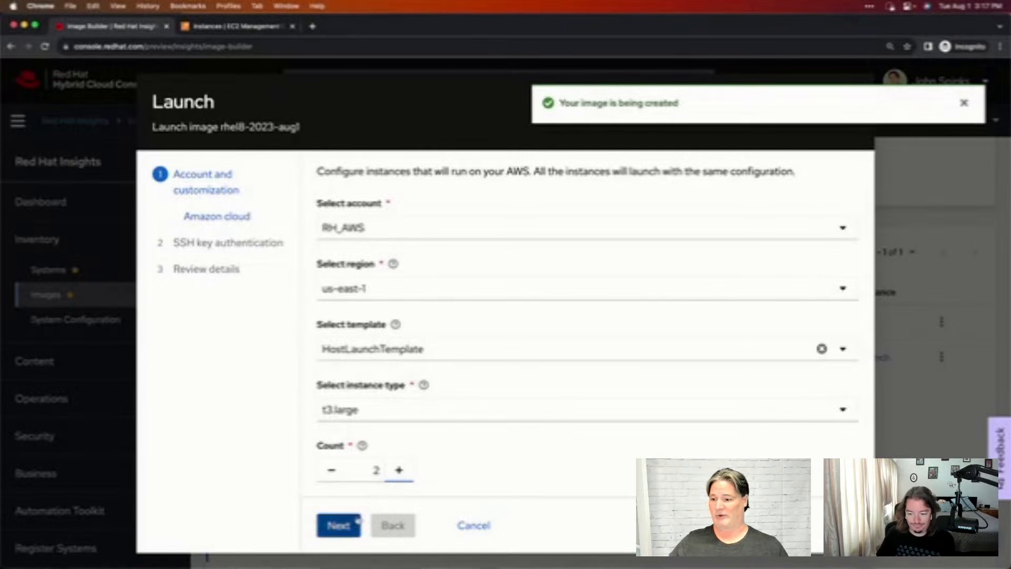
pyautogui.click(340, 526)
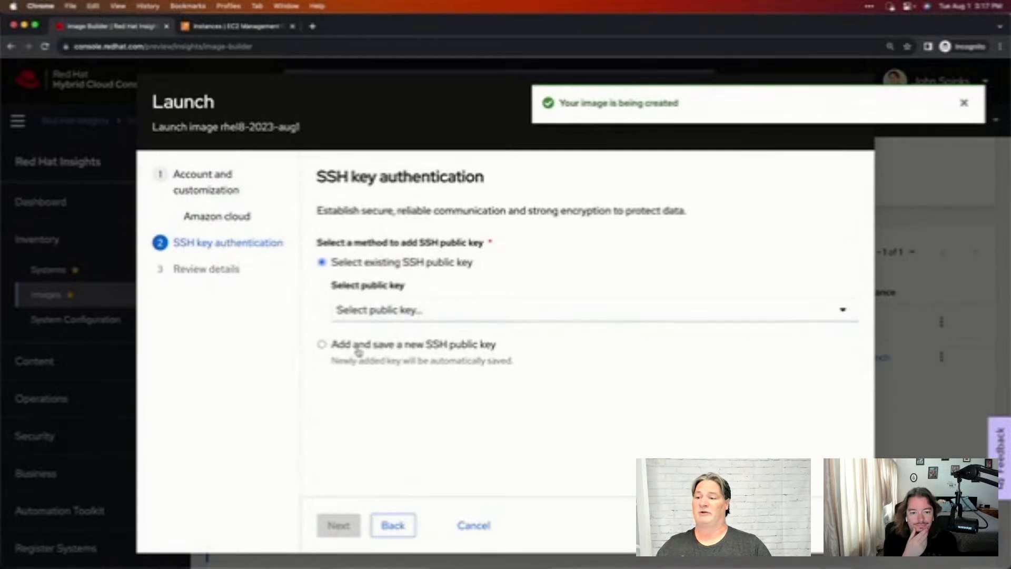
# Step: Select the existing desktop SSH public key for authentication and launch the instances from the review page
pyautogui.click(356, 347)
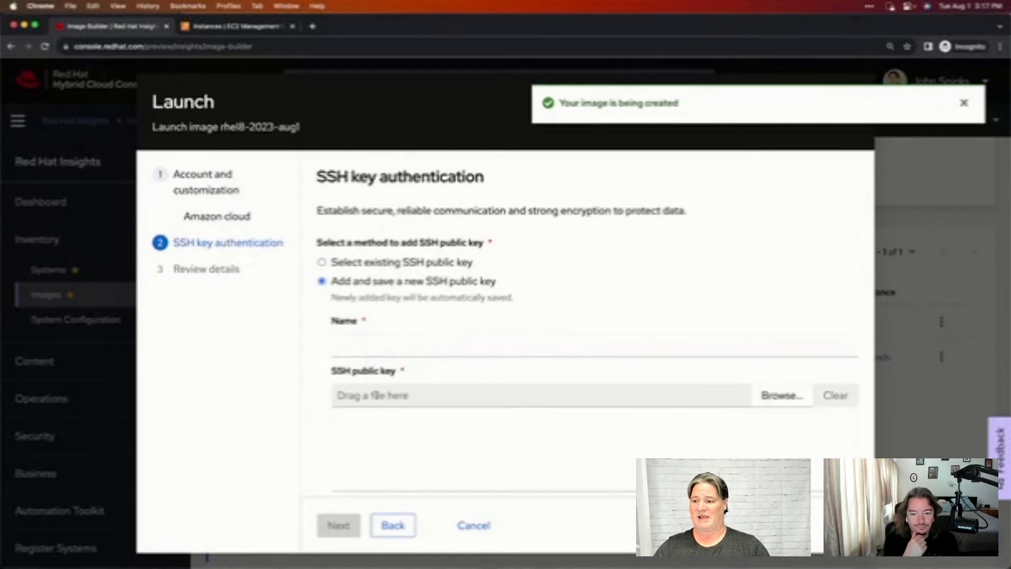
pyautogui.click(322, 262)
pyautogui.click(415, 314)
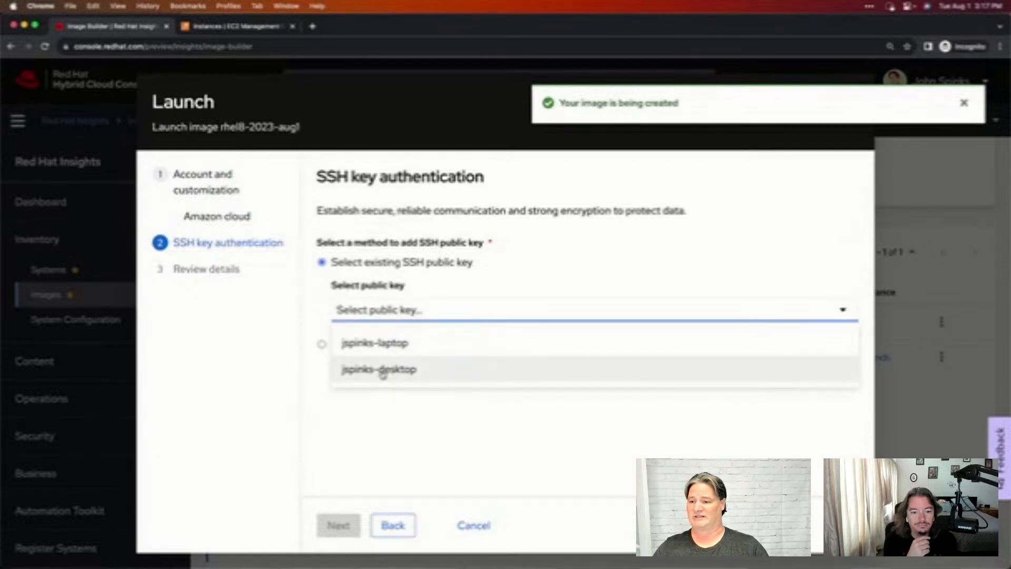
pyautogui.click(383, 370)
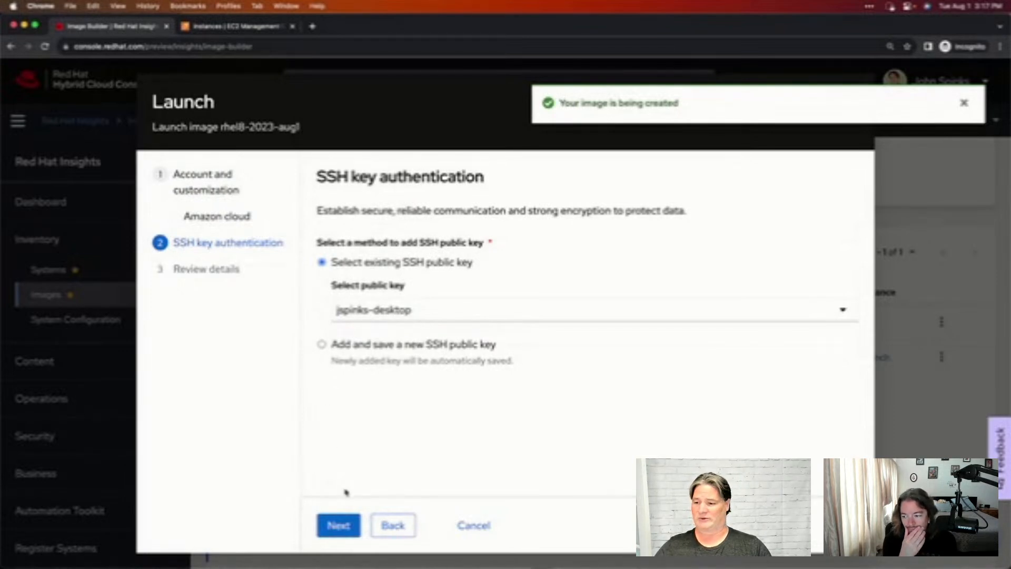
pyautogui.click(338, 526)
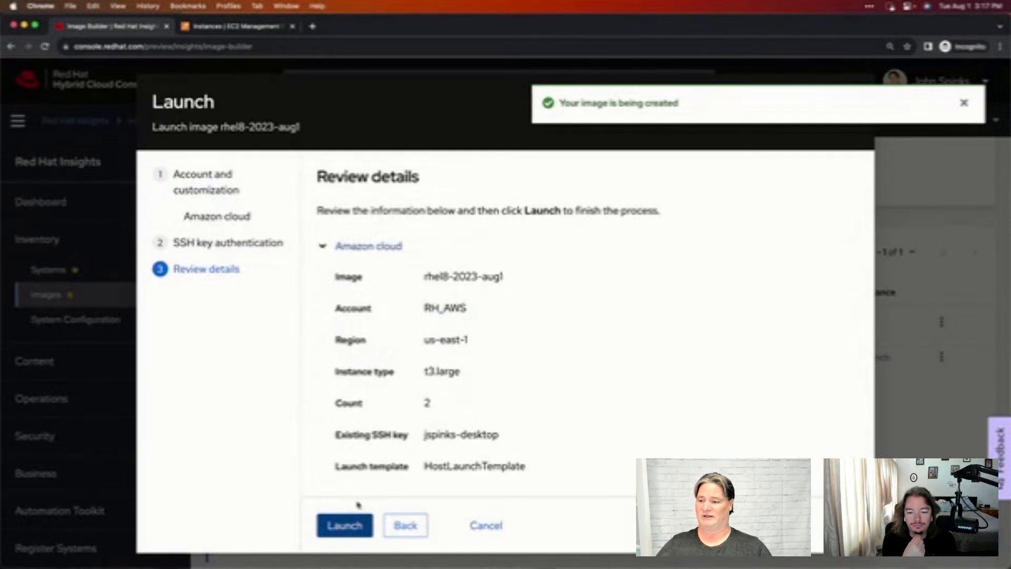
pyautogui.click(345, 526)
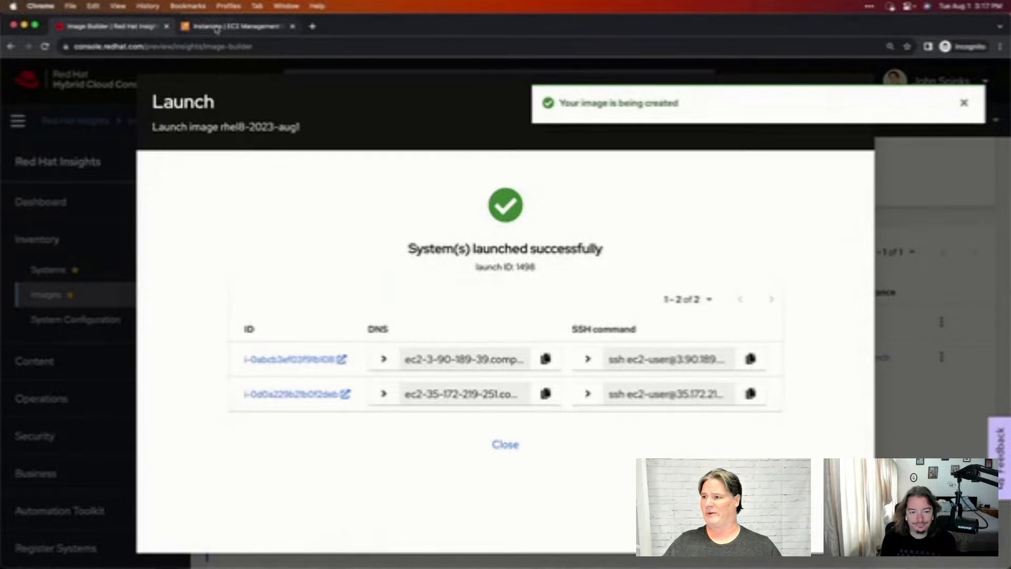
# Step: Switch to the AWS EC2 console, refresh the running instances list, and check the newly launched t3.large instances
pyautogui.click(216, 27)
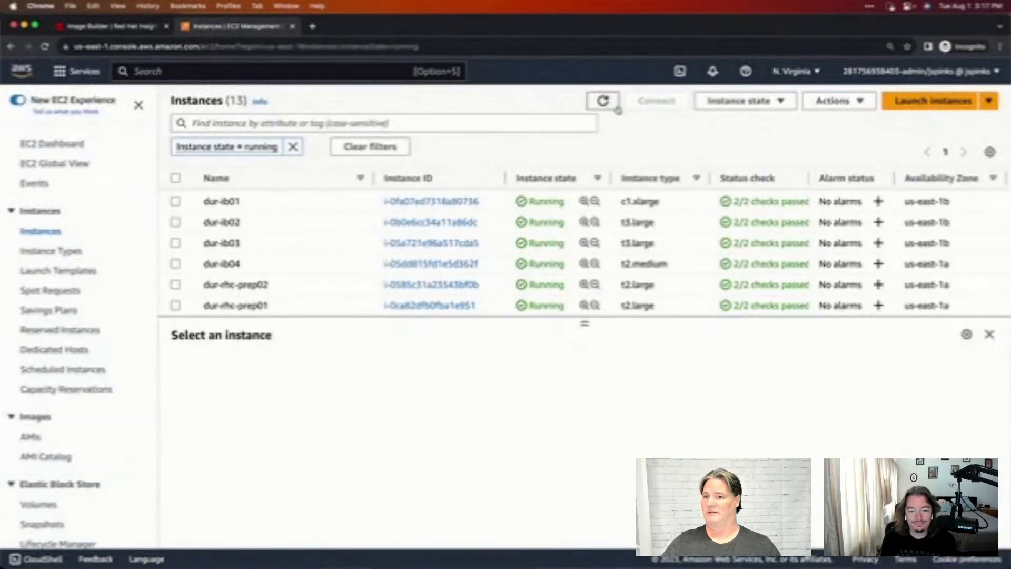
pyautogui.click(603, 100)
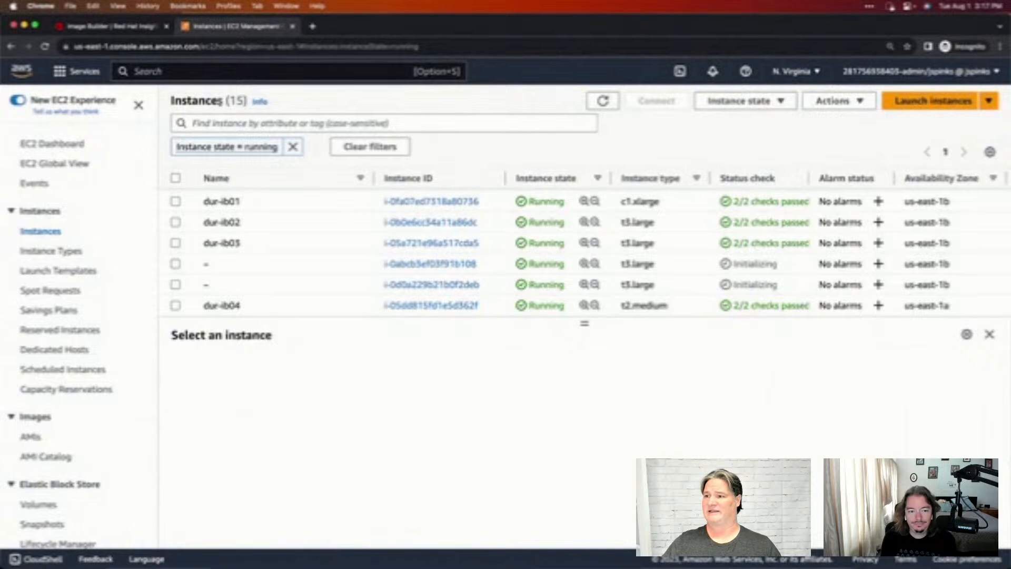
pyautogui.moveTo(170, 100); pyautogui.dragTo(248, 101)
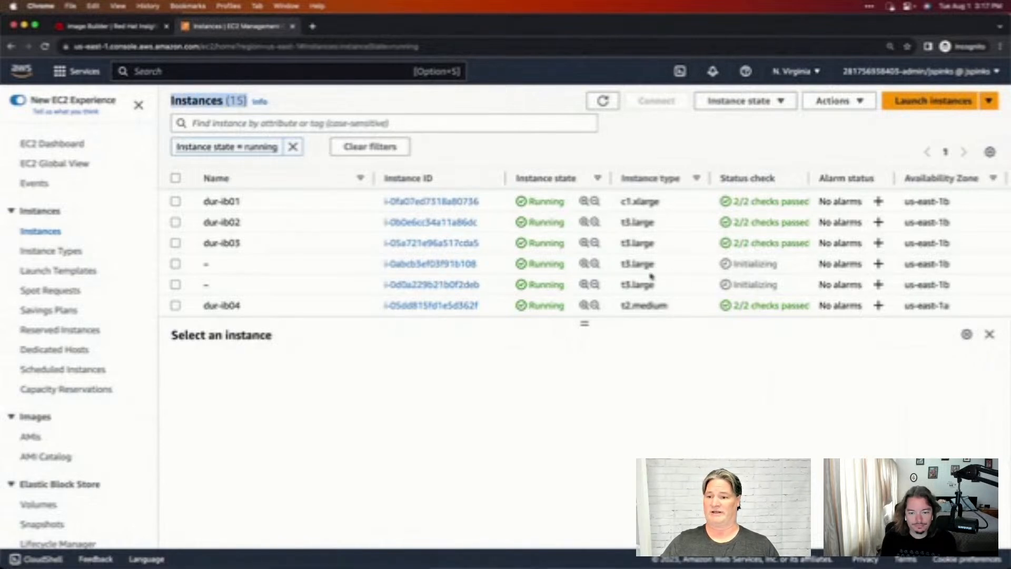
pyautogui.moveTo(662, 266); pyautogui.dragTo(627, 270)
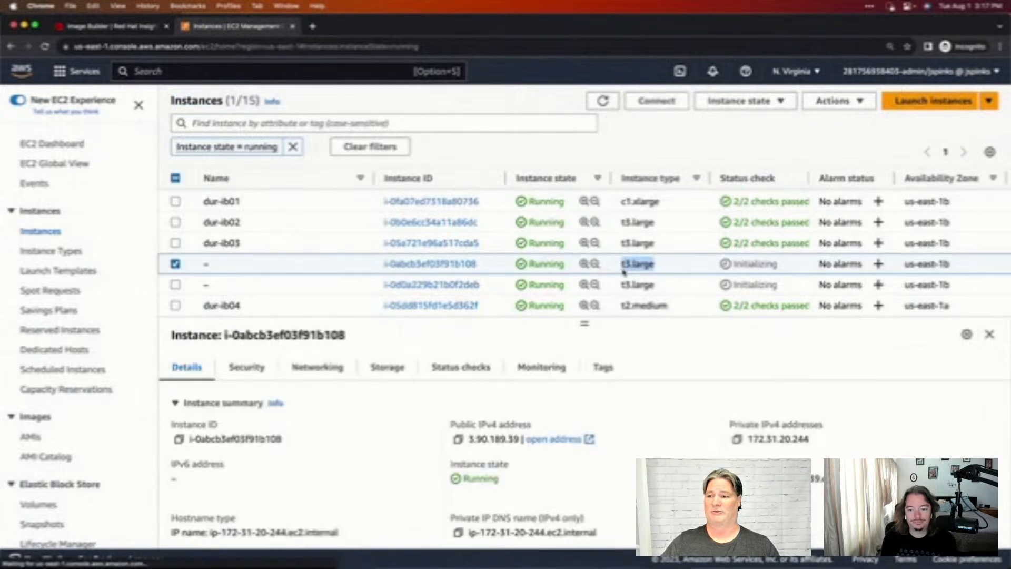
pyautogui.click(653, 267)
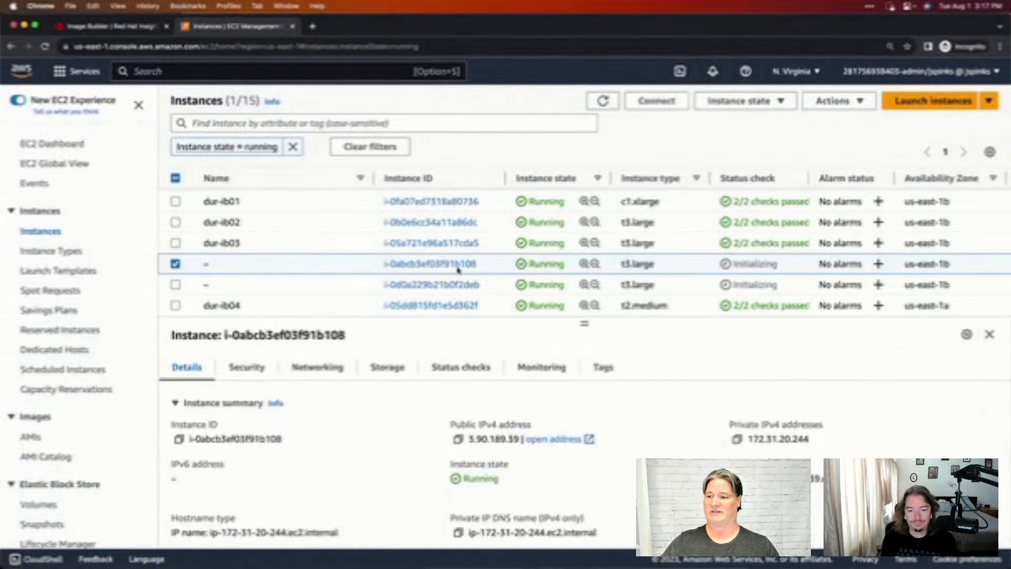
pyautogui.click(175, 263)
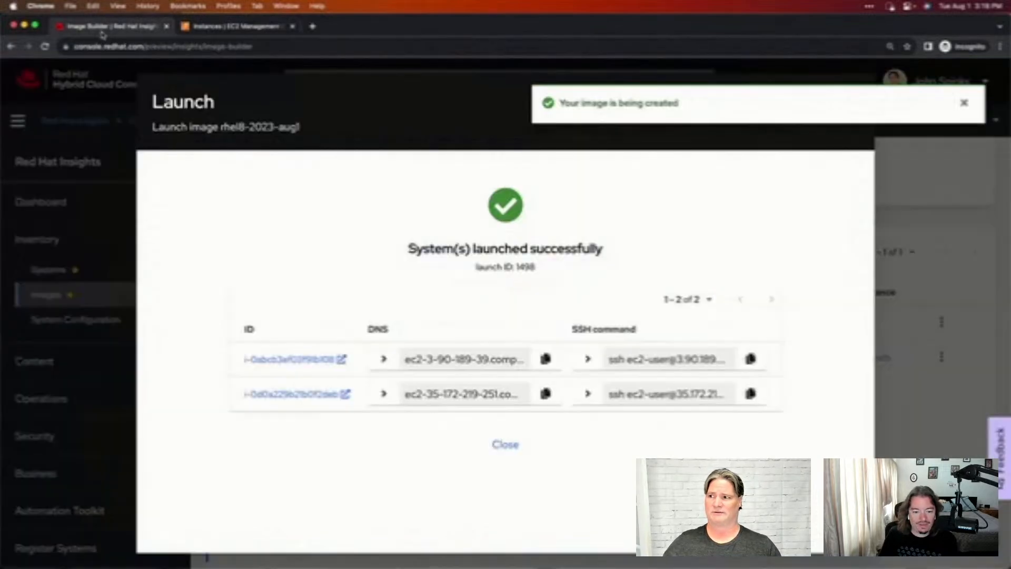
# Step: Return to the Red Hat console, close the launch summary, and look through the Systems inventory for the new instances
pyautogui.click(108, 27)
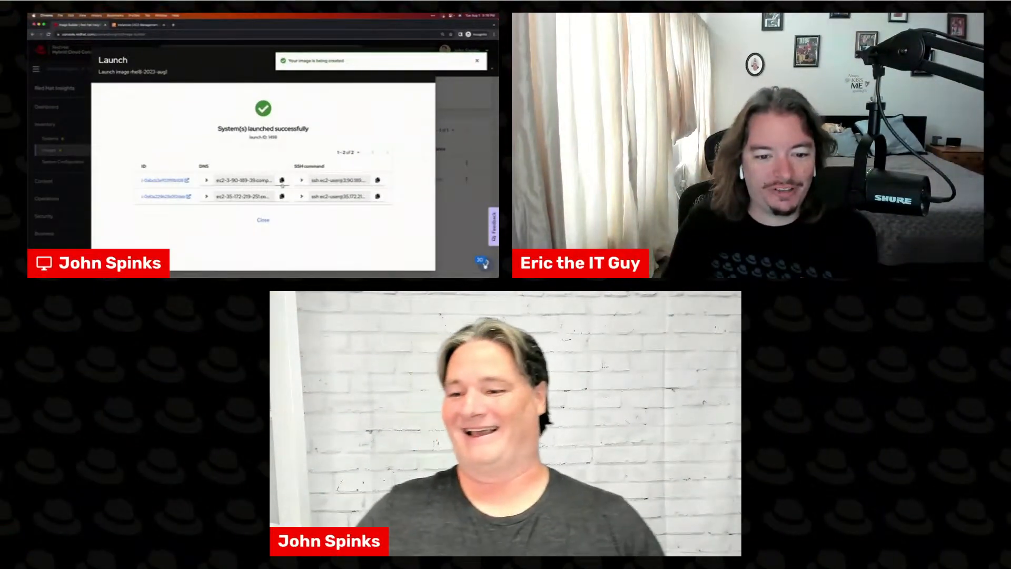
pyautogui.click(263, 222)
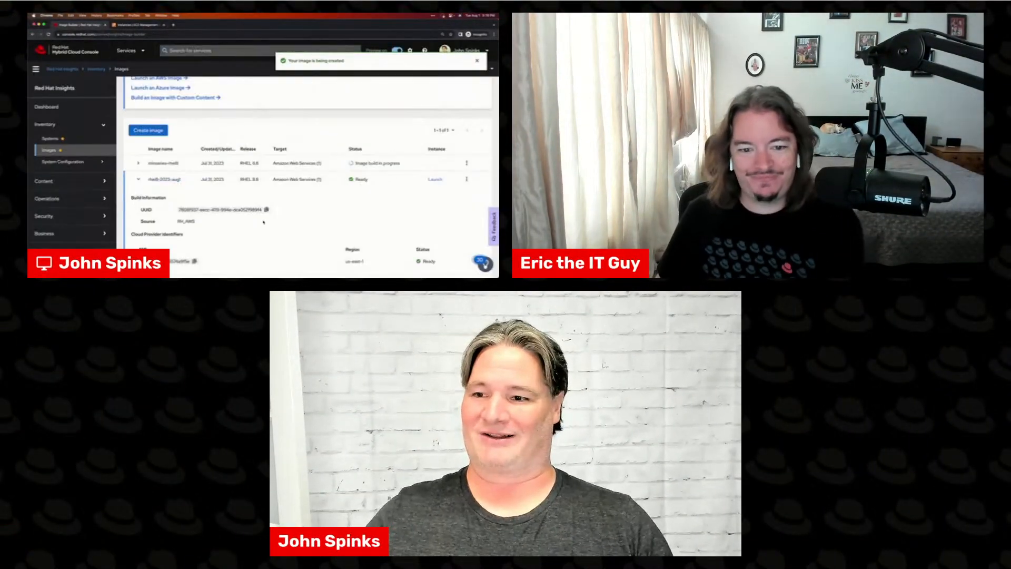
pyautogui.click(53, 139)
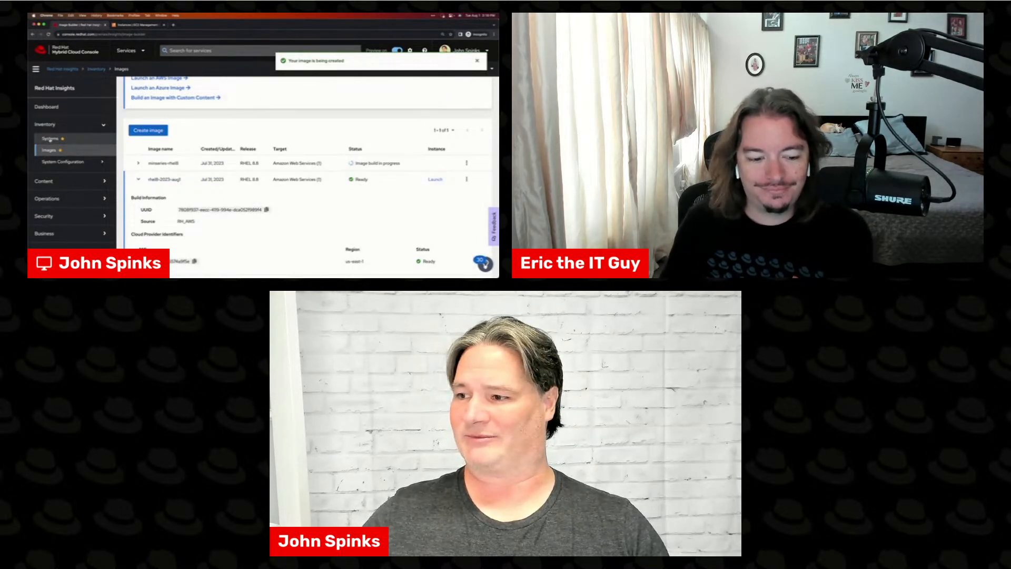
pyautogui.scroll(-2, 200, 177)
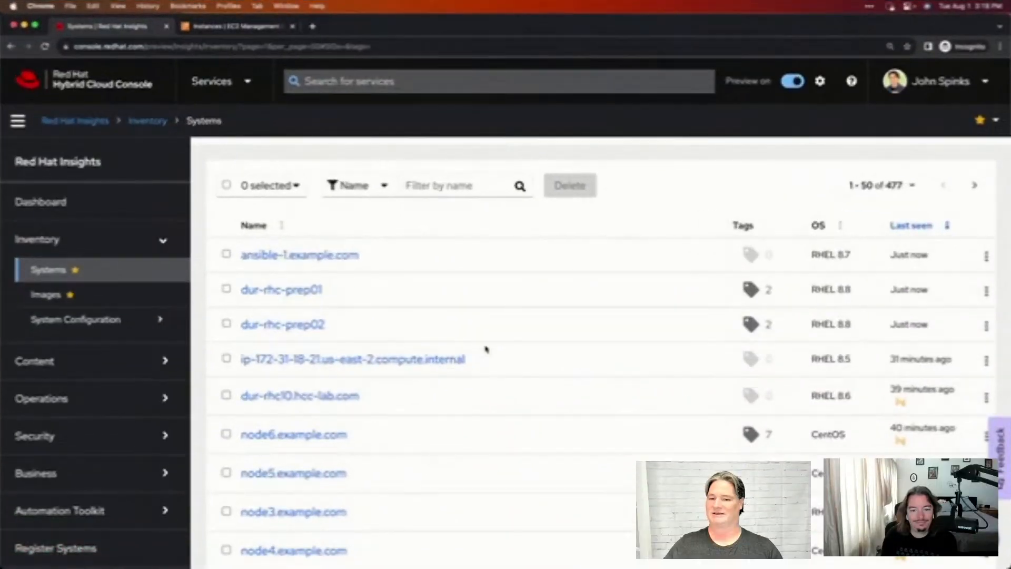
pyautogui.scroll(2, 183, 171)
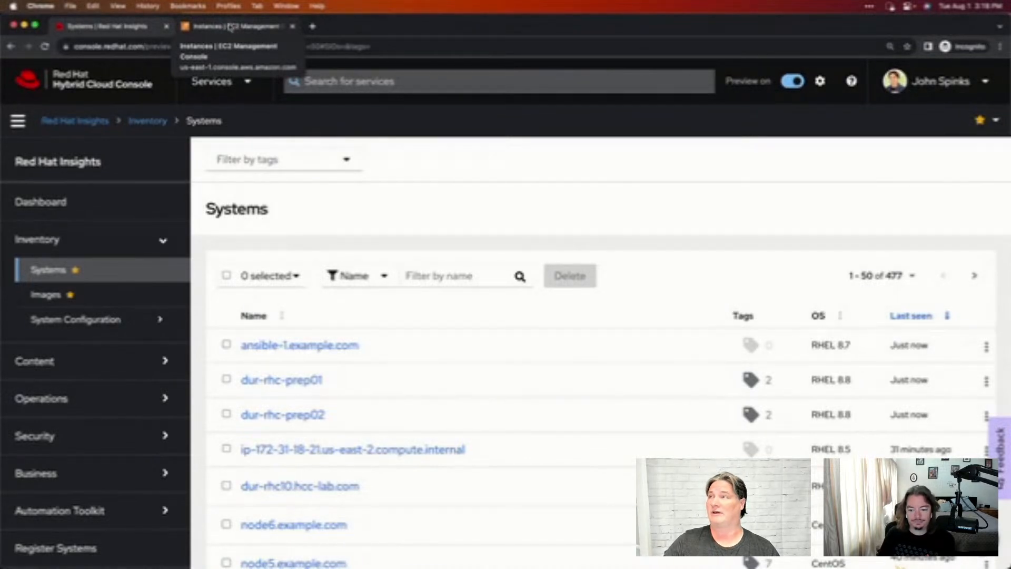
# Step: Switch to the AWS EC2 console and refresh the instances list to check the new instances' status checks
pyautogui.click(230, 27)
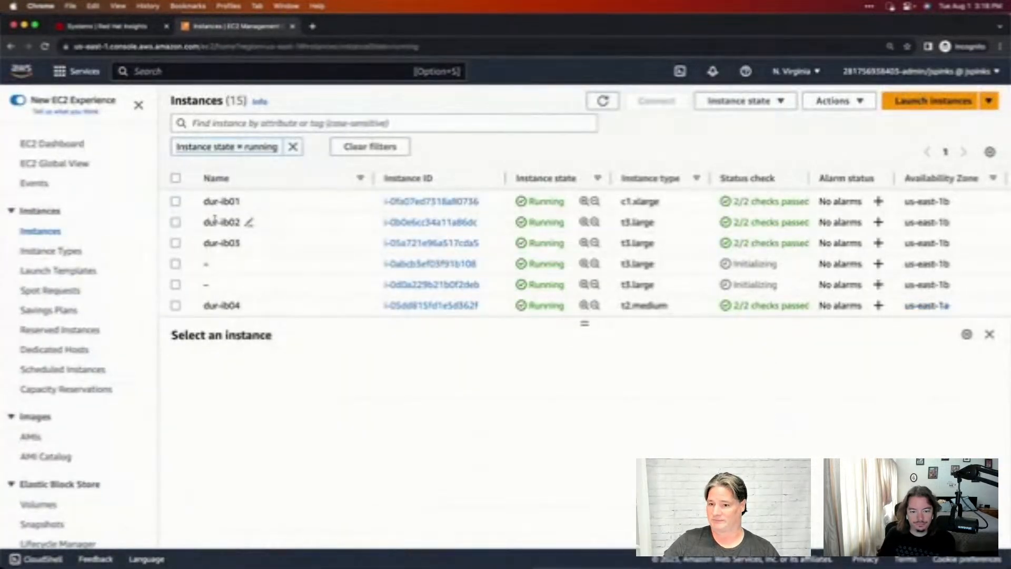
pyautogui.click(605, 102)
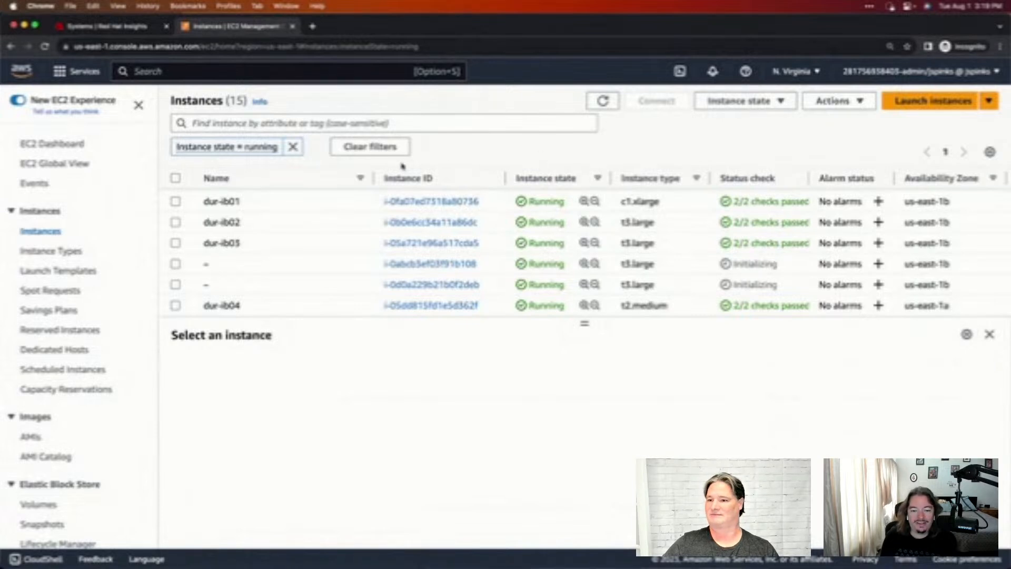
pyautogui.click(603, 101)
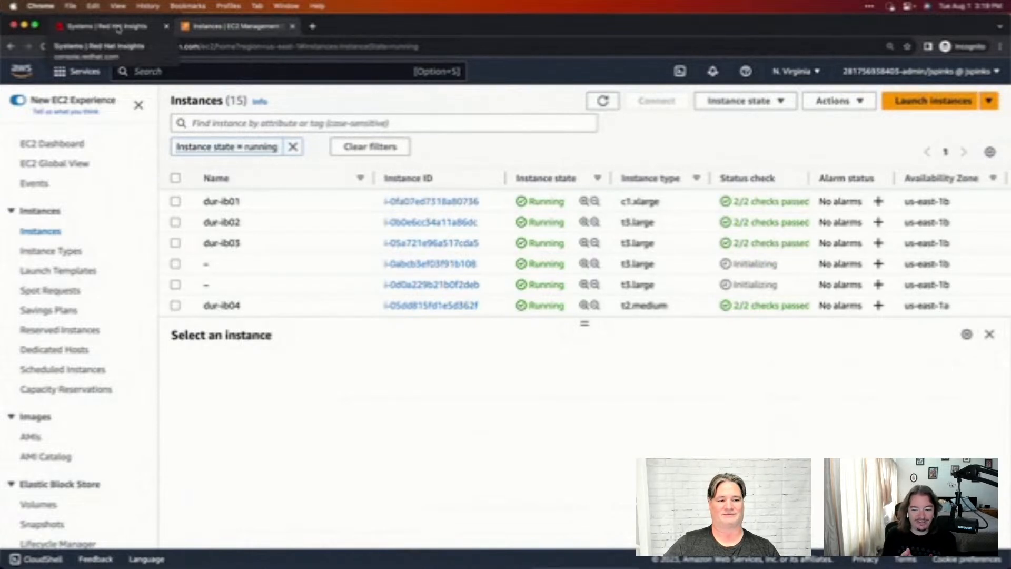
# Step: Reload the Systems inventory in the Red Hat console, and return to AWS EC2 to refresh the instances list
pyautogui.click(119, 28)
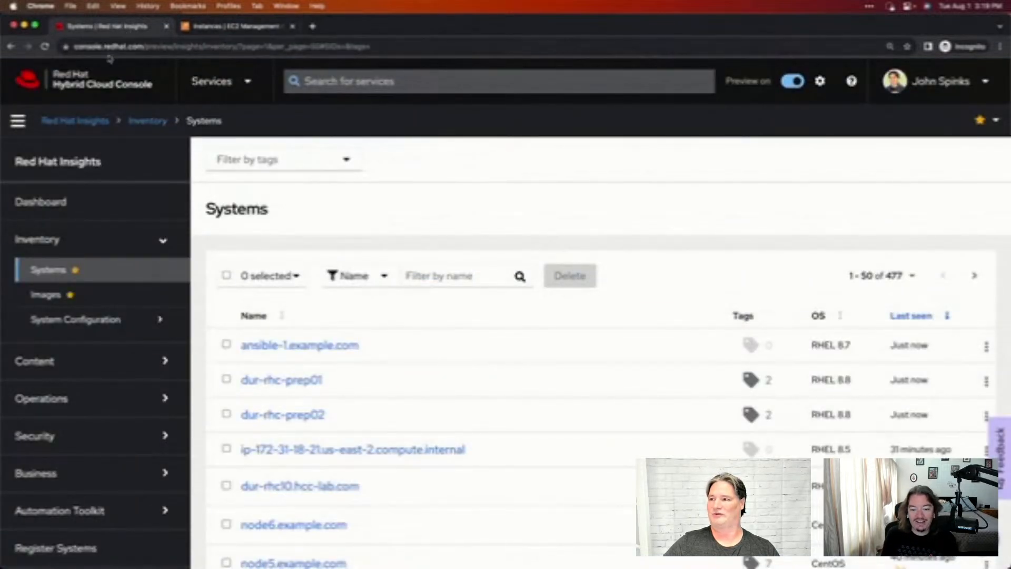
pyautogui.click(45, 46)
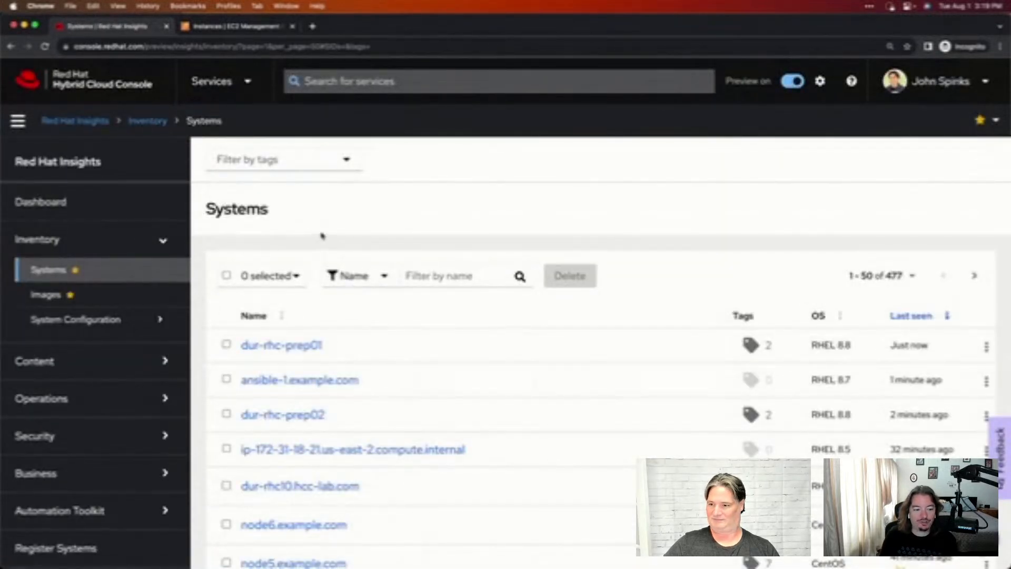
pyautogui.click(237, 27)
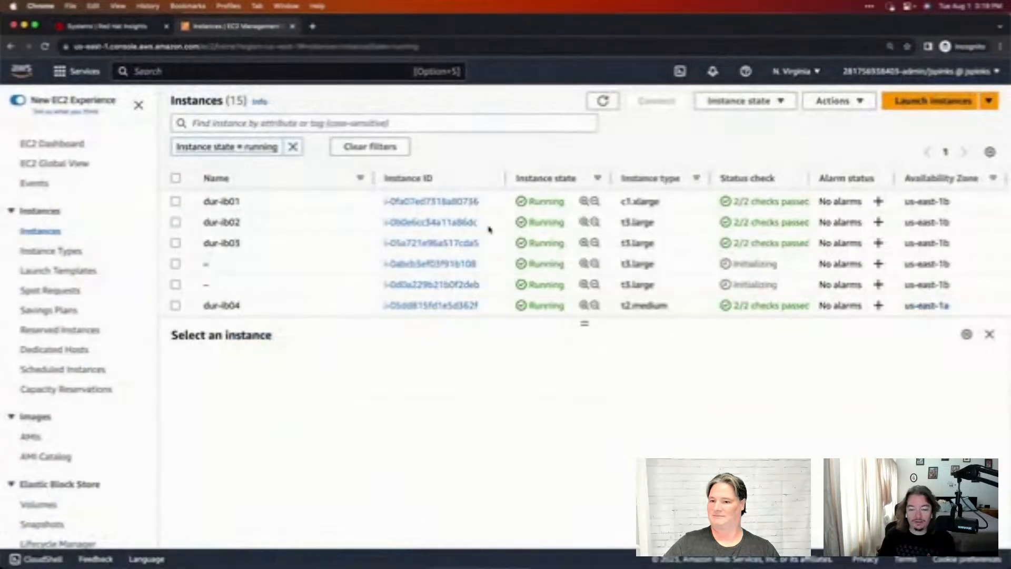
pyautogui.click(603, 102)
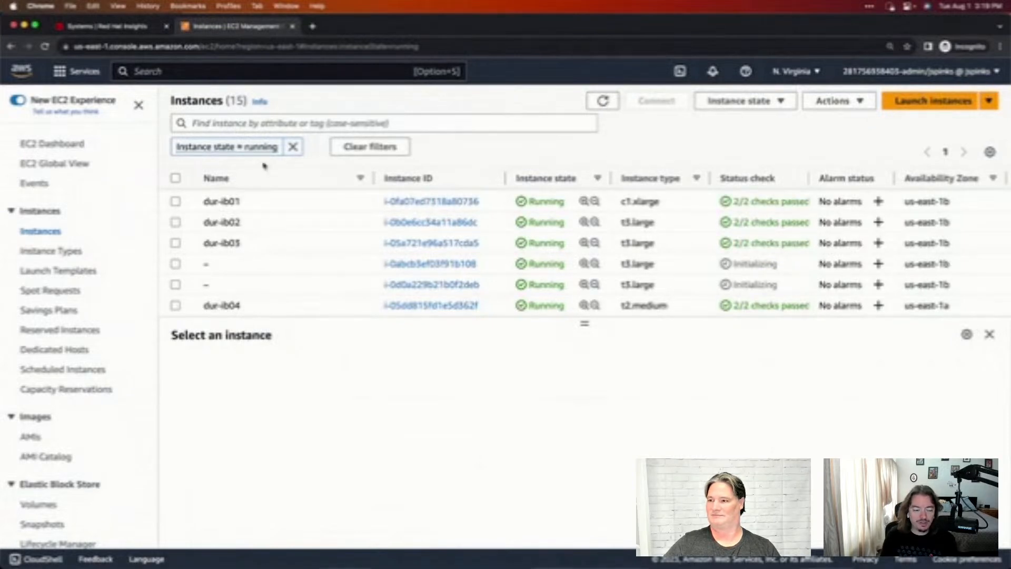
# Step: Switch to the Red Hat console, check the build status of the images in Image Builder, and reopen the Systems inventory
pyautogui.click(104, 27)
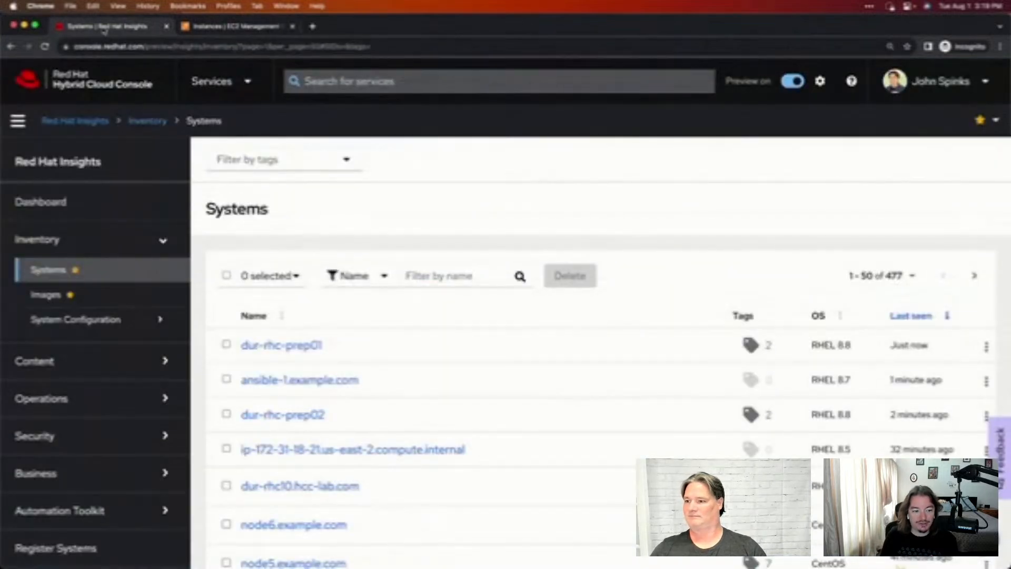
pyautogui.click(46, 294)
pyautogui.scroll(-3, 262, 317)
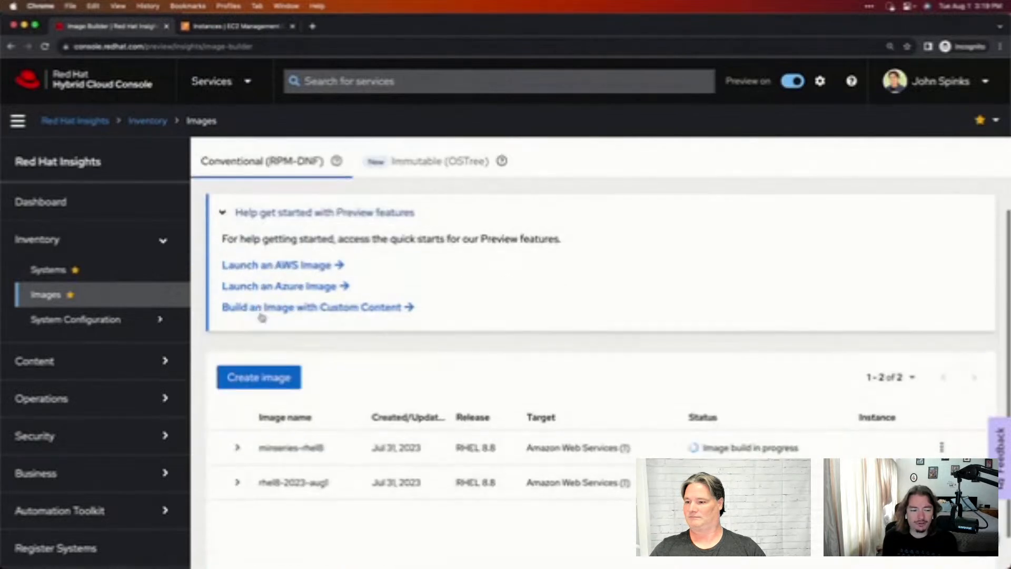
pyautogui.scroll(-1, 262, 317)
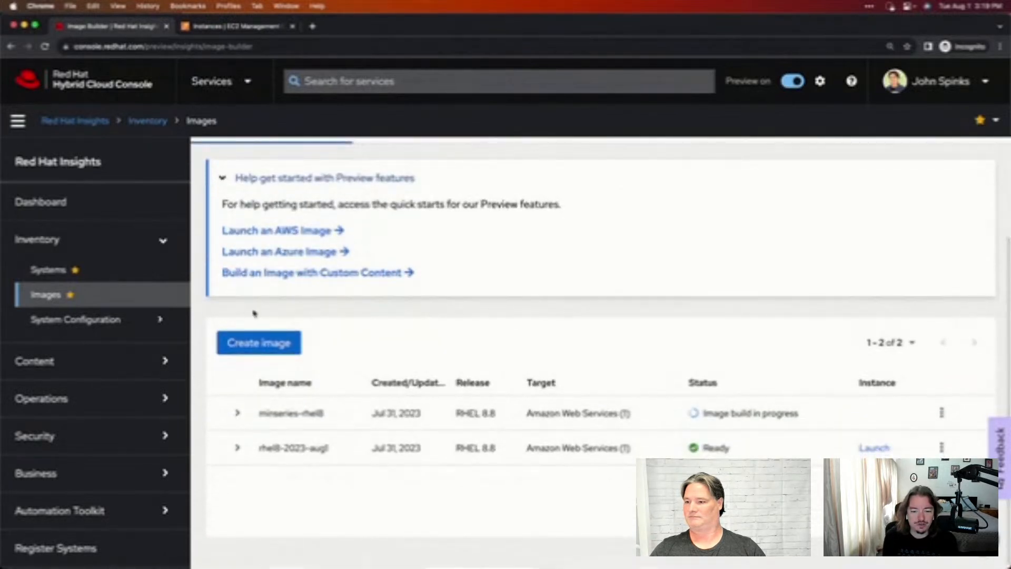
pyautogui.scroll(3, 213, 303)
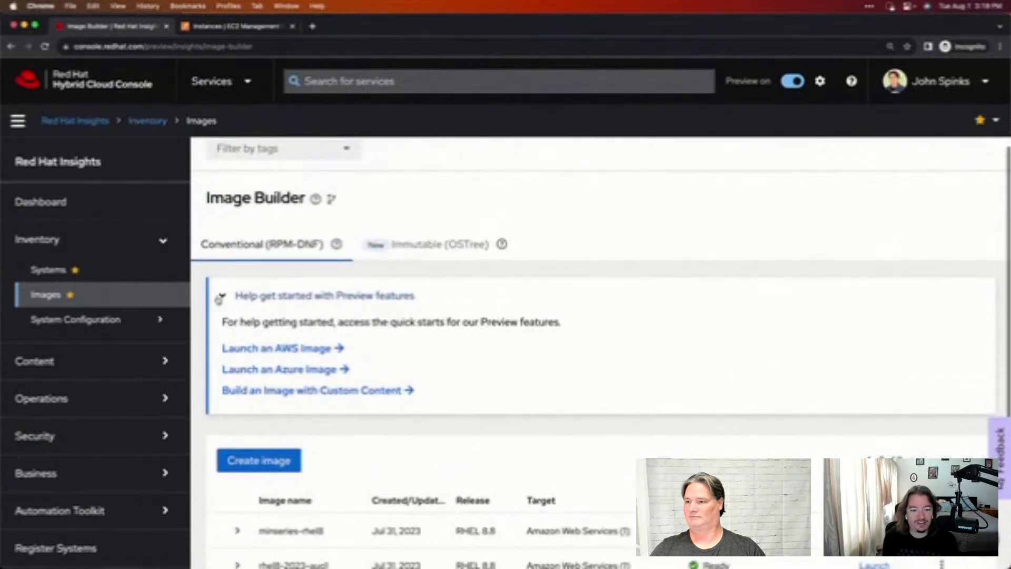
pyautogui.click(50, 271)
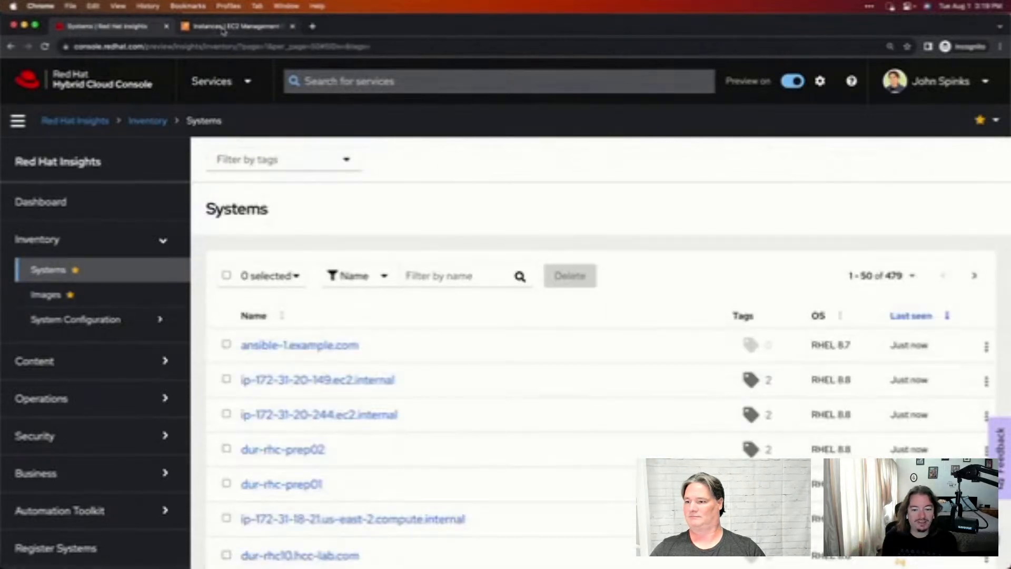
# Step: Switch to the AWS EC2 console, refresh the instances list, and open the details of the first unnamed t3.large instance
pyautogui.click(225, 27)
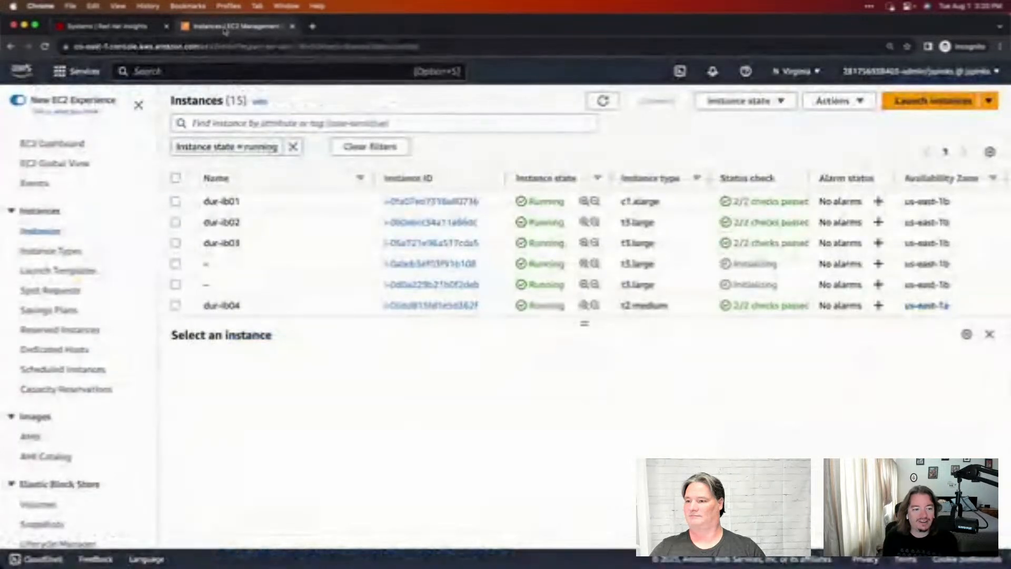
pyautogui.click(602, 102)
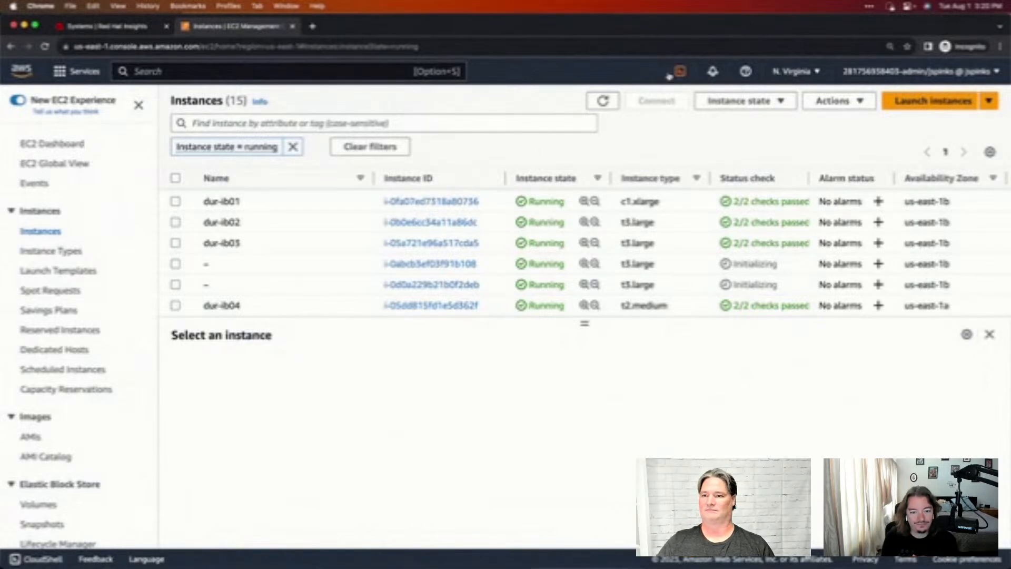
pyautogui.click(606, 97)
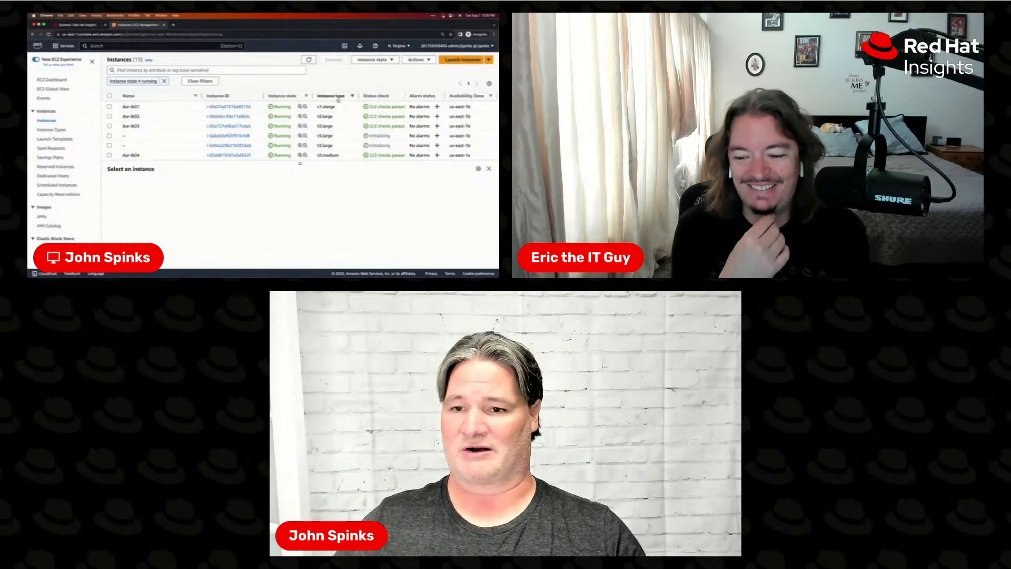
pyautogui.click(309, 59)
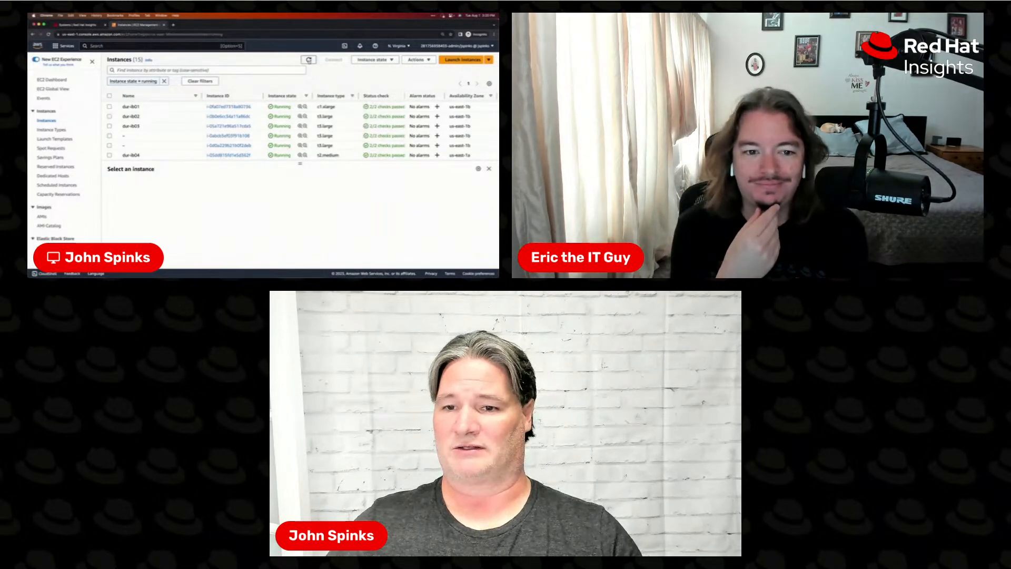
pyautogui.click(238, 136)
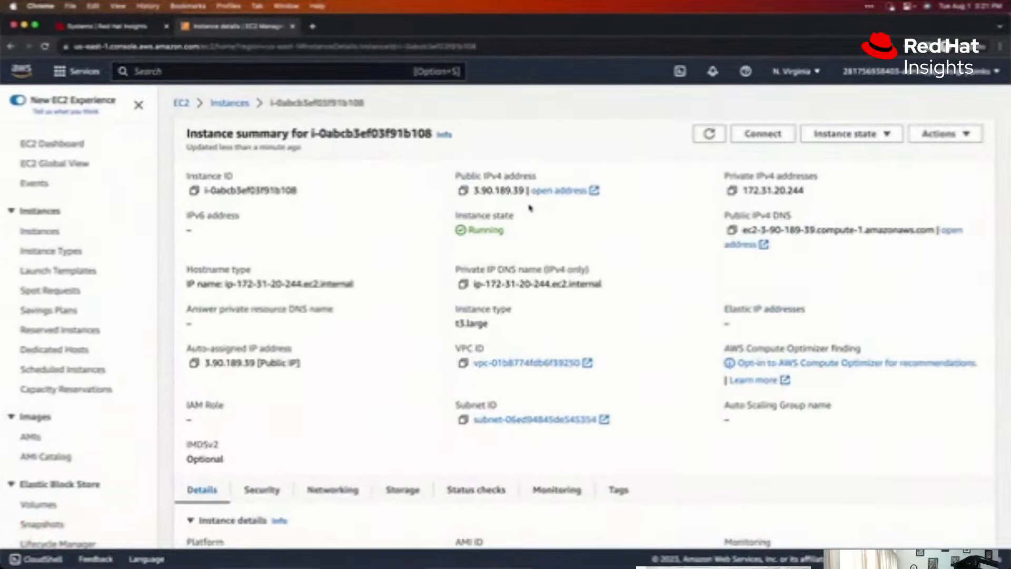
# Step: Return to the Red Hat console, reload the Systems inventory, and open the system ip-172-31-20-244.ec2.internal
pyautogui.click(106, 26)
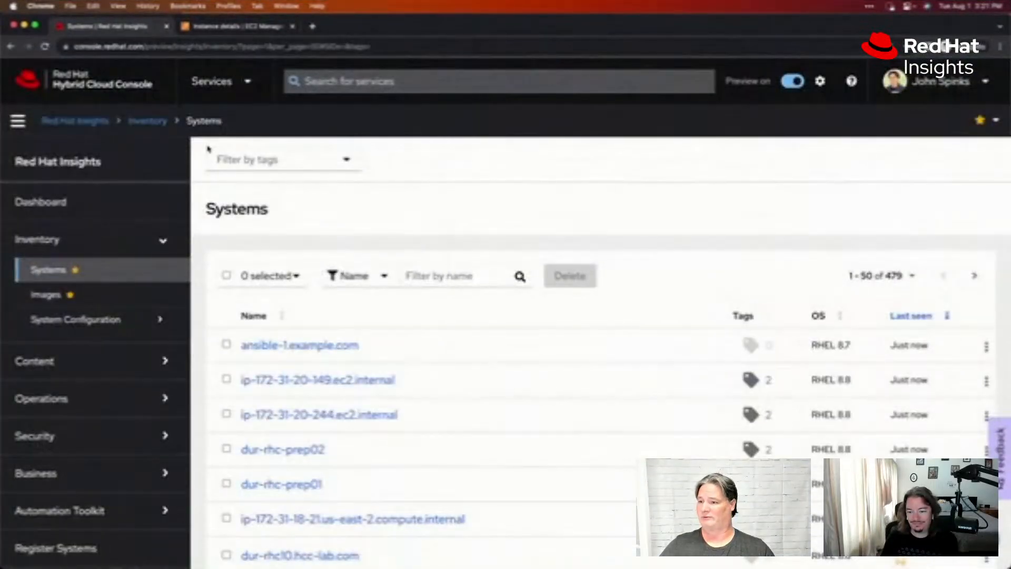
pyautogui.click(44, 46)
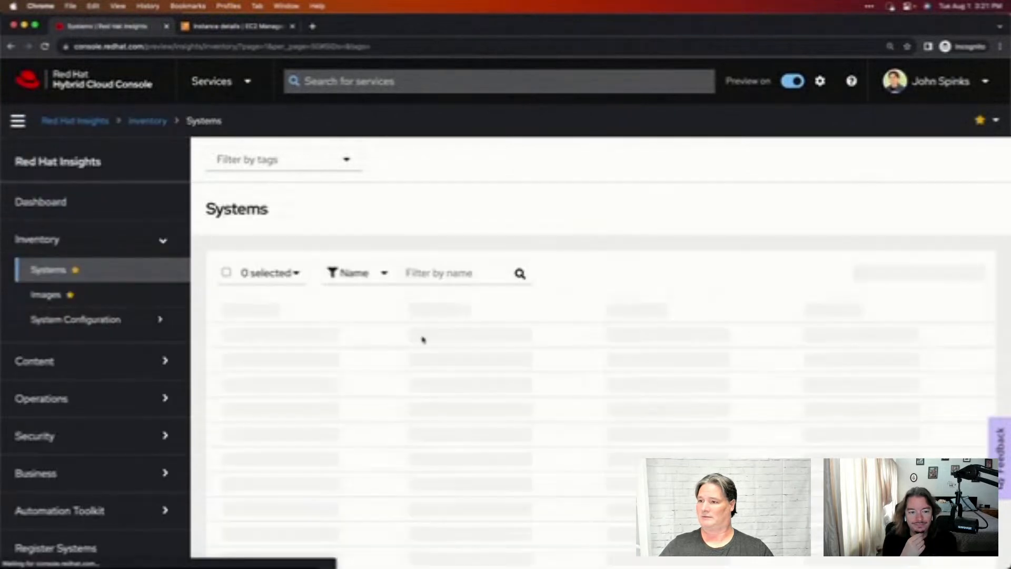
pyautogui.scroll(-1, 392, 410)
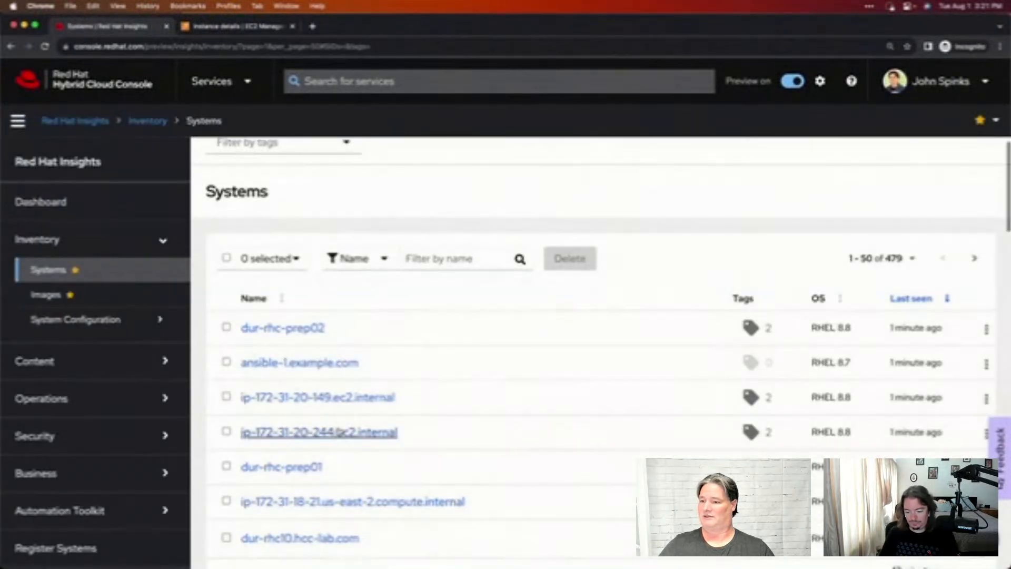
pyautogui.click(339, 434)
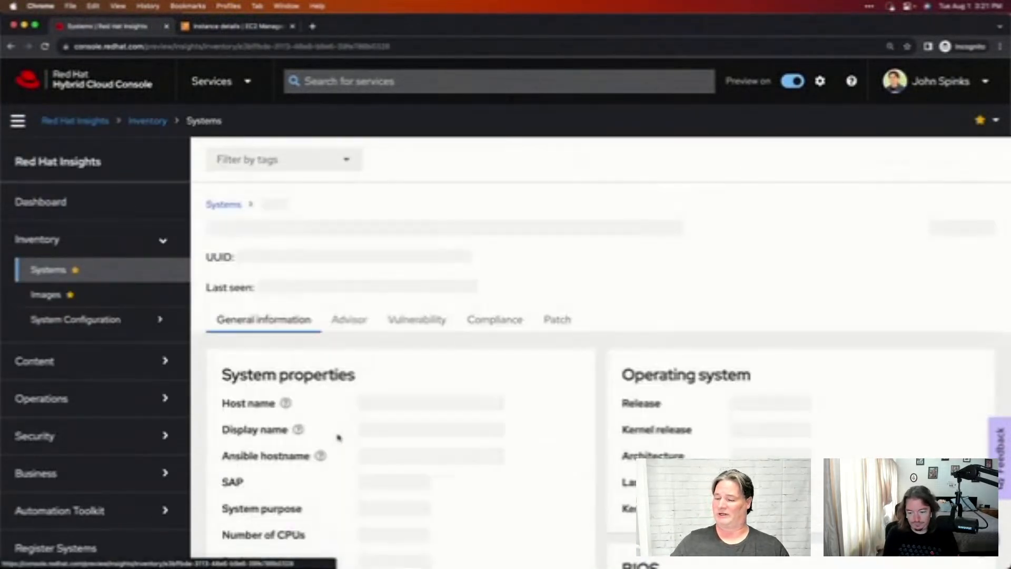
# Step: Set the system's display name to dur-miniseries01 and save it
pyautogui.scroll(-3, 396, 392)
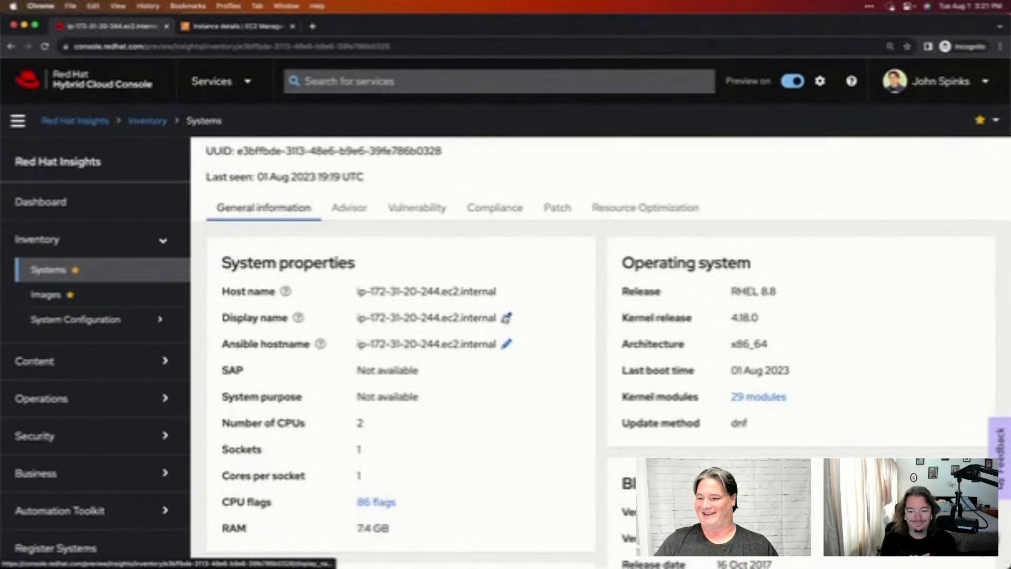
pyautogui.click(507, 319)
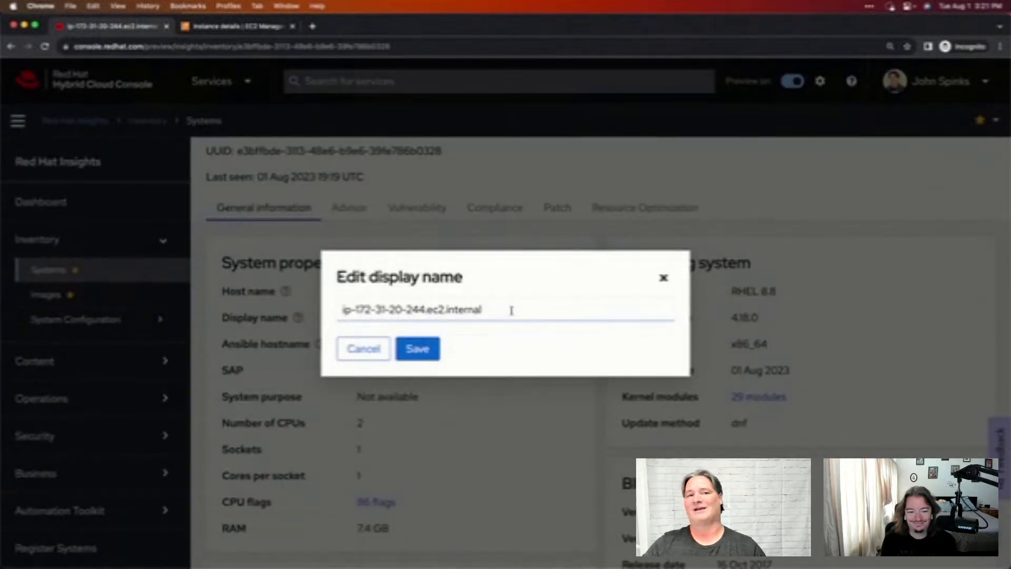
pyautogui.moveTo(511, 311); pyautogui.dragTo(328, 310)
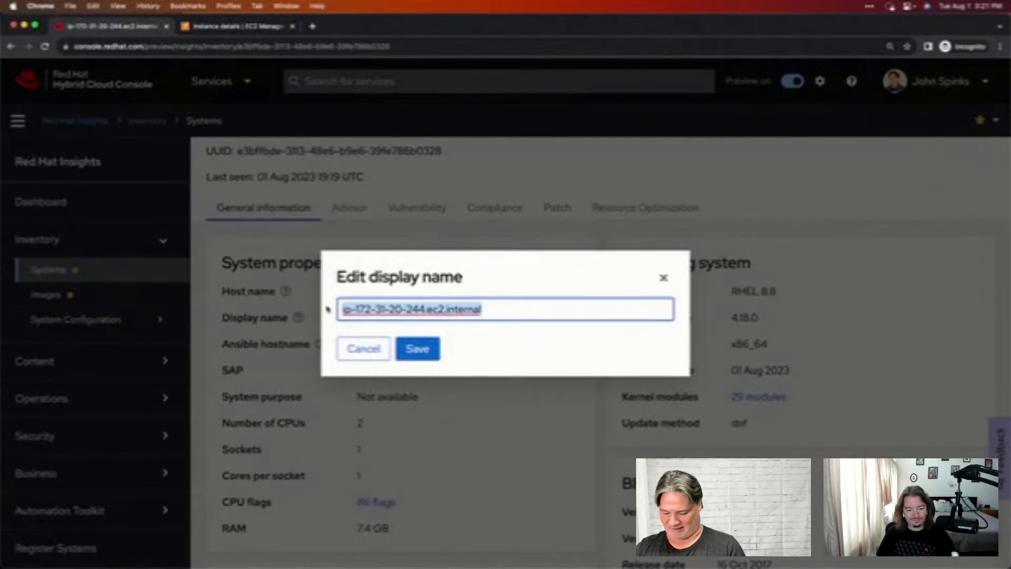
pyautogui.write('dur-m')
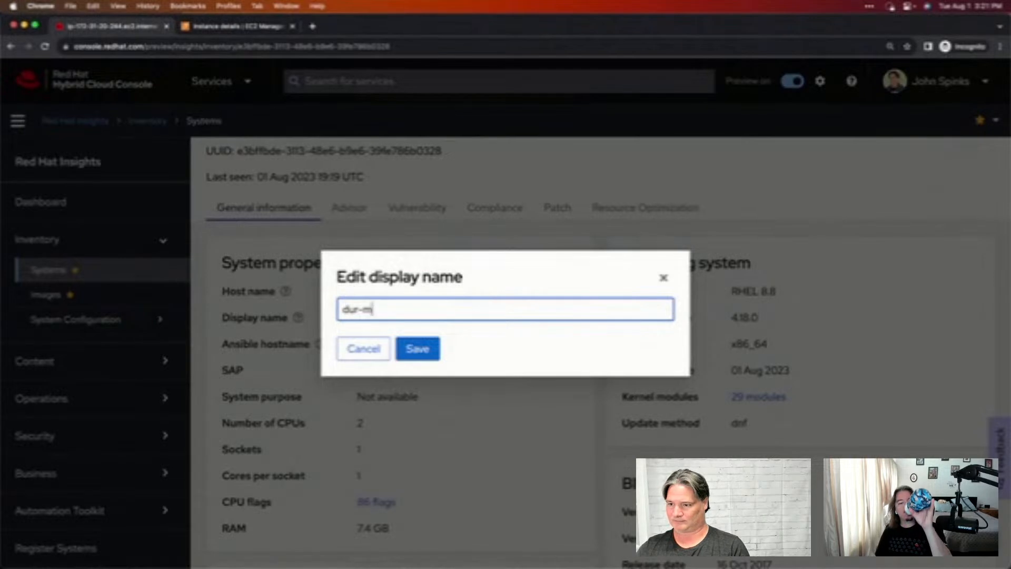
pyautogui.write('iniseries01')
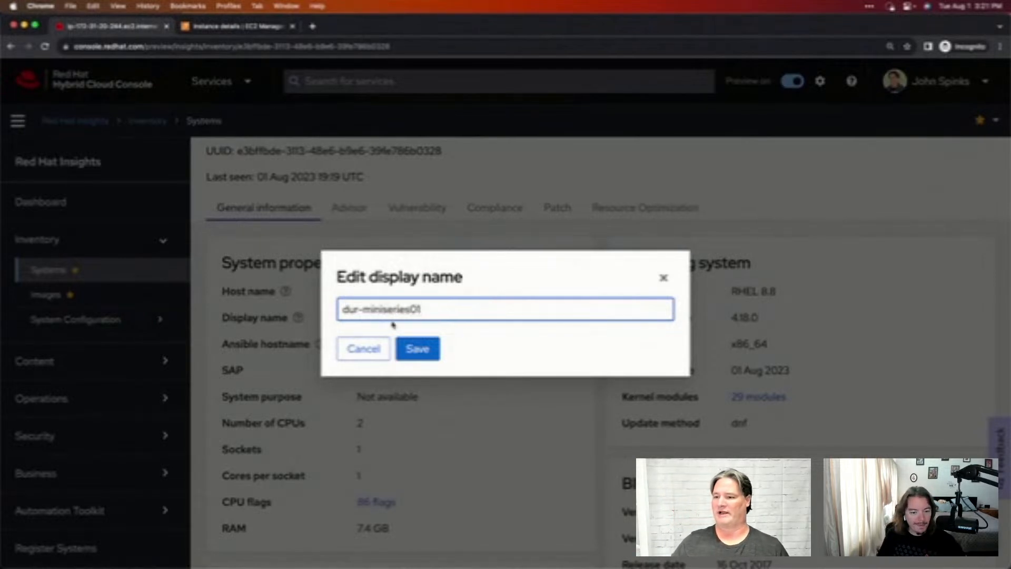
pyautogui.click(417, 350)
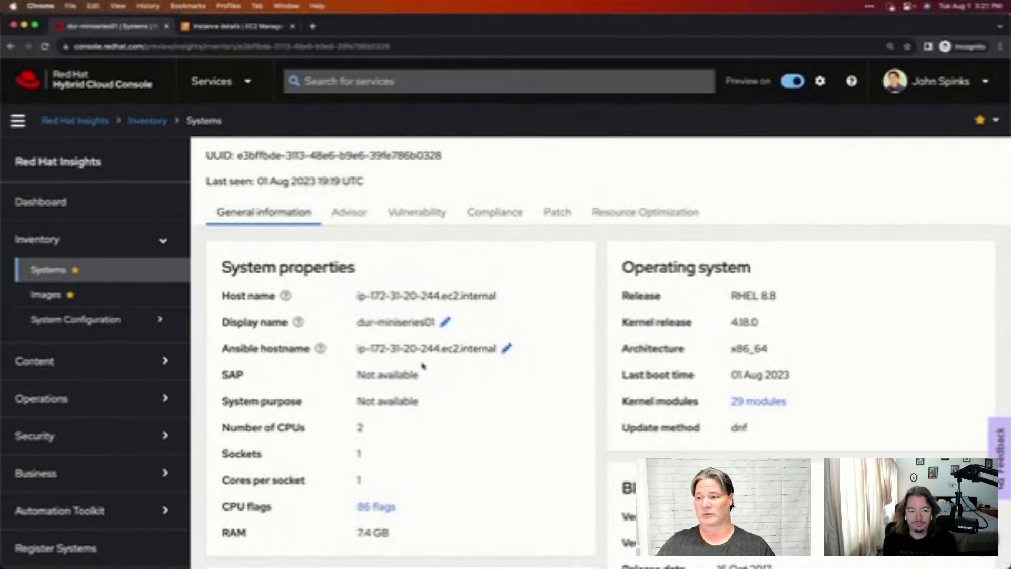
# Step: Copy the system name dur-miniseries01 from the page heading and return to the Systems list
pyautogui.scroll(3, 416, 363)
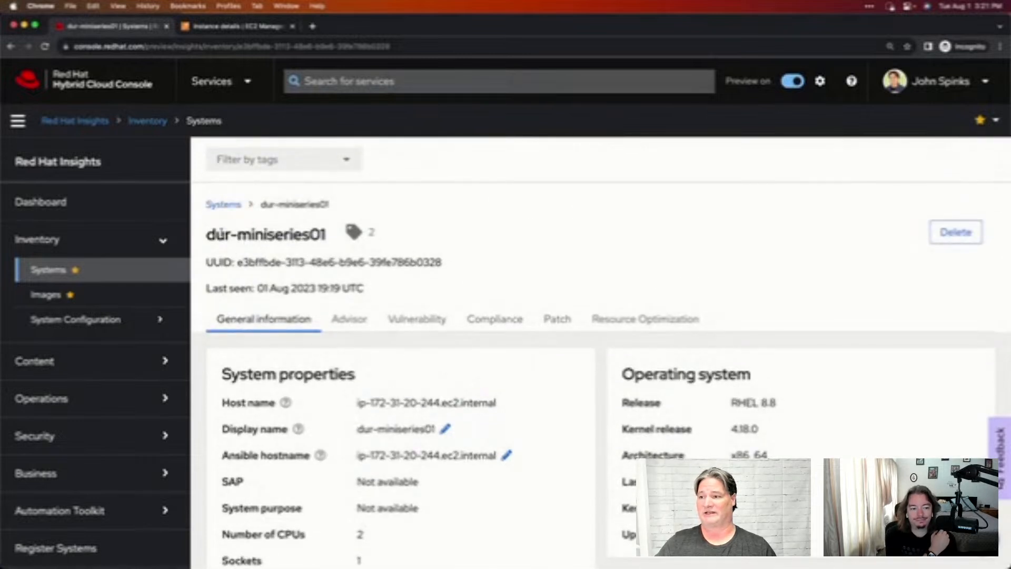
pyautogui.moveTo(206, 235)
pyautogui.mouseDown()
pyautogui.moveTo(327, 245)
pyautogui.moveTo(206, 238)
pyautogui.mouseUp()
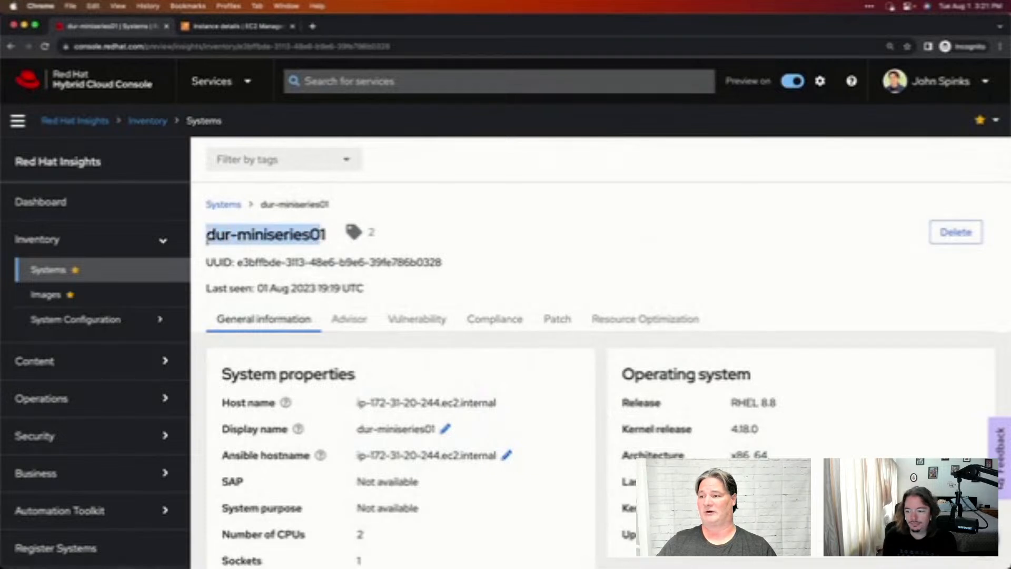
pyautogui.rightClick(222, 236)
pyautogui.click(238, 259)
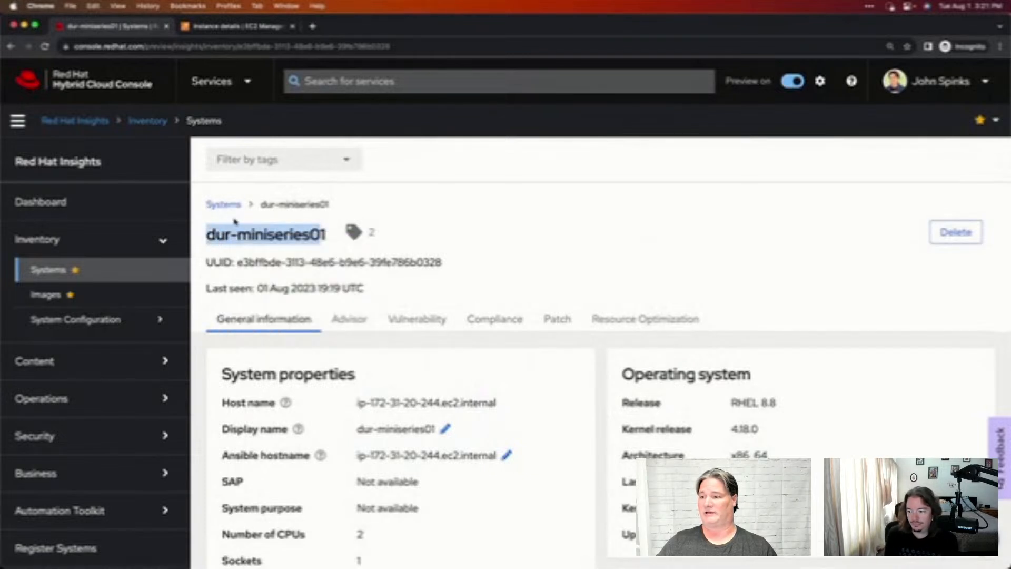
pyautogui.click(224, 205)
# Step: Switch to the AWS EC2 console, recheck the details of instance i-0abcb3ef03f91b108, and return to the instances list
pyautogui.hotkey('ctrl', 'Tab')
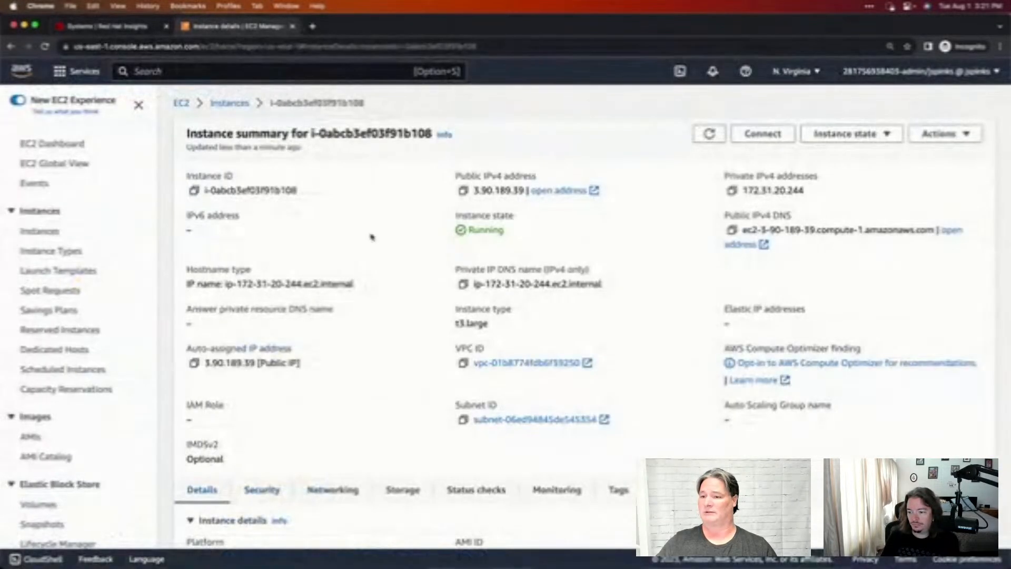
pyautogui.click(230, 103)
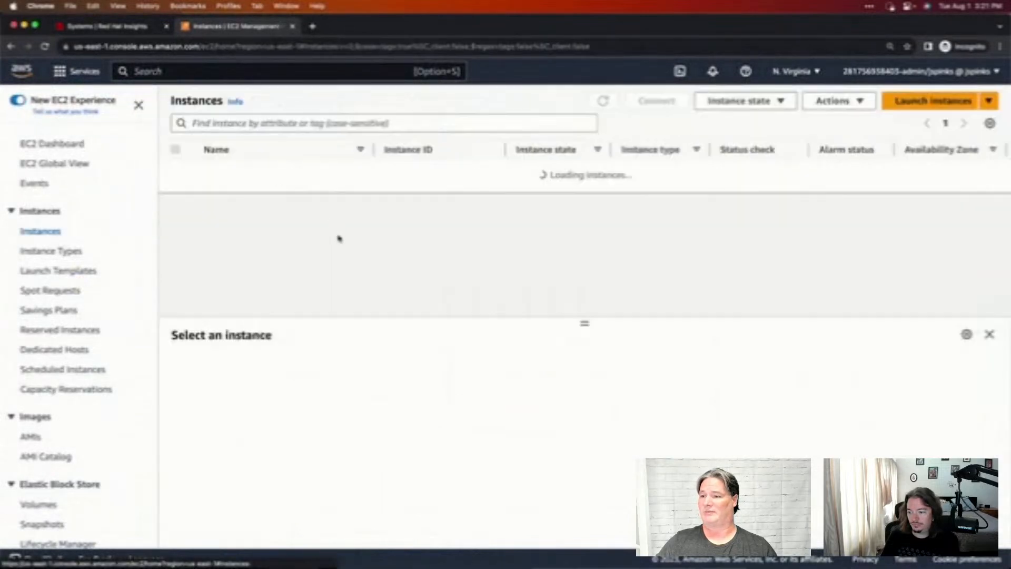
pyautogui.scroll(-6, 458, 279)
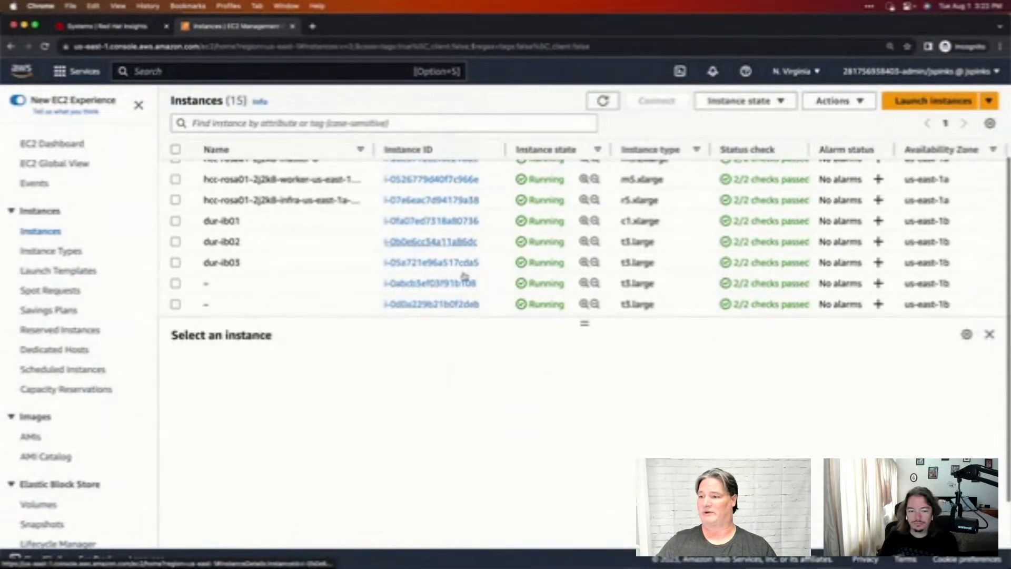
pyautogui.click(453, 233)
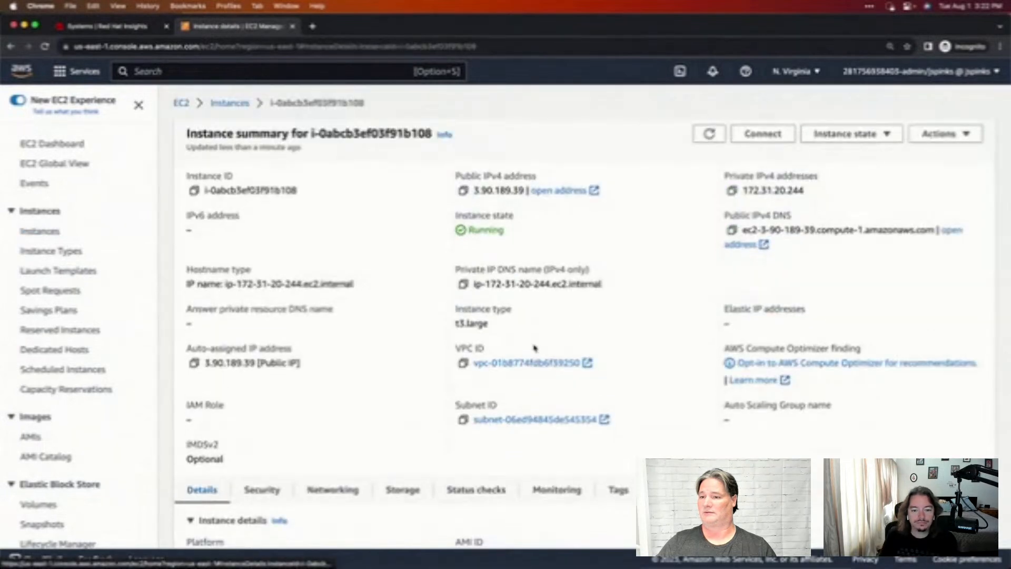
pyautogui.click(229, 103)
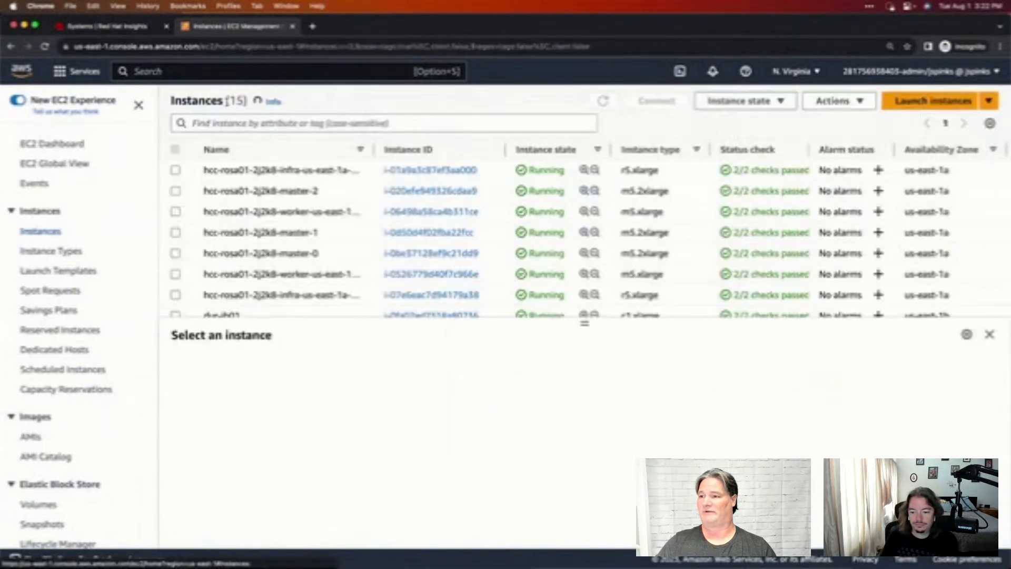
# Step: Name the unnamed EC2 instance i-0abcb3ef03f91b108 dur-miniseries01 and save it
pyautogui.scroll(-3, 337, 247)
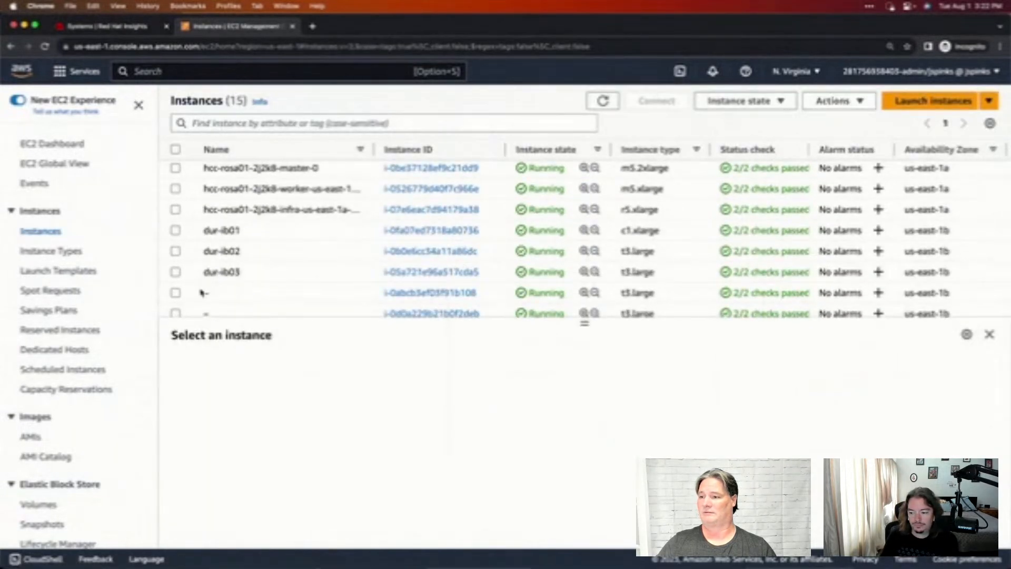
pyautogui.click(217, 293)
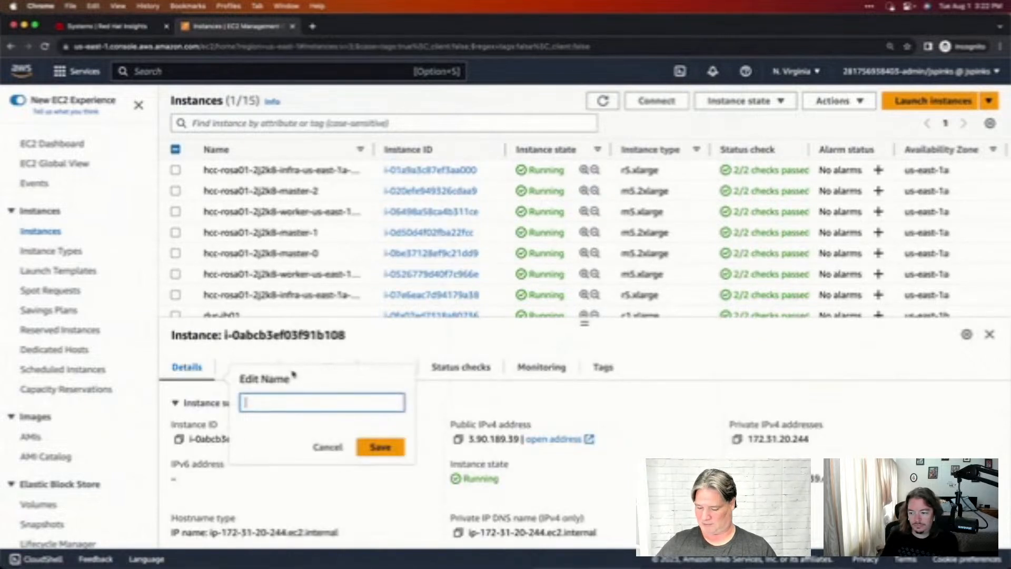
pyautogui.write('dur-miniseries3')
pyautogui.press('BackSpace')
pyautogui.write('01')
pyautogui.click(381, 447)
# Step: Check the private address of the remaining unnamed EC2 instance and open its matching system, ip-172-31-20-149.ec2.internal, in the Red Hat console's inventory
pyautogui.scroll(-5, 340, 266)
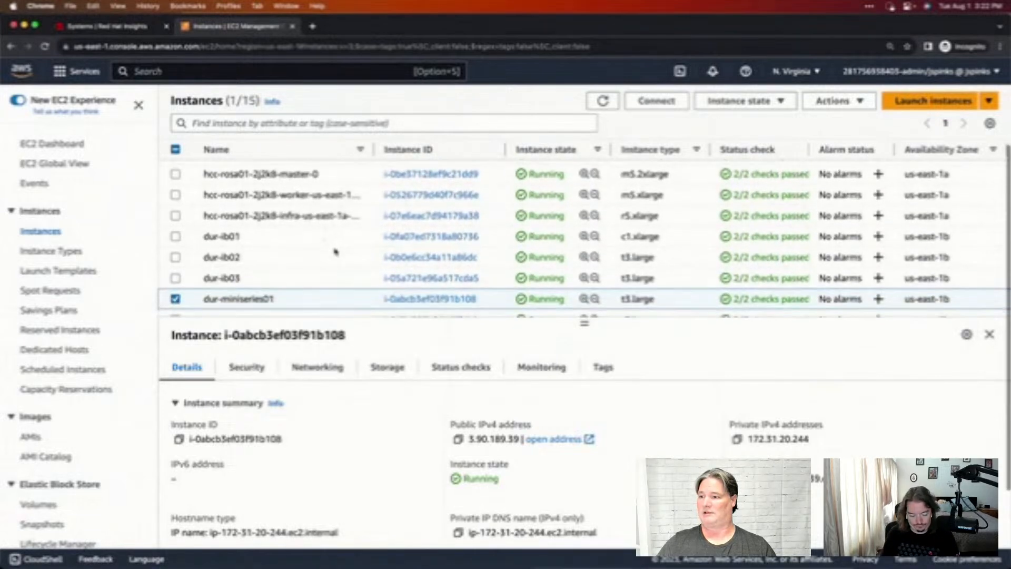
pyautogui.click(420, 244)
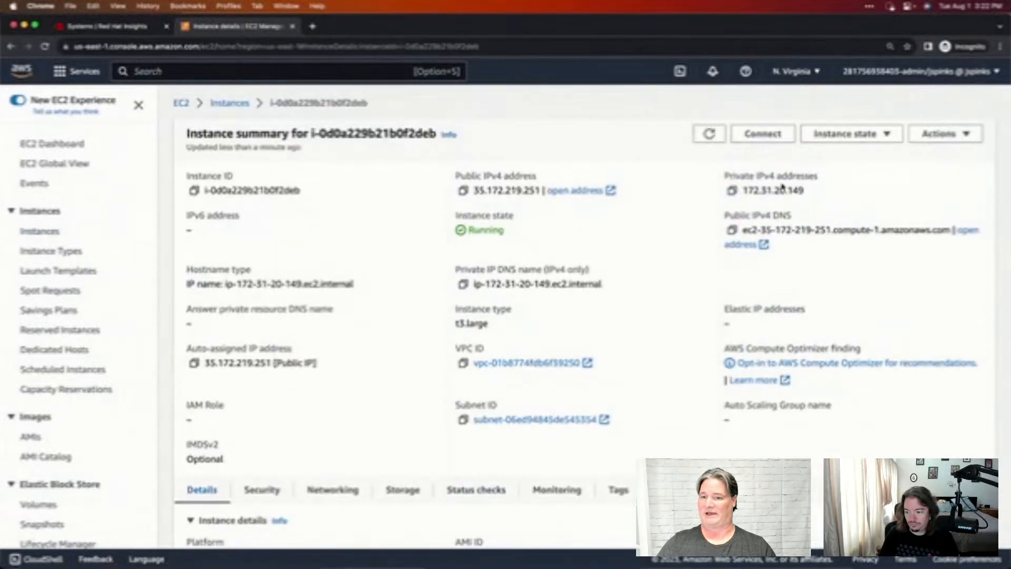
pyautogui.click(105, 26)
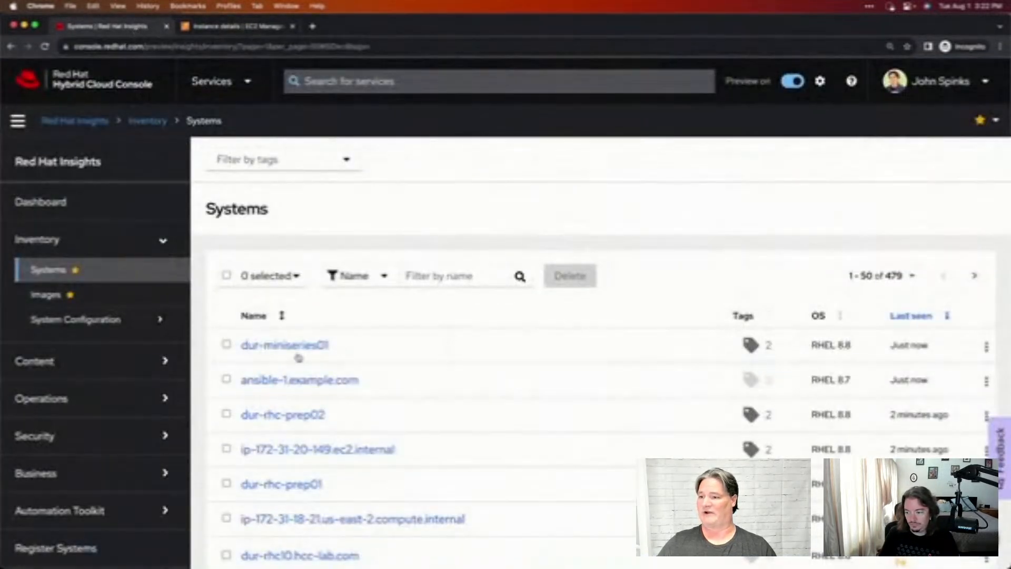
pyautogui.scroll(-1, 314, 419)
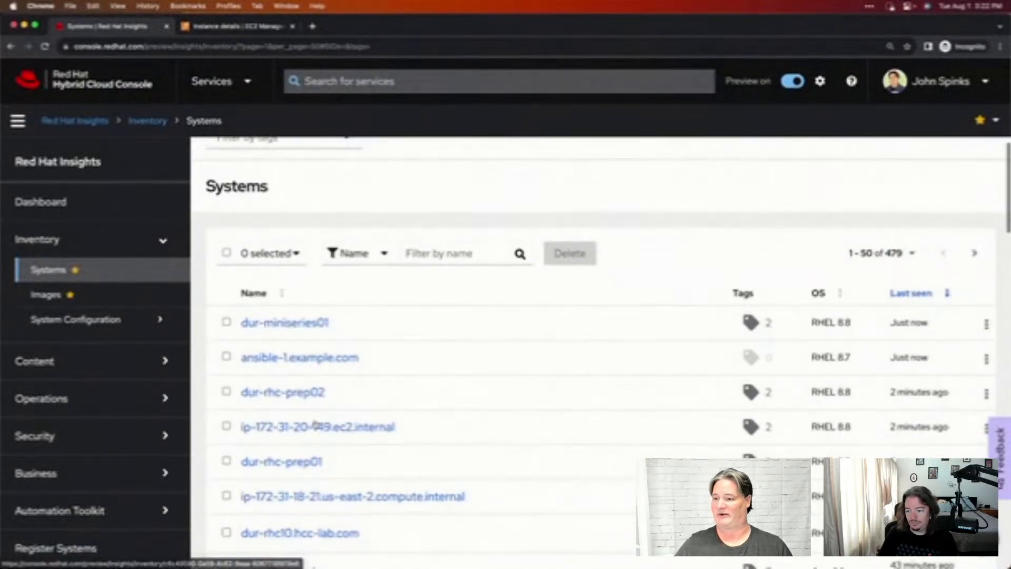
pyautogui.click(316, 427)
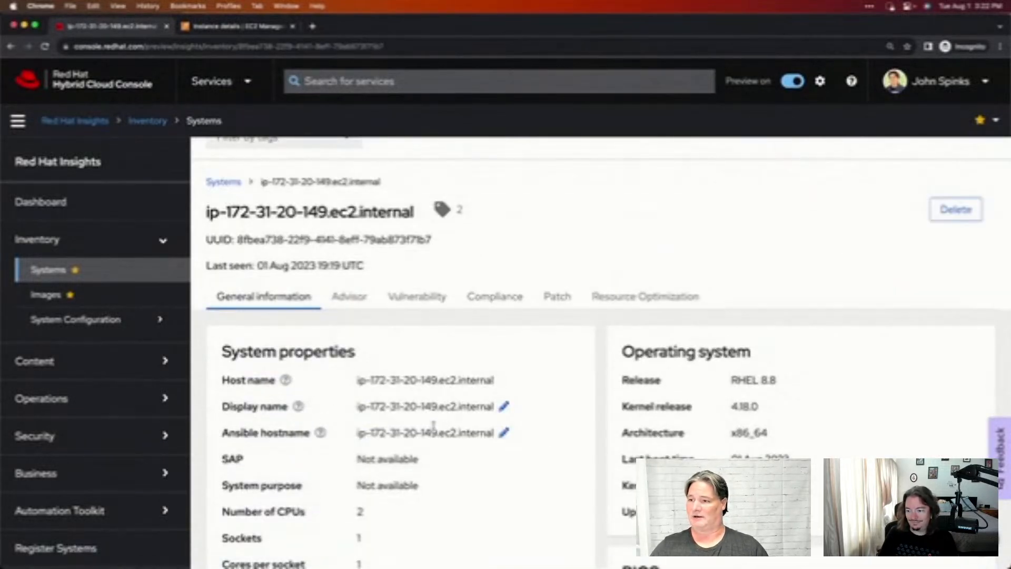
# Step: Set the system's display name to dur-miniseries02, save it, and return to the Systems list
pyautogui.click(504, 407)
pyautogui.moveTo(496, 308); pyautogui.dragTo(326, 320)
pyautogui.press('Right')
pyautogui.write('dur-miniseries0')
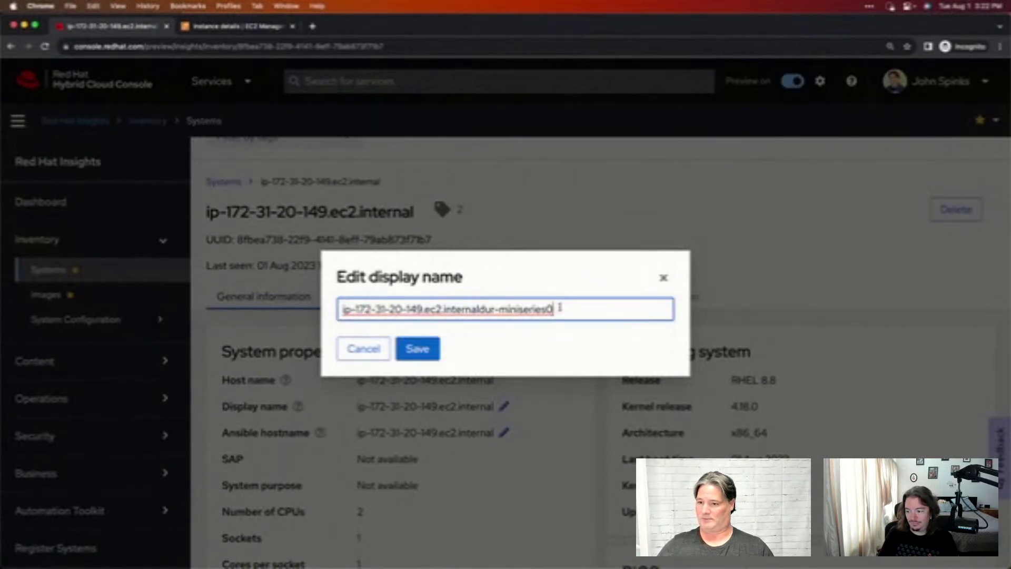
pyautogui.moveTo(559, 308); pyautogui.dragTo(329, 315)
pyautogui.write('dur-miniseries0')
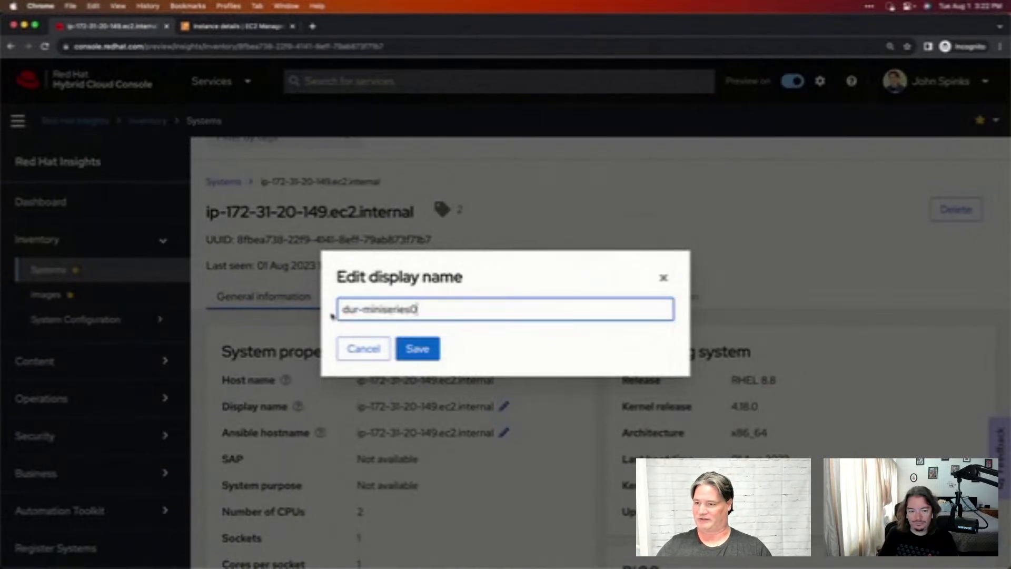
pyautogui.write('2')
pyautogui.click(417, 349)
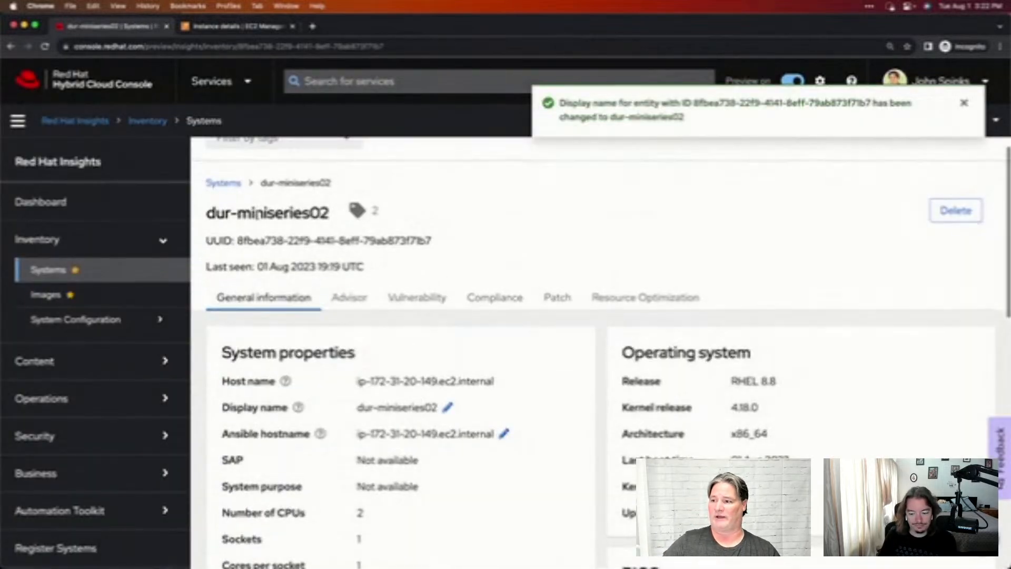
pyautogui.scroll(1, 316, 248)
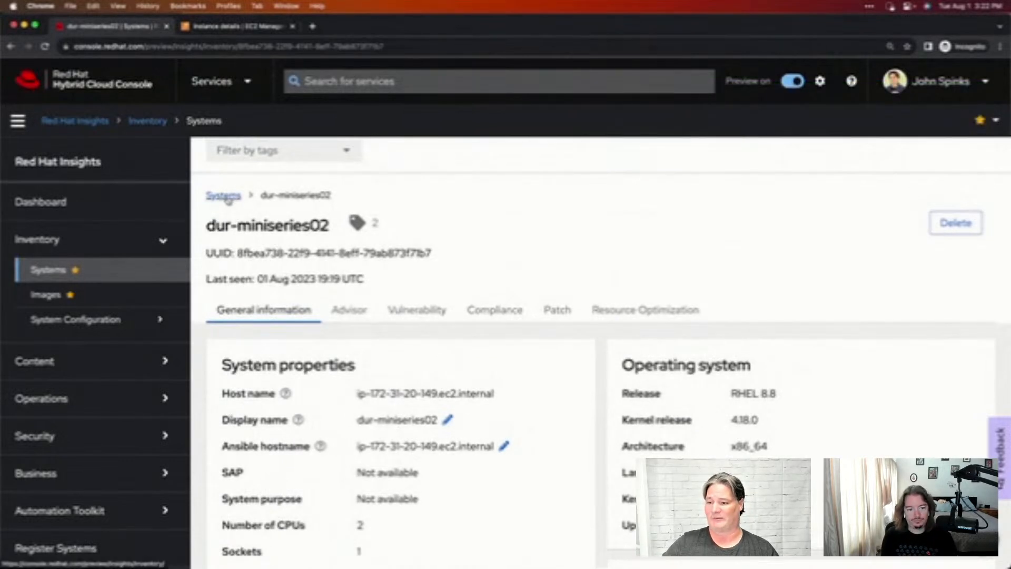
pyautogui.click(228, 198)
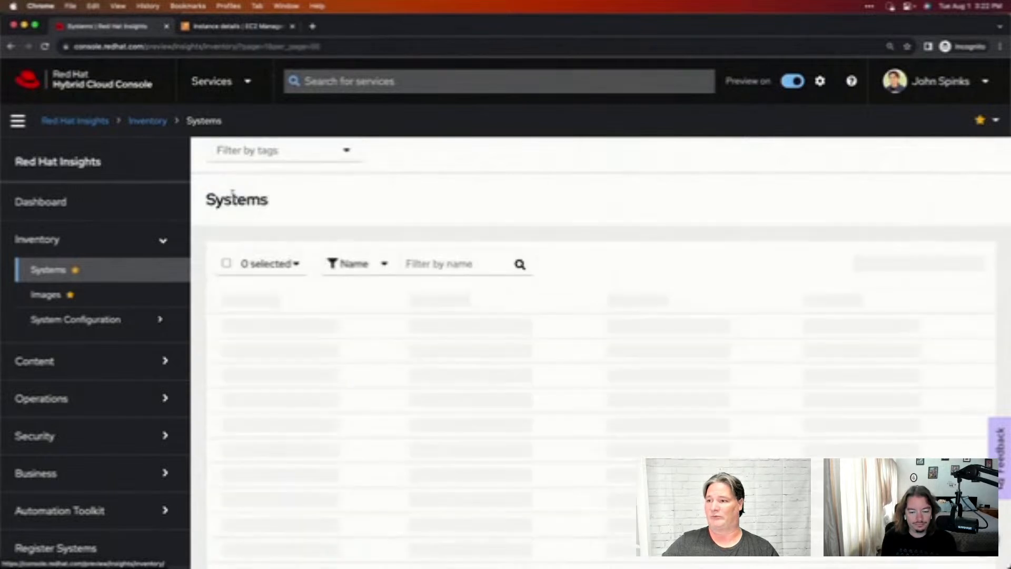